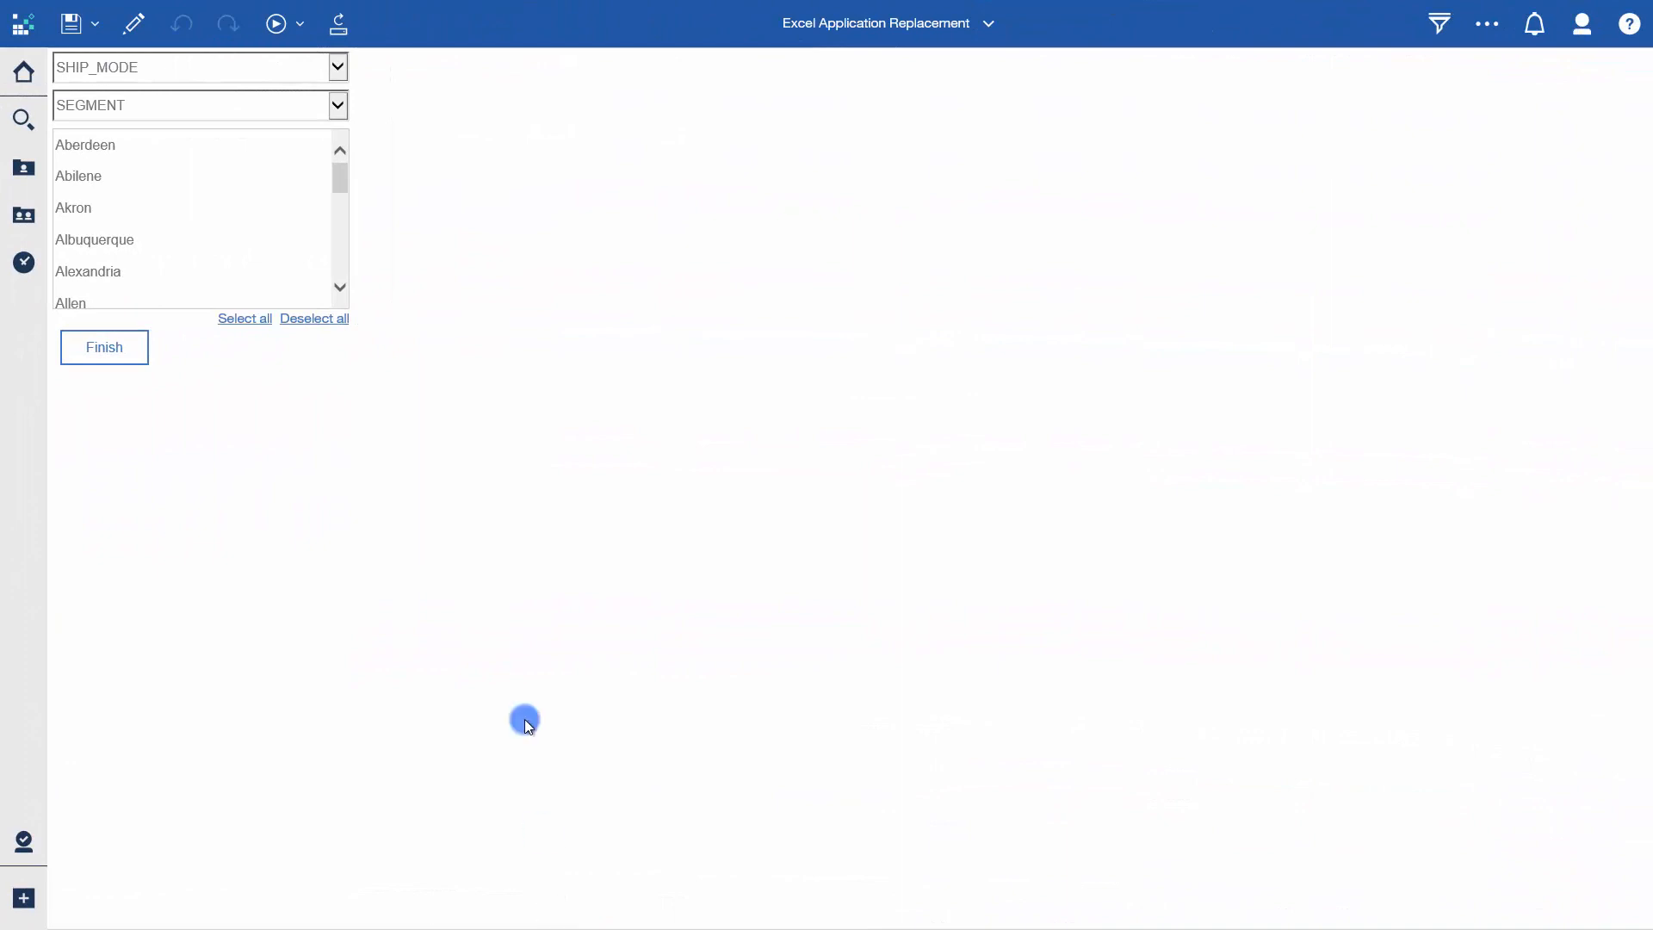
Filter the report to ship mode First Class, segment Corporate and all cities, and run it.
left_click(336, 77)
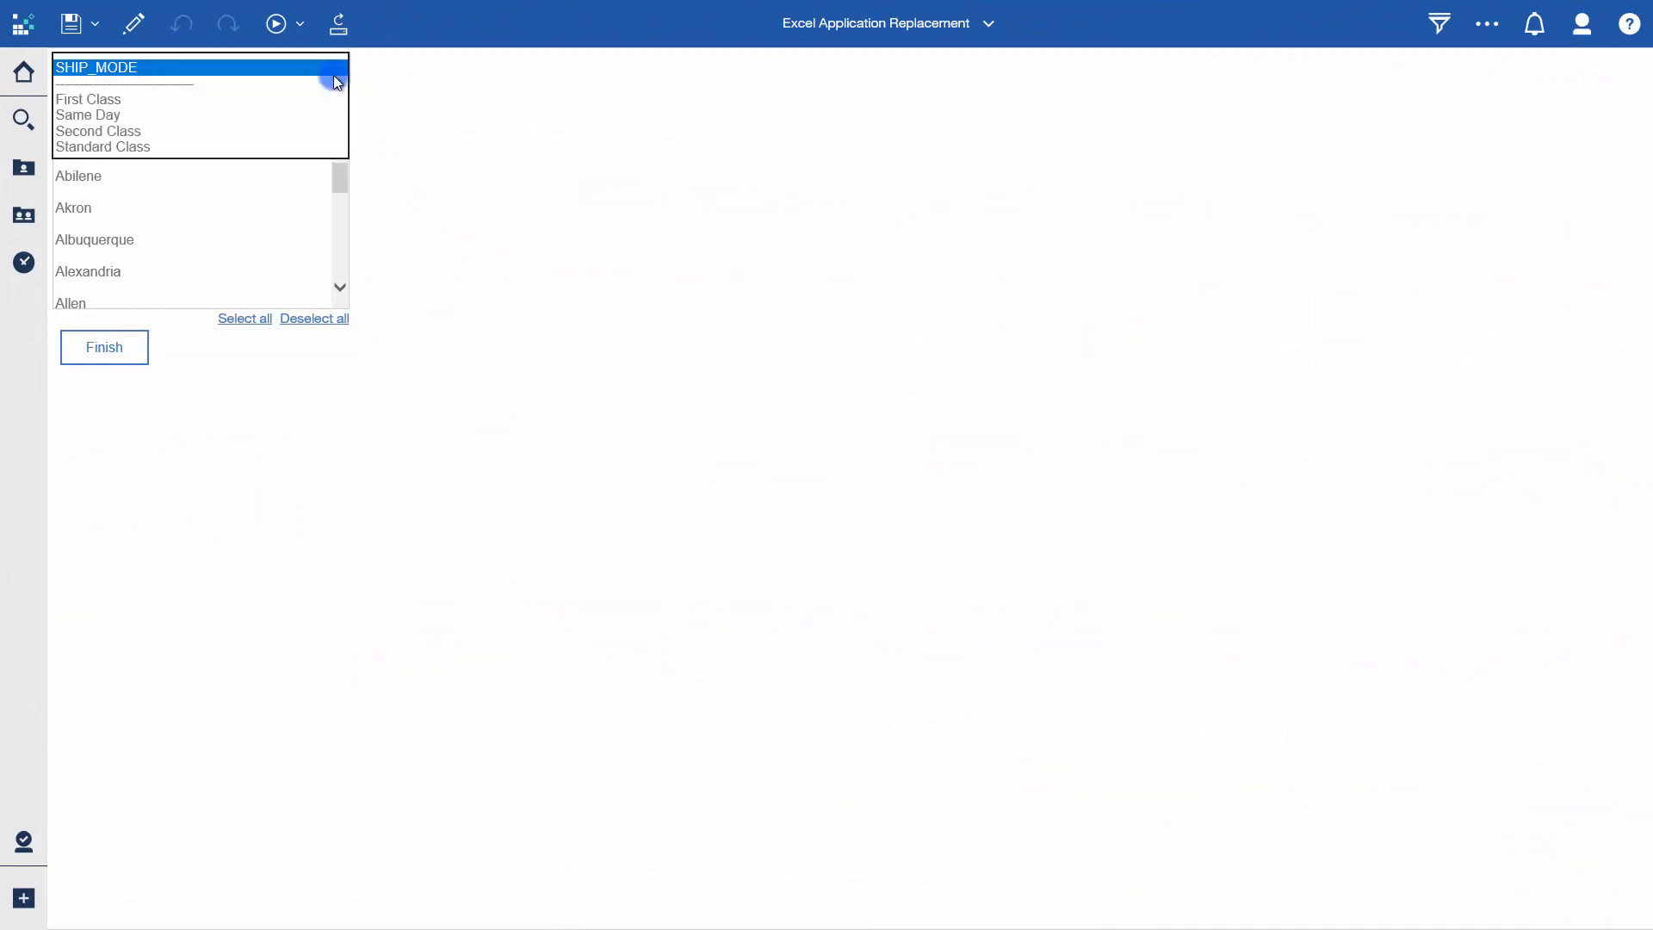
left_click(285, 99)
left_click(337, 109)
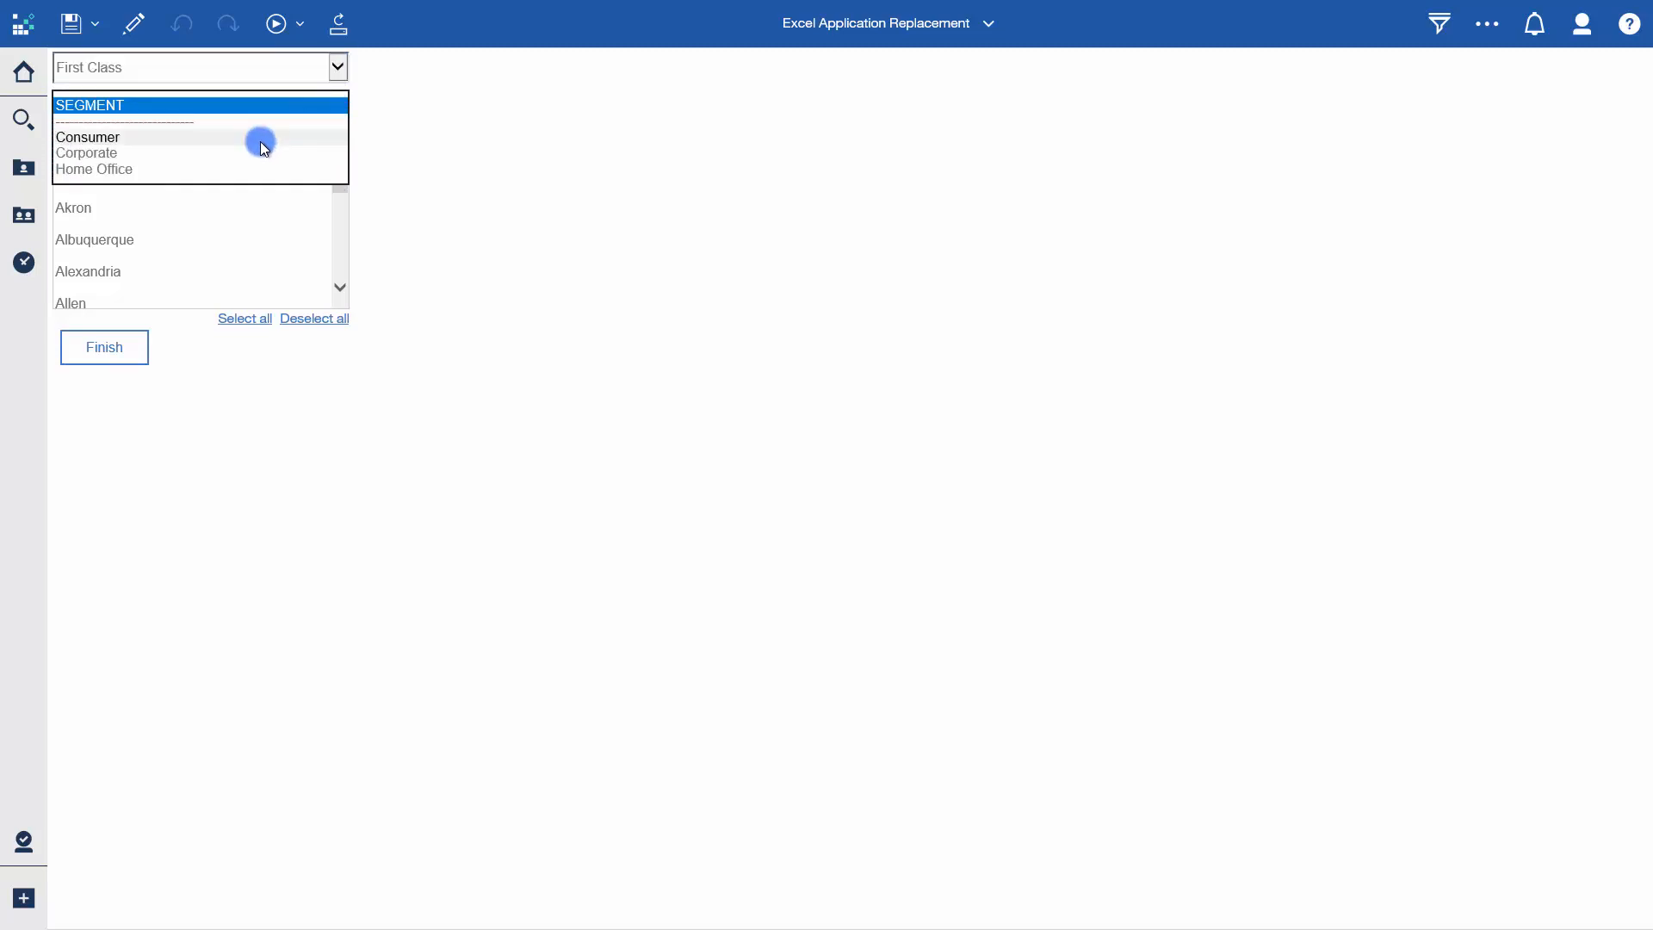
left_click(250, 154)
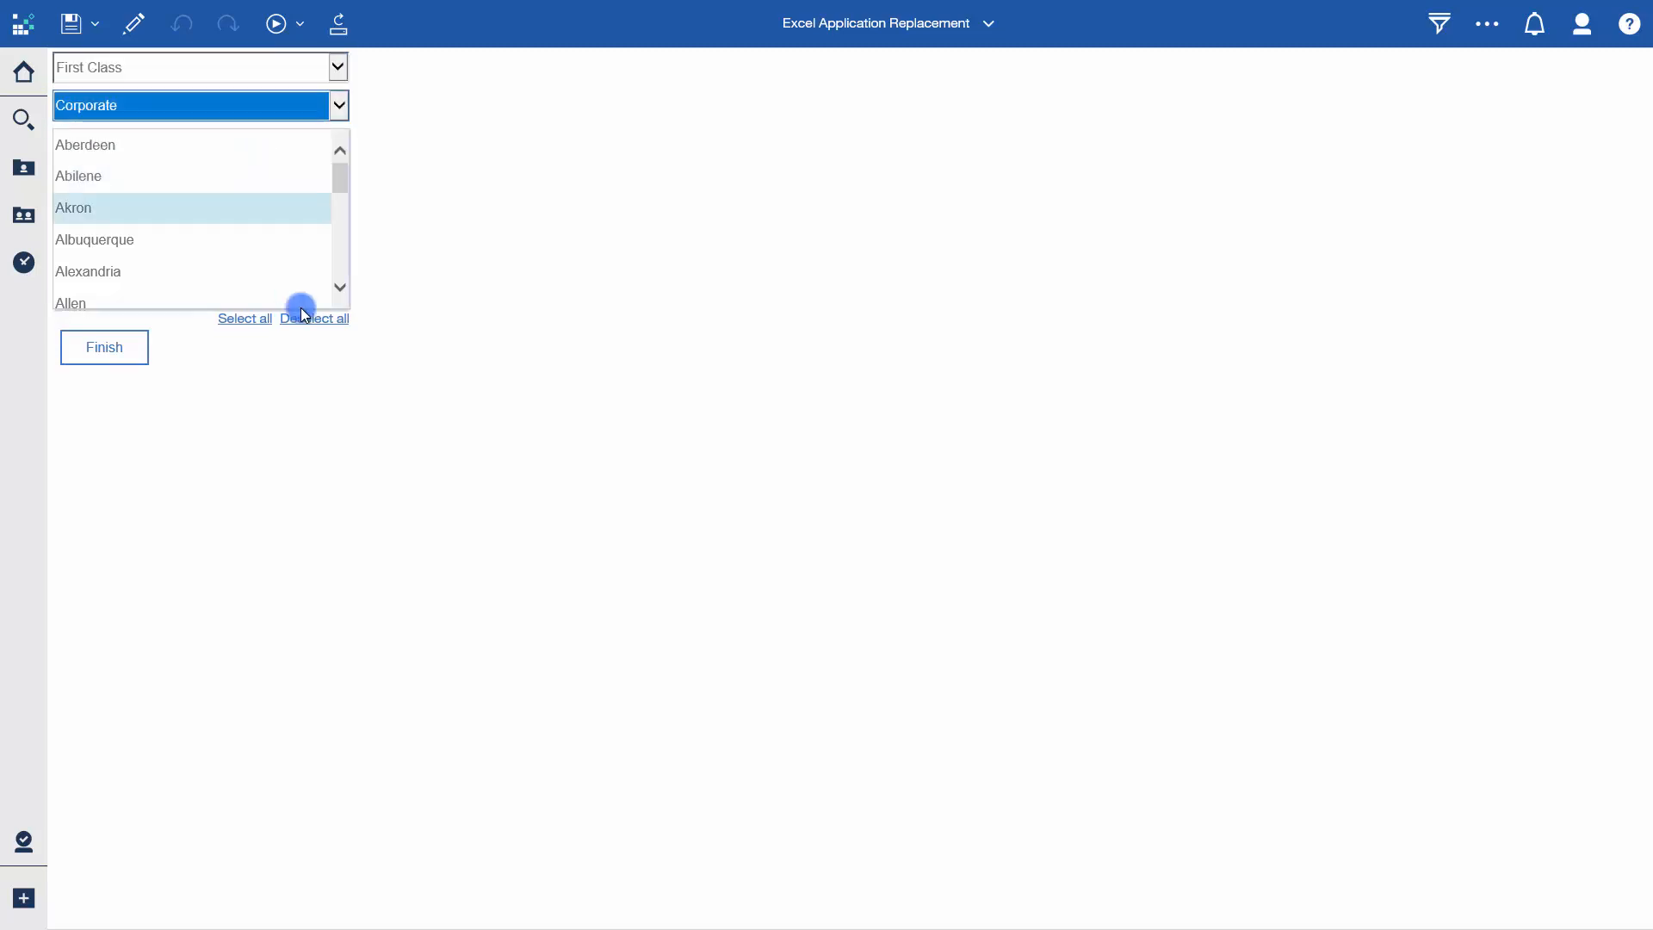
left_click(245, 318)
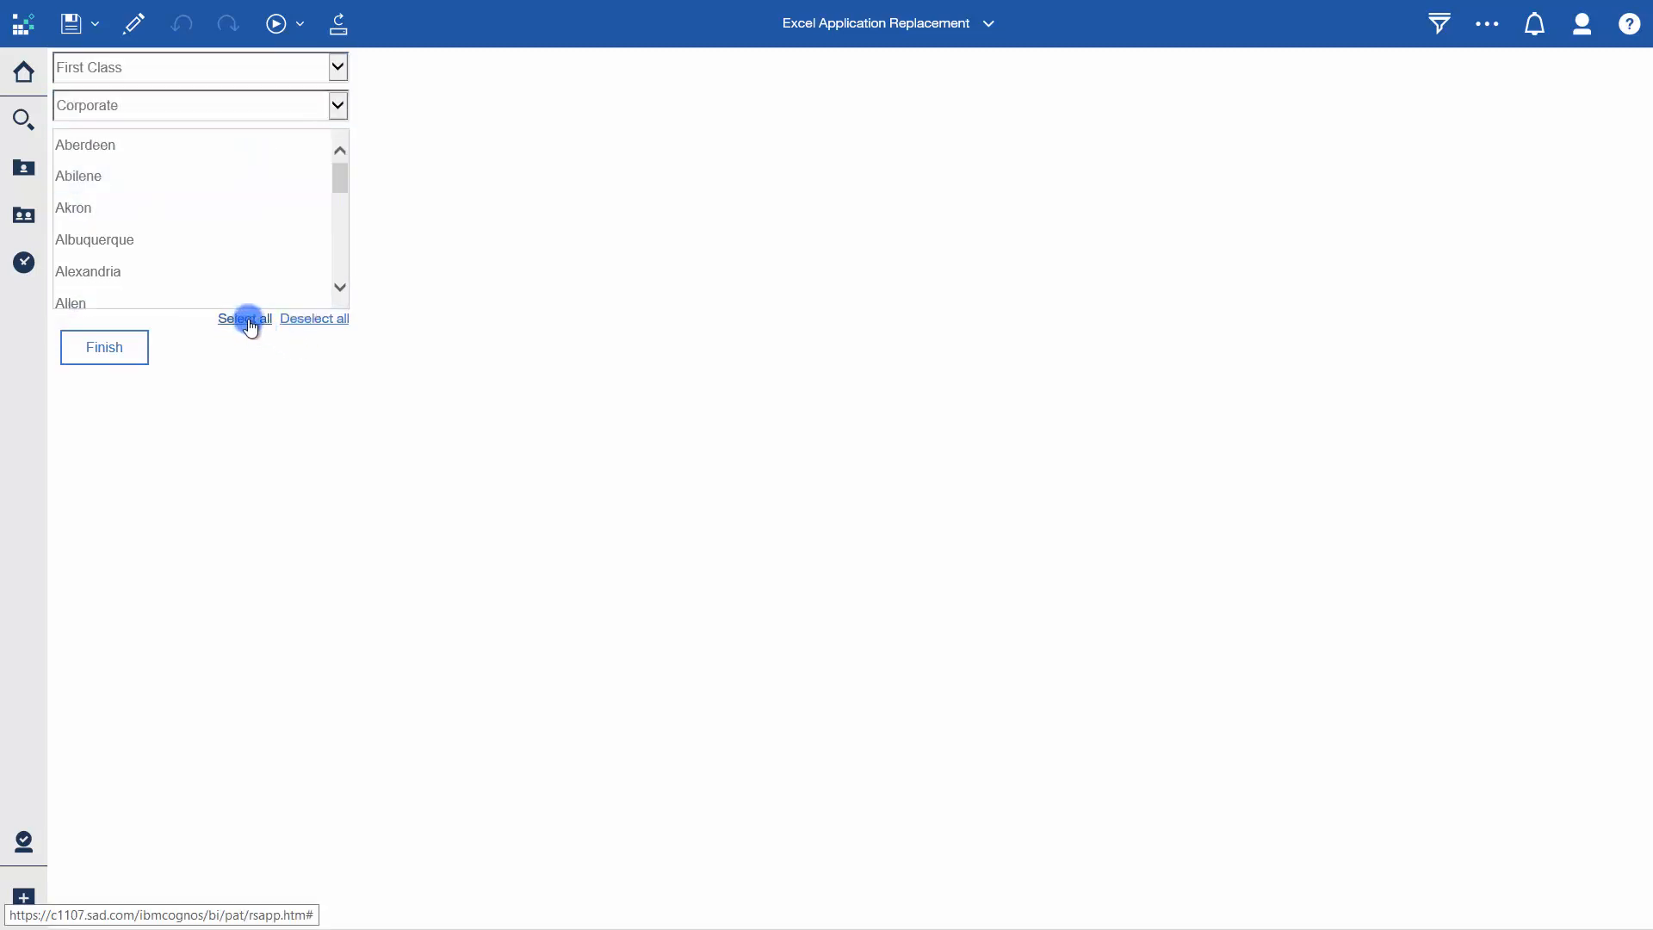
left_click(104, 347)
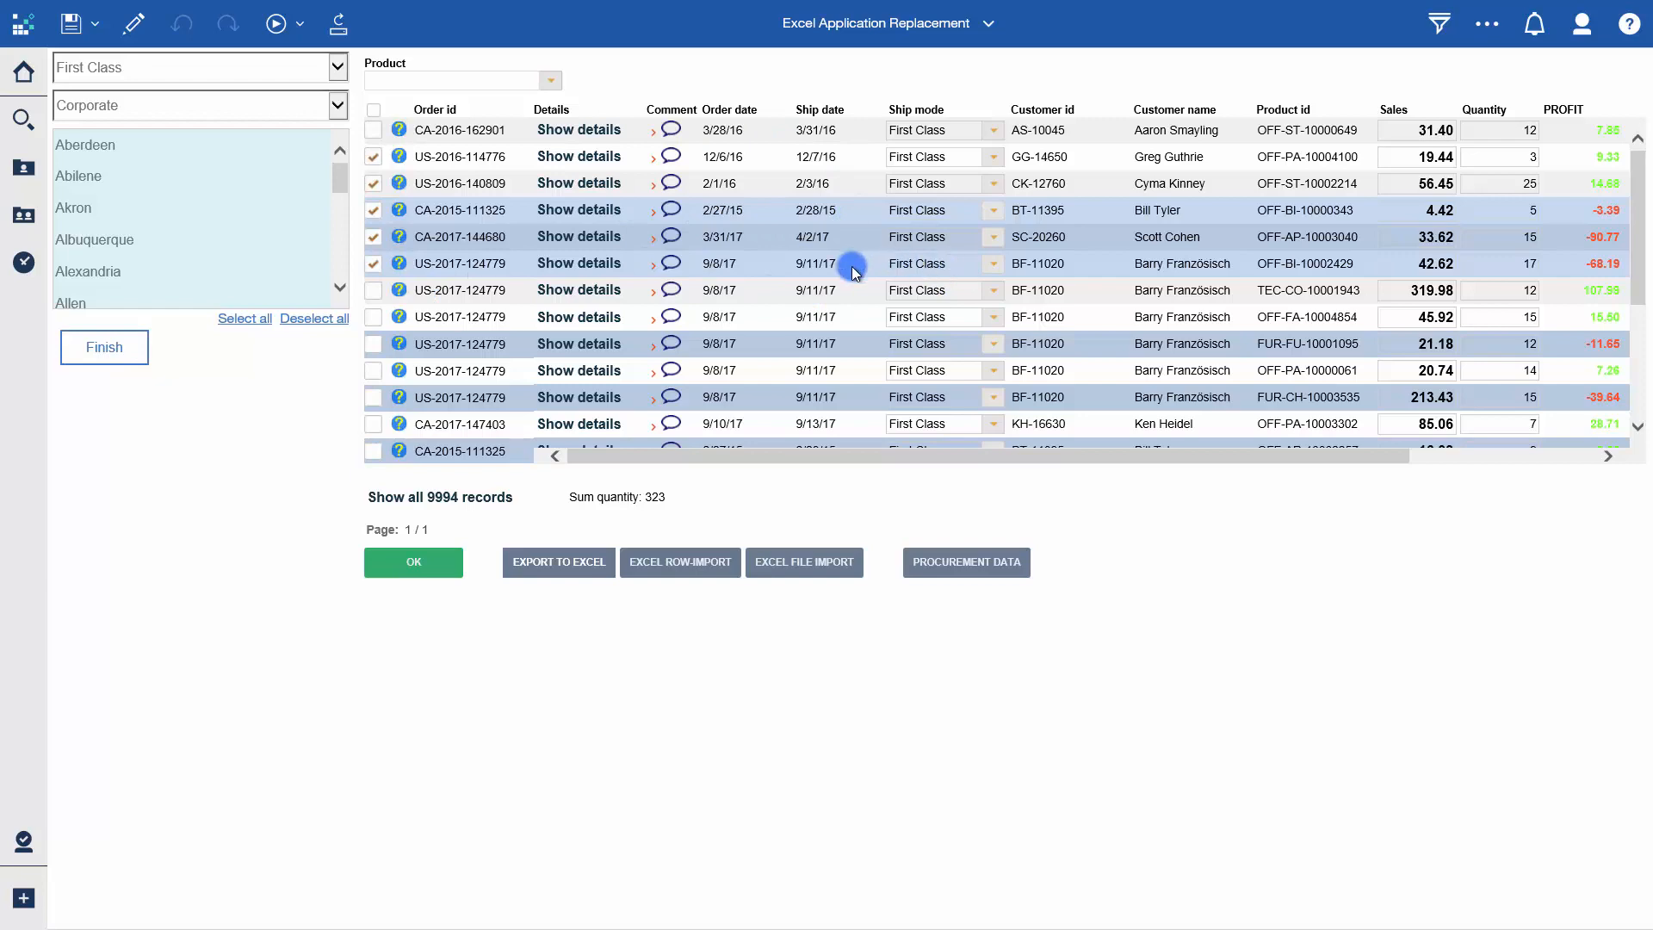
Set the ship mode of the first listed order to Second Class.
scroll(850, 266, "down", 3)
scroll(851, 266, "down", 2)
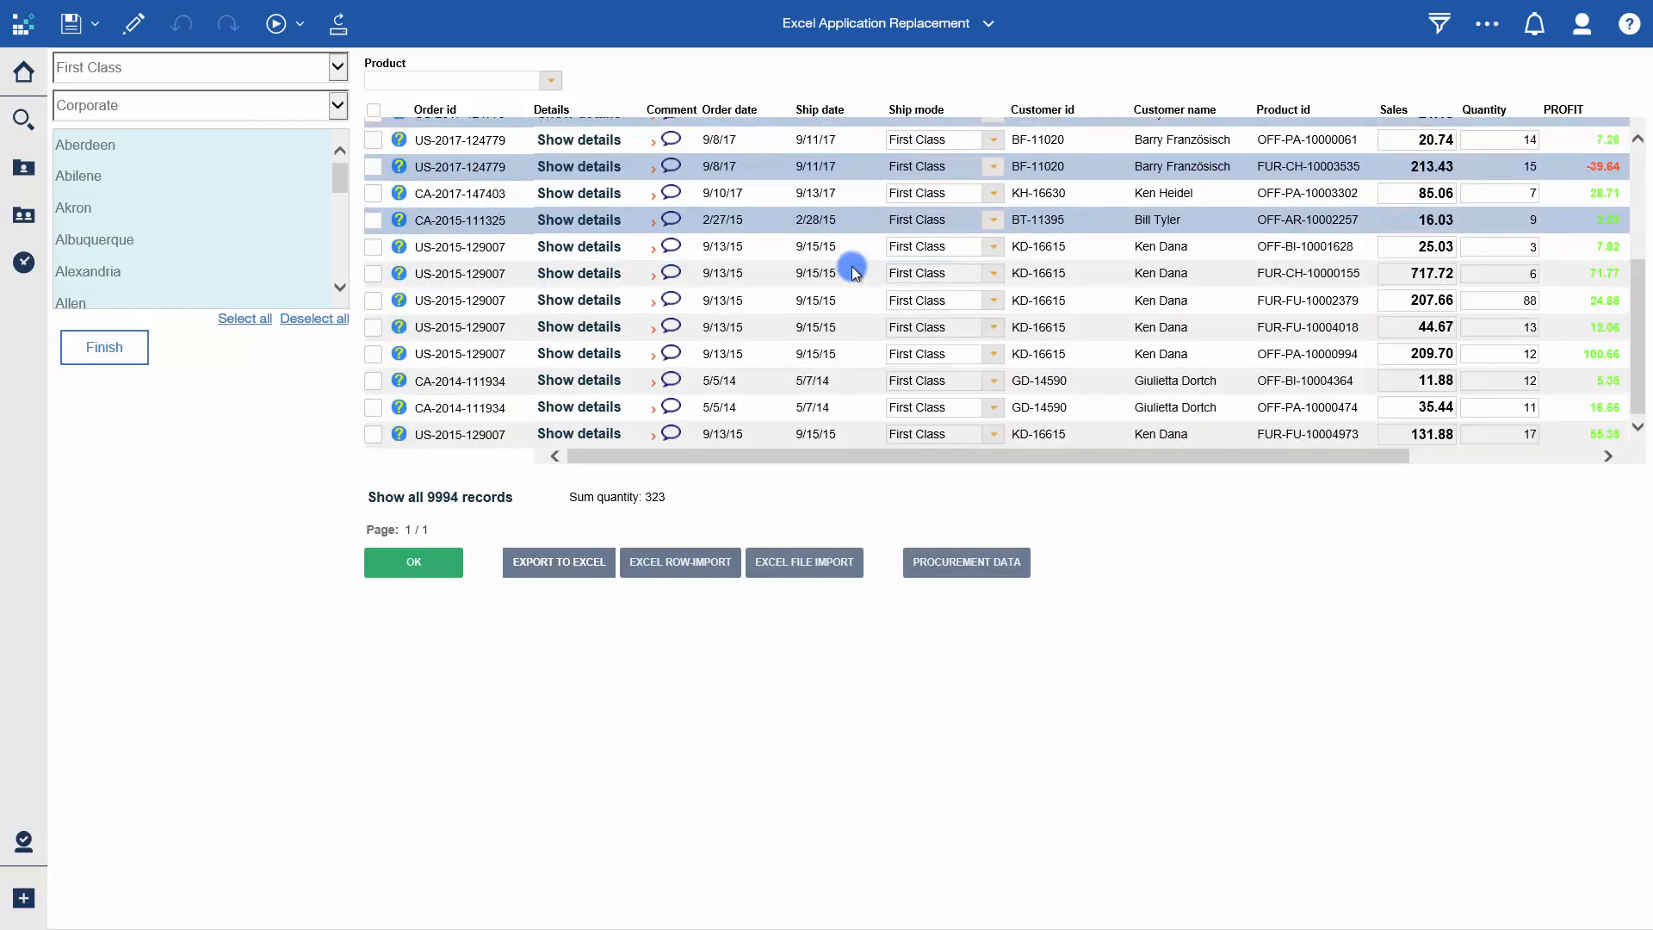
scroll(850, 266, "up", 5)
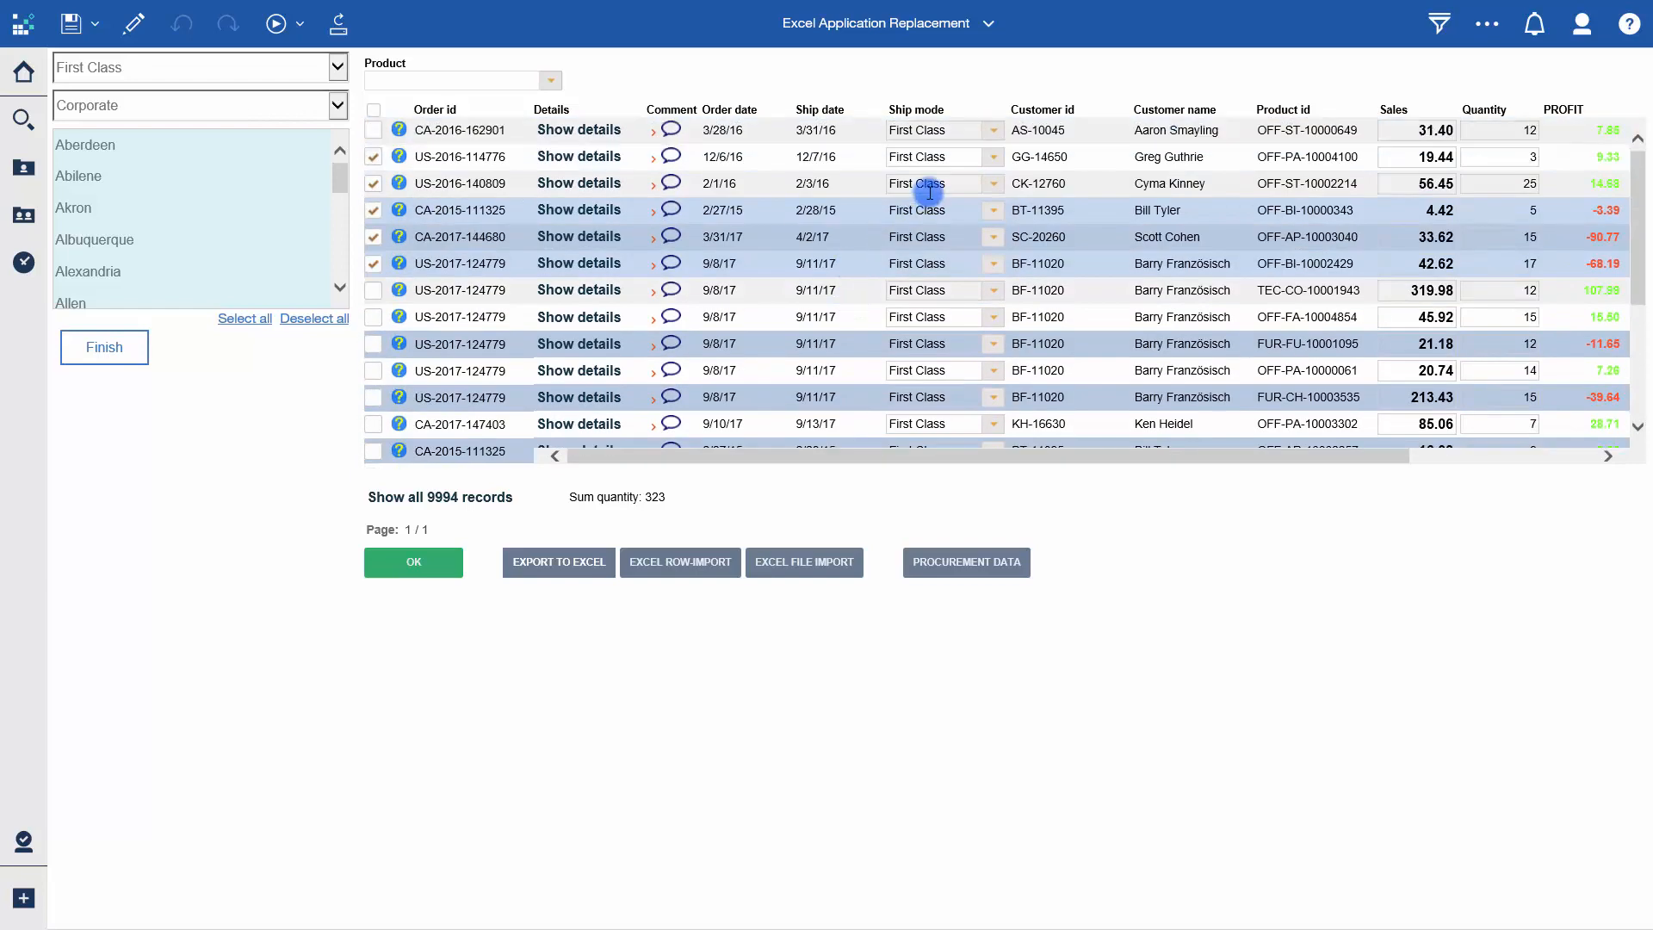
left_click(995, 132)
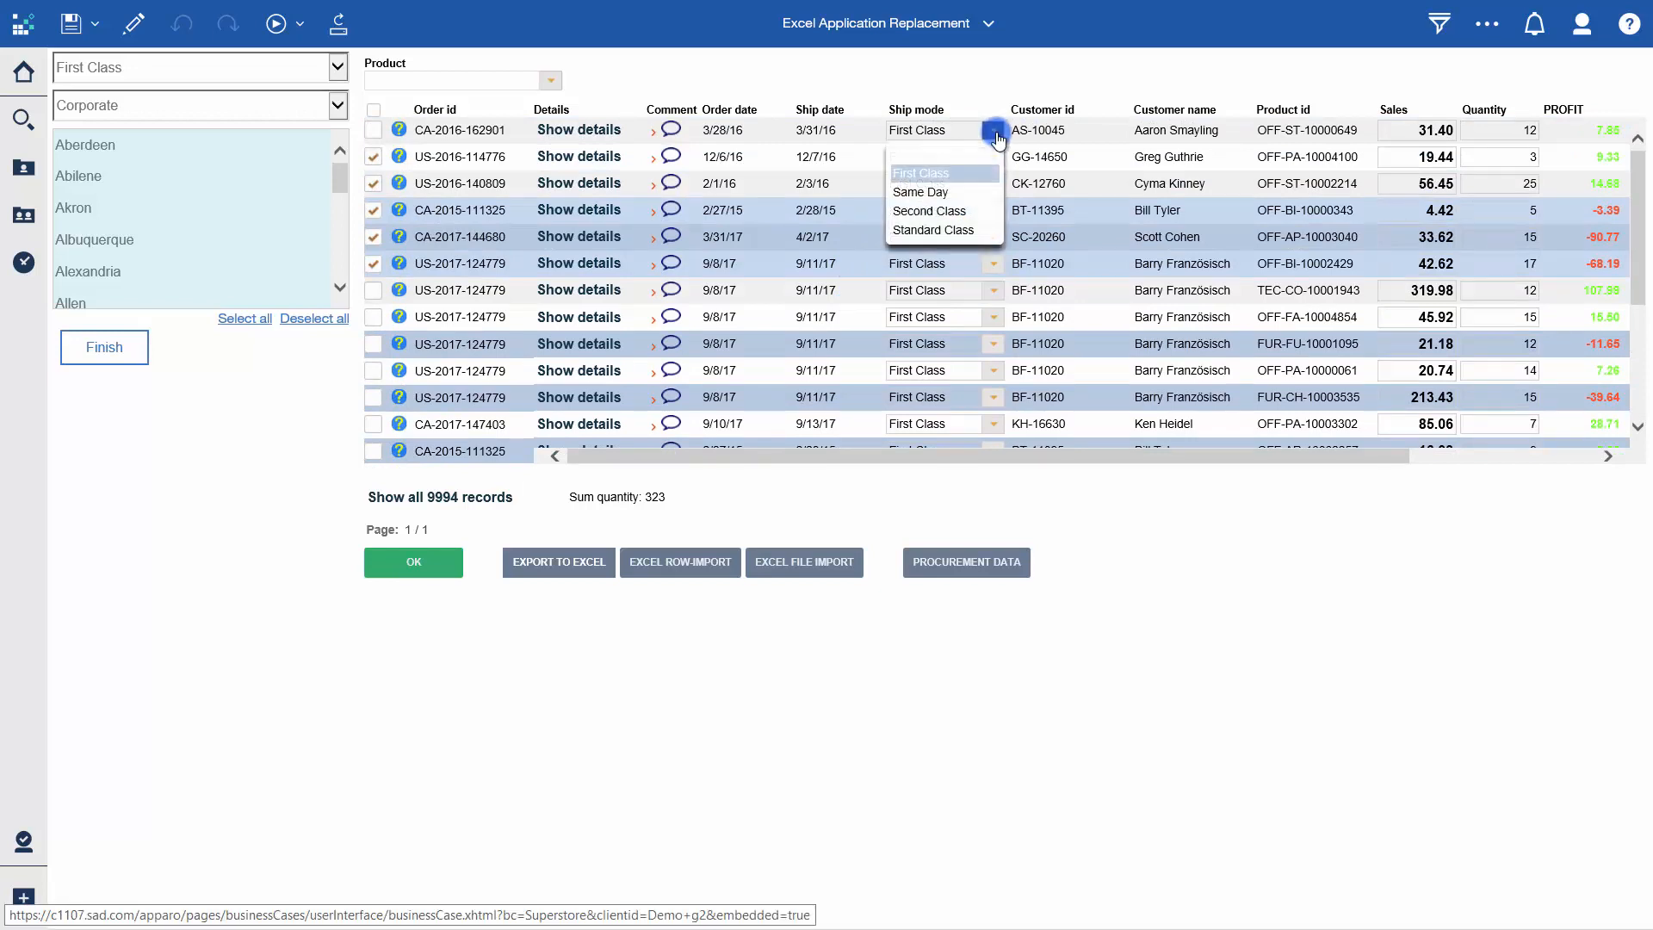
left_click(938, 212)
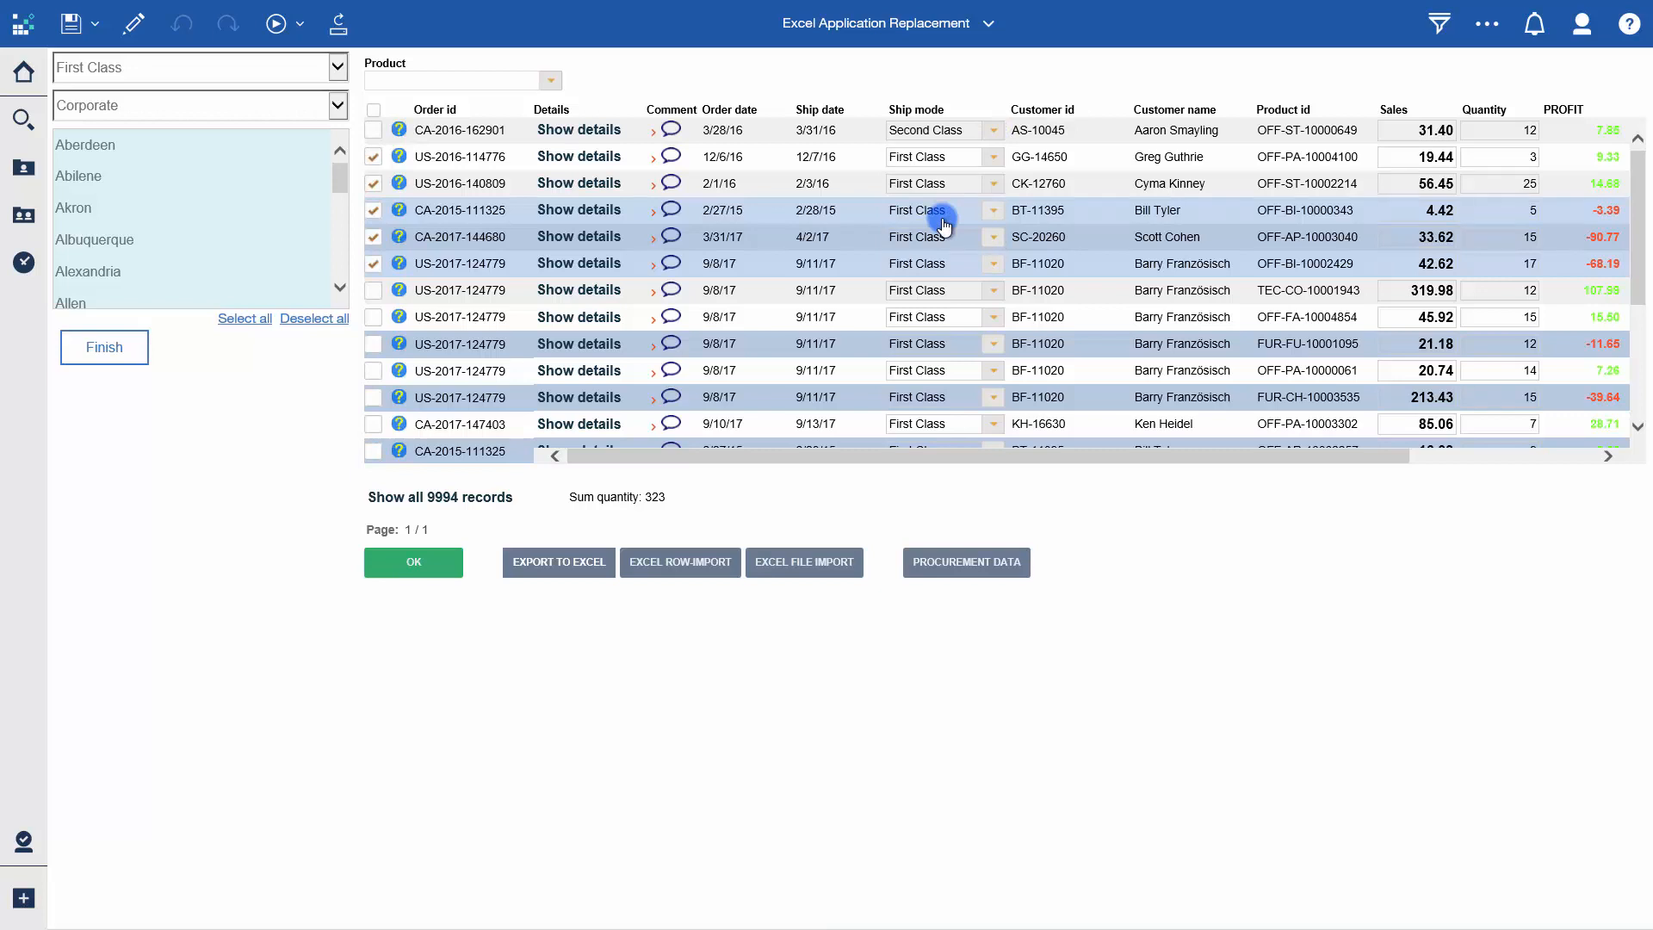
left_click(1517, 130)
Add a formatted comment to the second order, headed "Comments are supporting:" with a bulleted list of comment features, and close it.
left_click(672, 156)
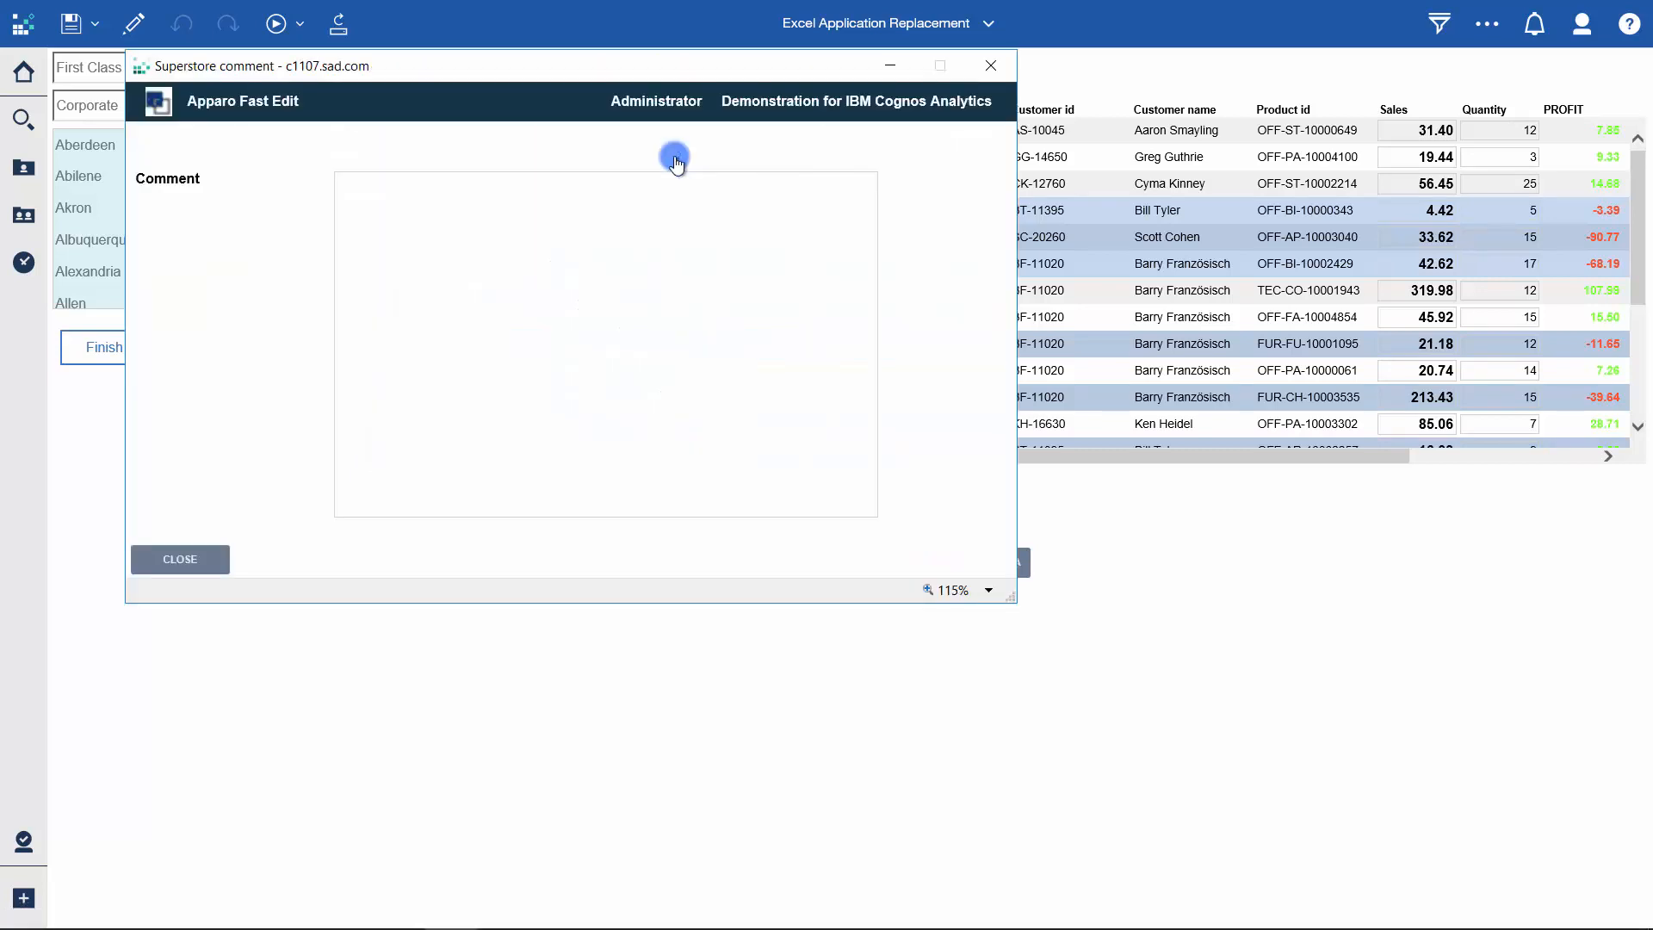
left_click(532, 254)
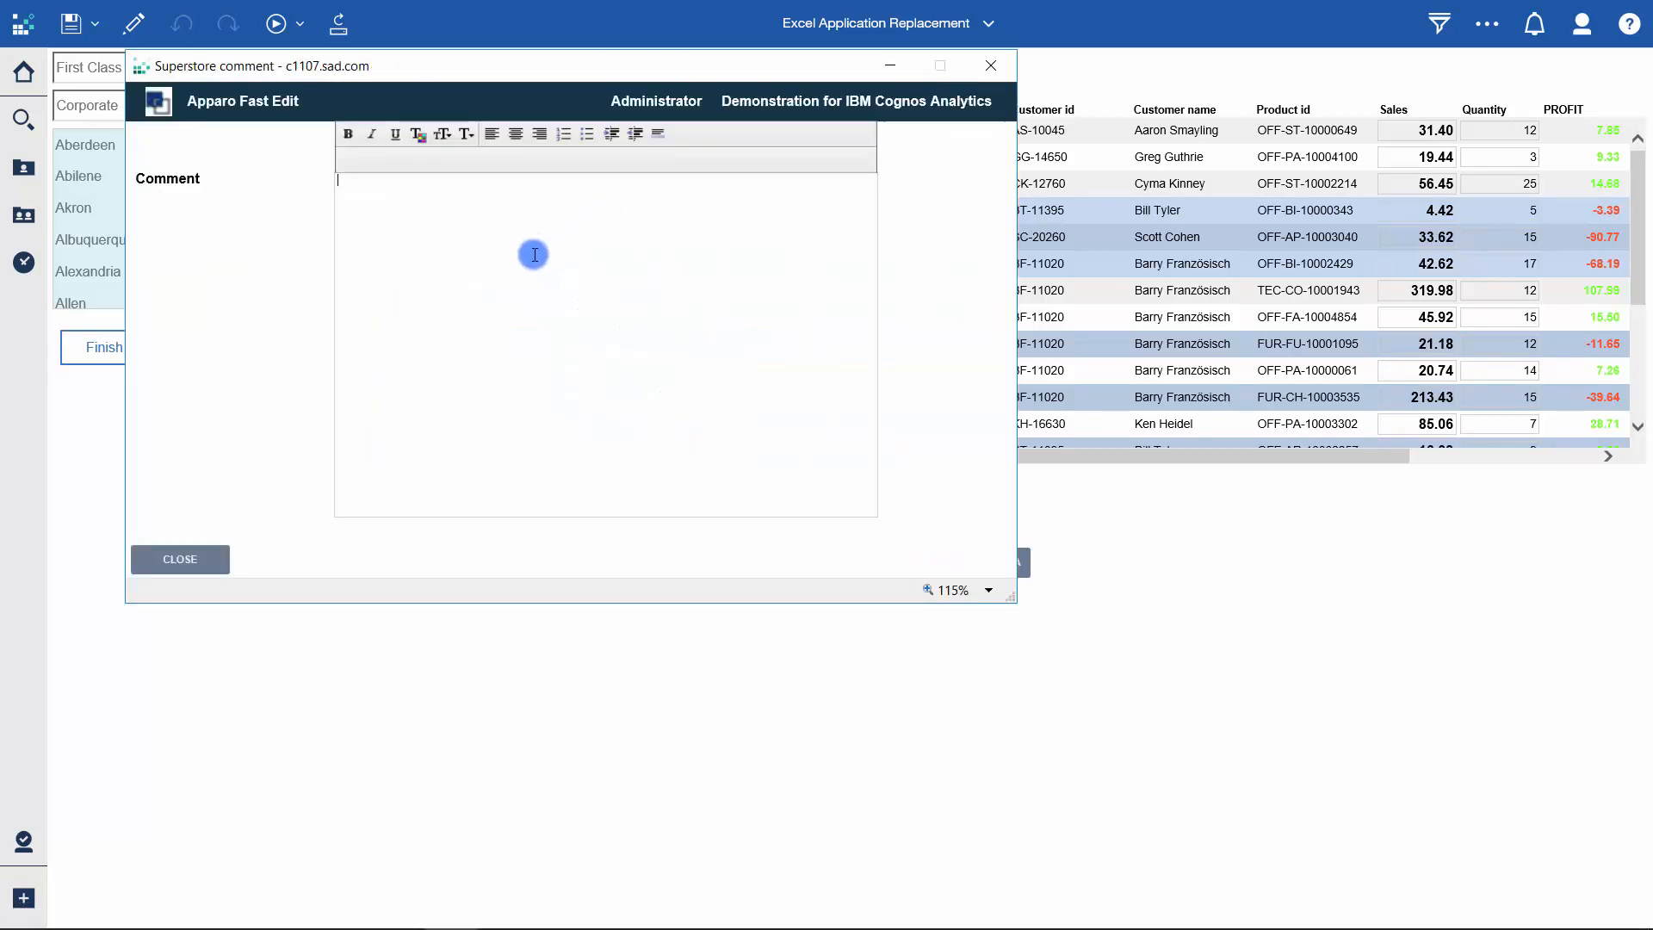
type("Comments are supporting: Copying texts from other sources Commenting single measures or the whole report A tool bar to format the text on your own Indent & Outdent Fonts & Colors Bold & Italic Lists and more Optionally stores user name and timestamp Comment history without overwriting older comments Setting of statuses and sending comments via e-mail")
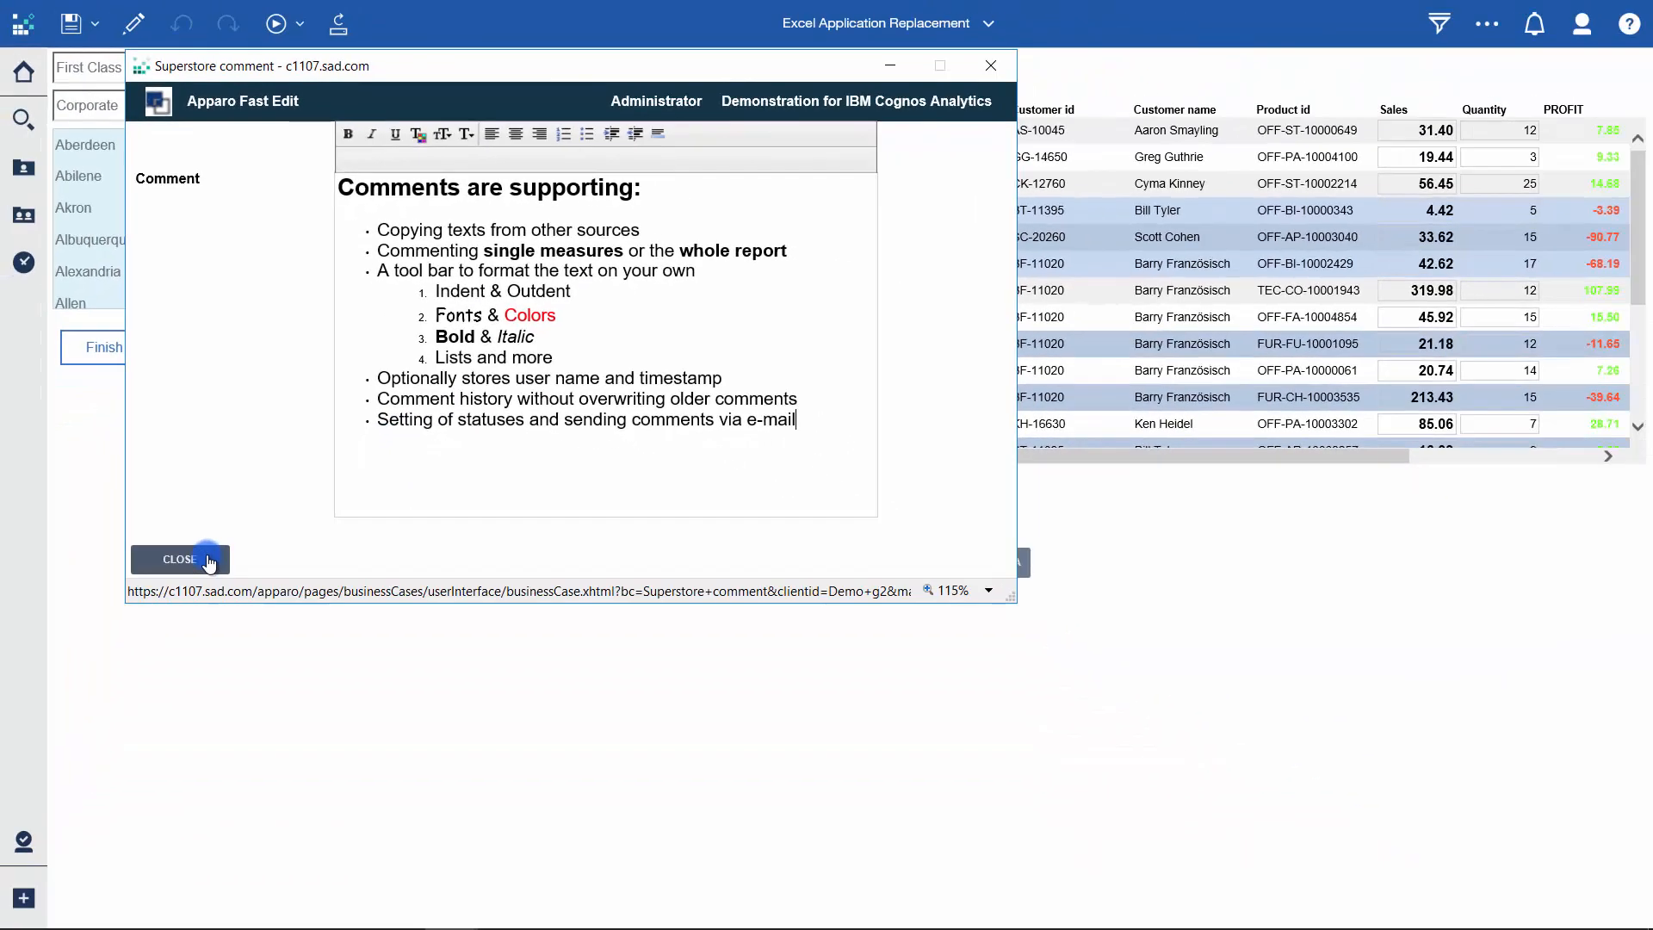
left_click(150, 886)
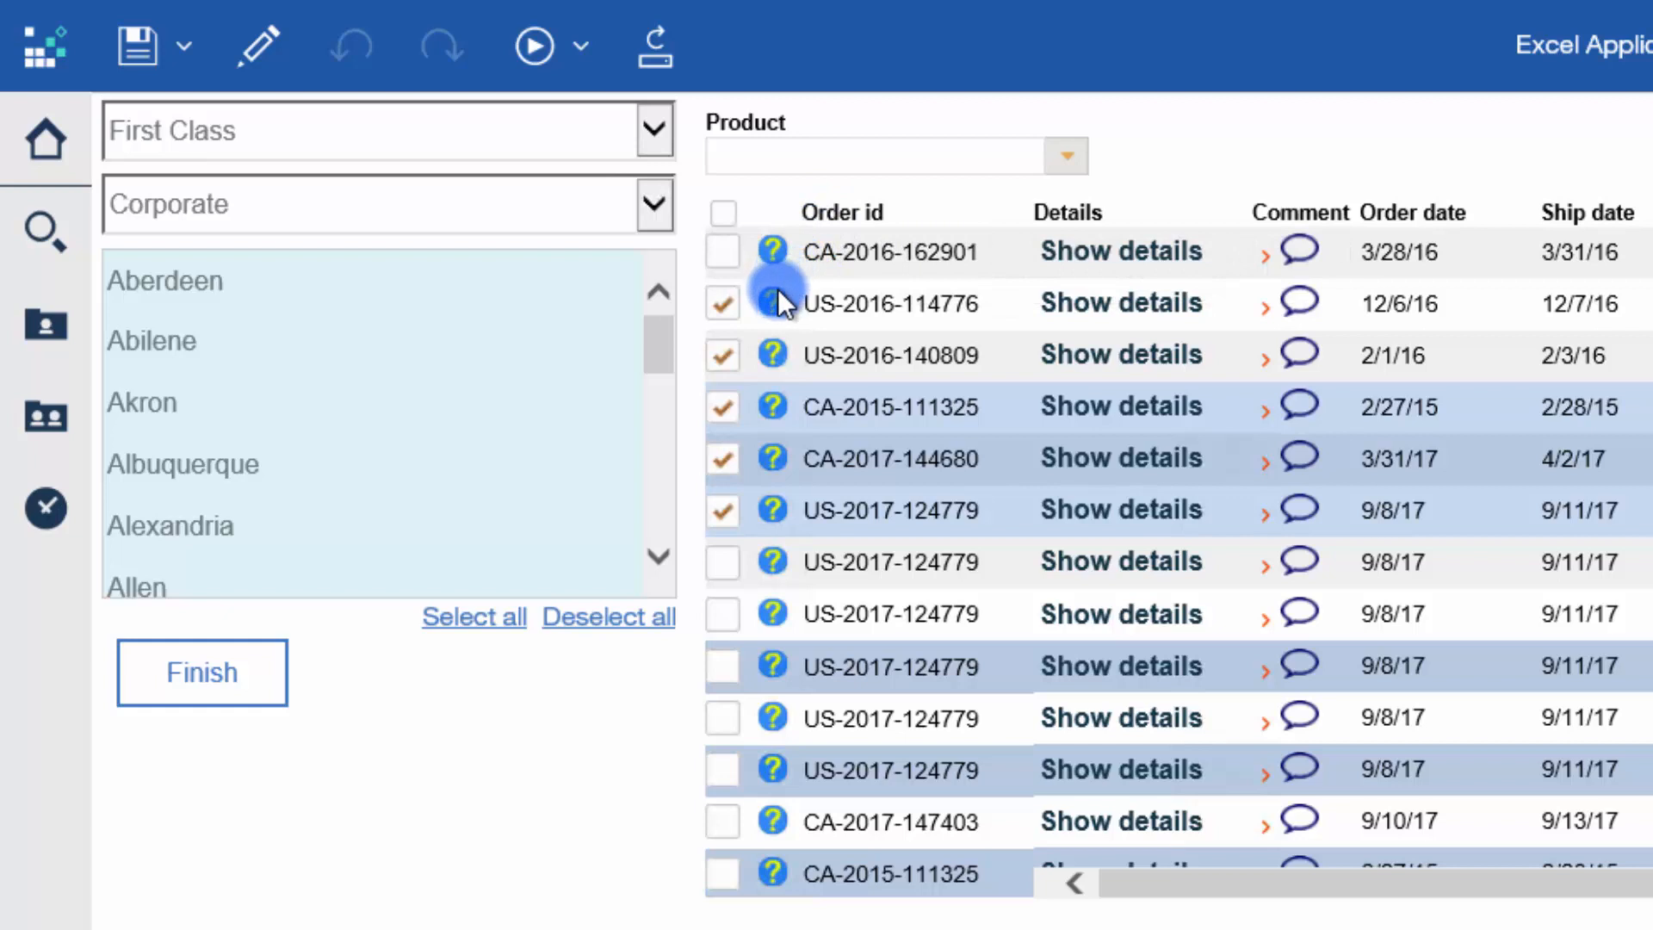
Read the second order's shipment hint and bring the last-edited-by and edit-time columns into view.
mouse_move(777, 291)
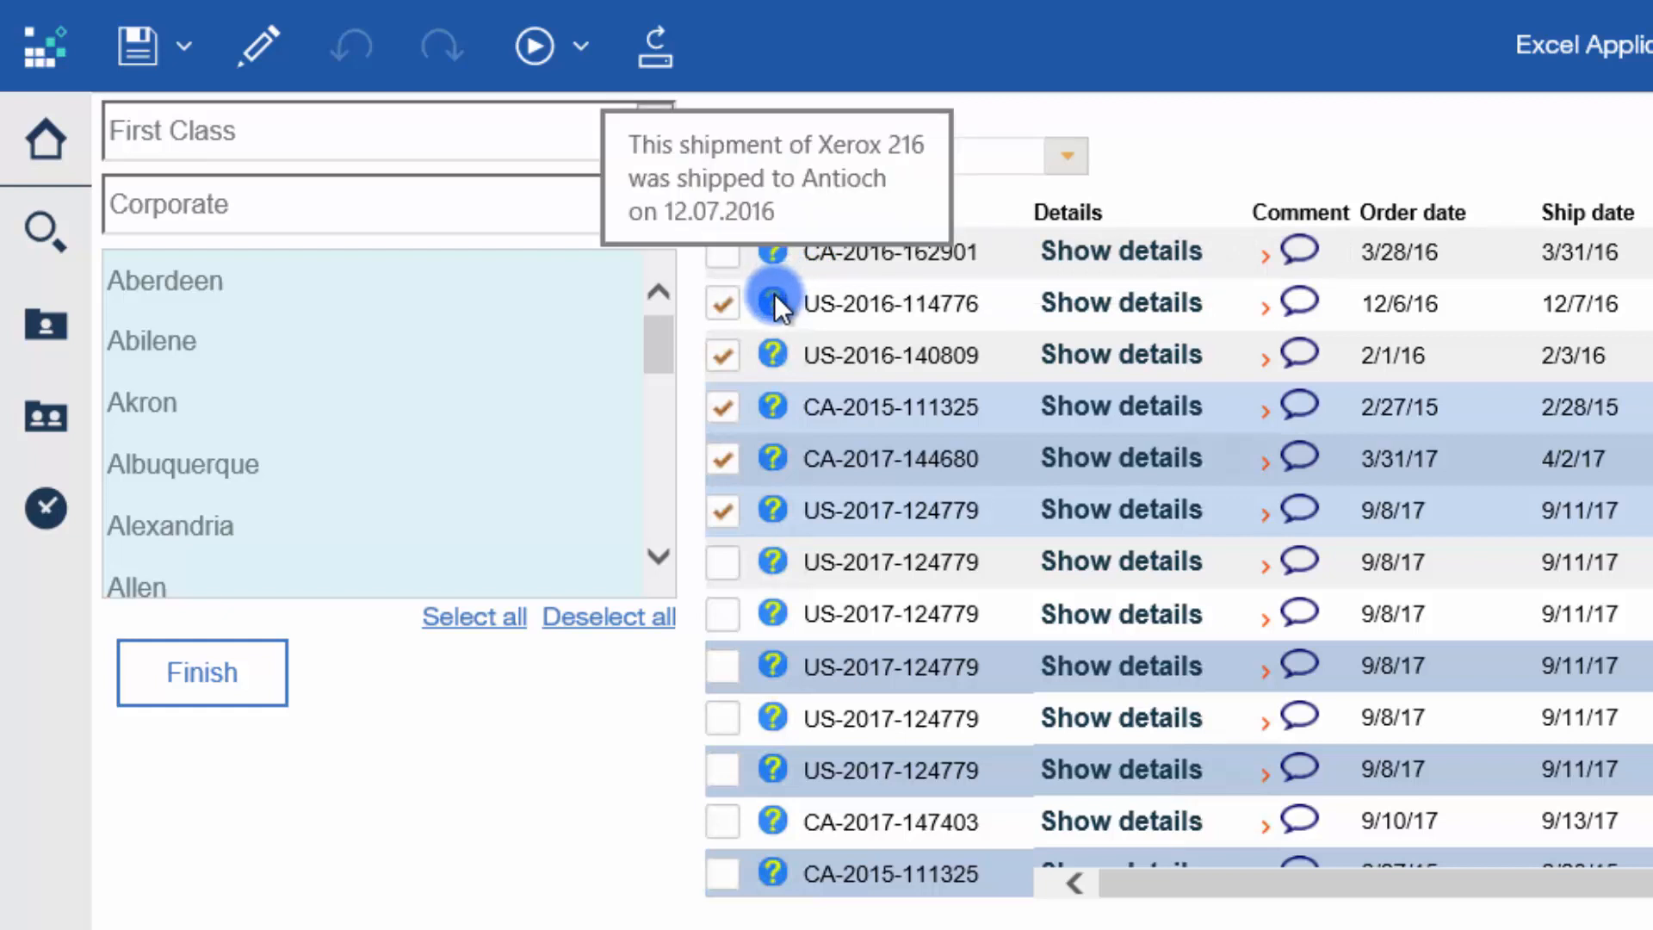
mouse_move(767, 256)
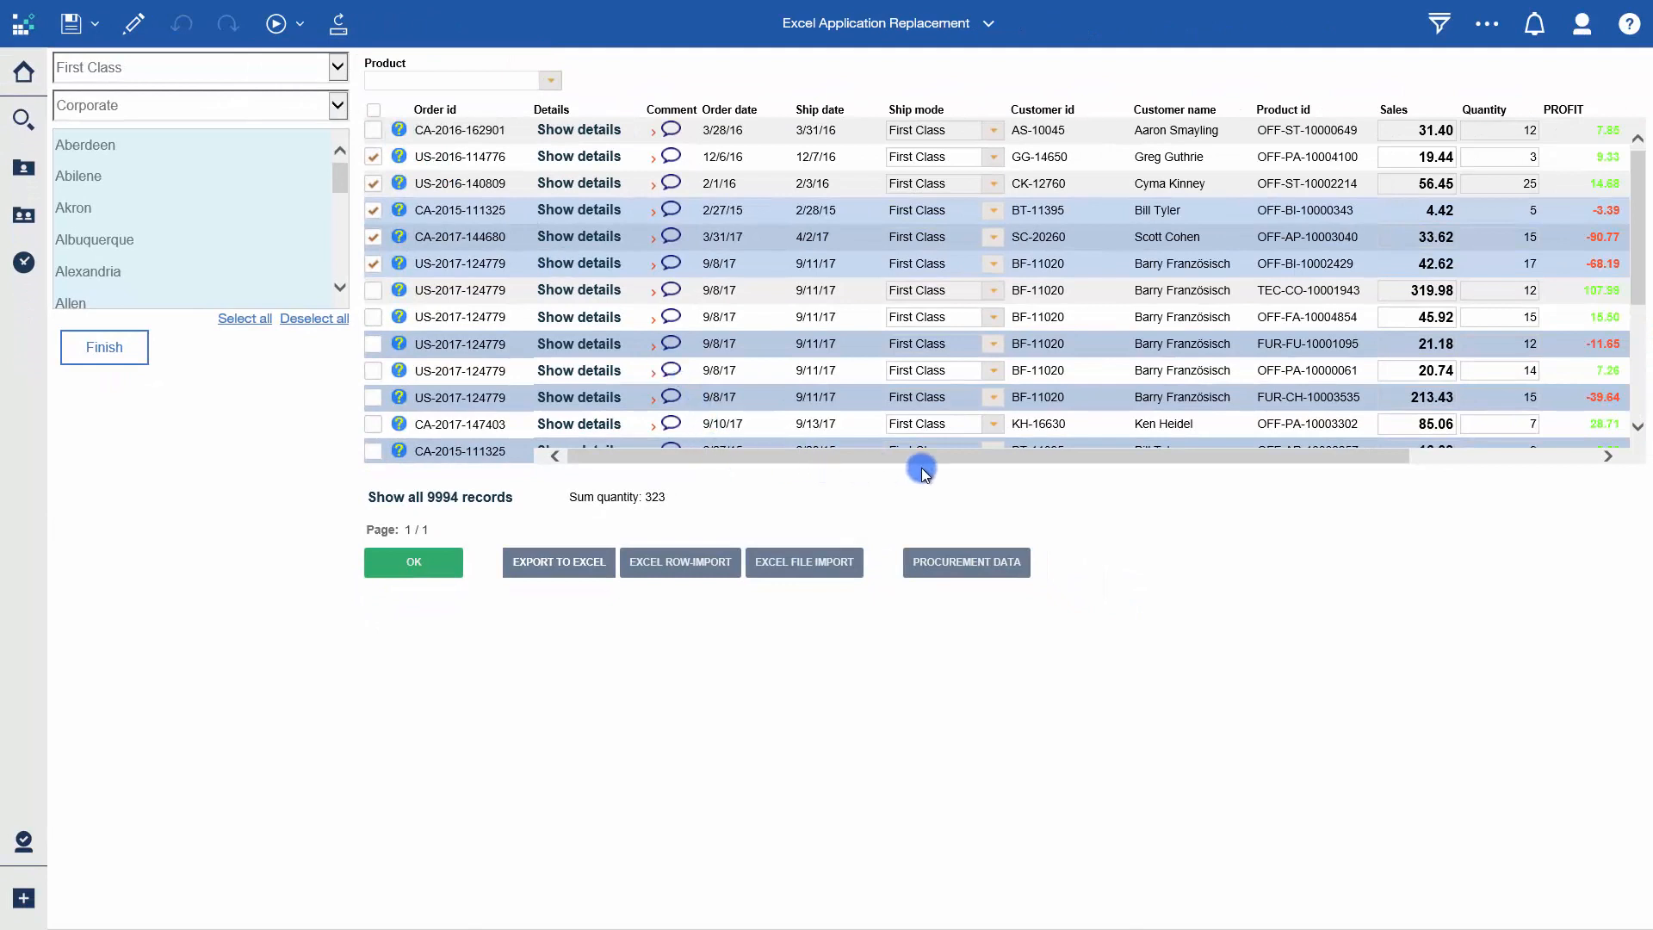
left_click_drag(1253, 457, 1584, 464)
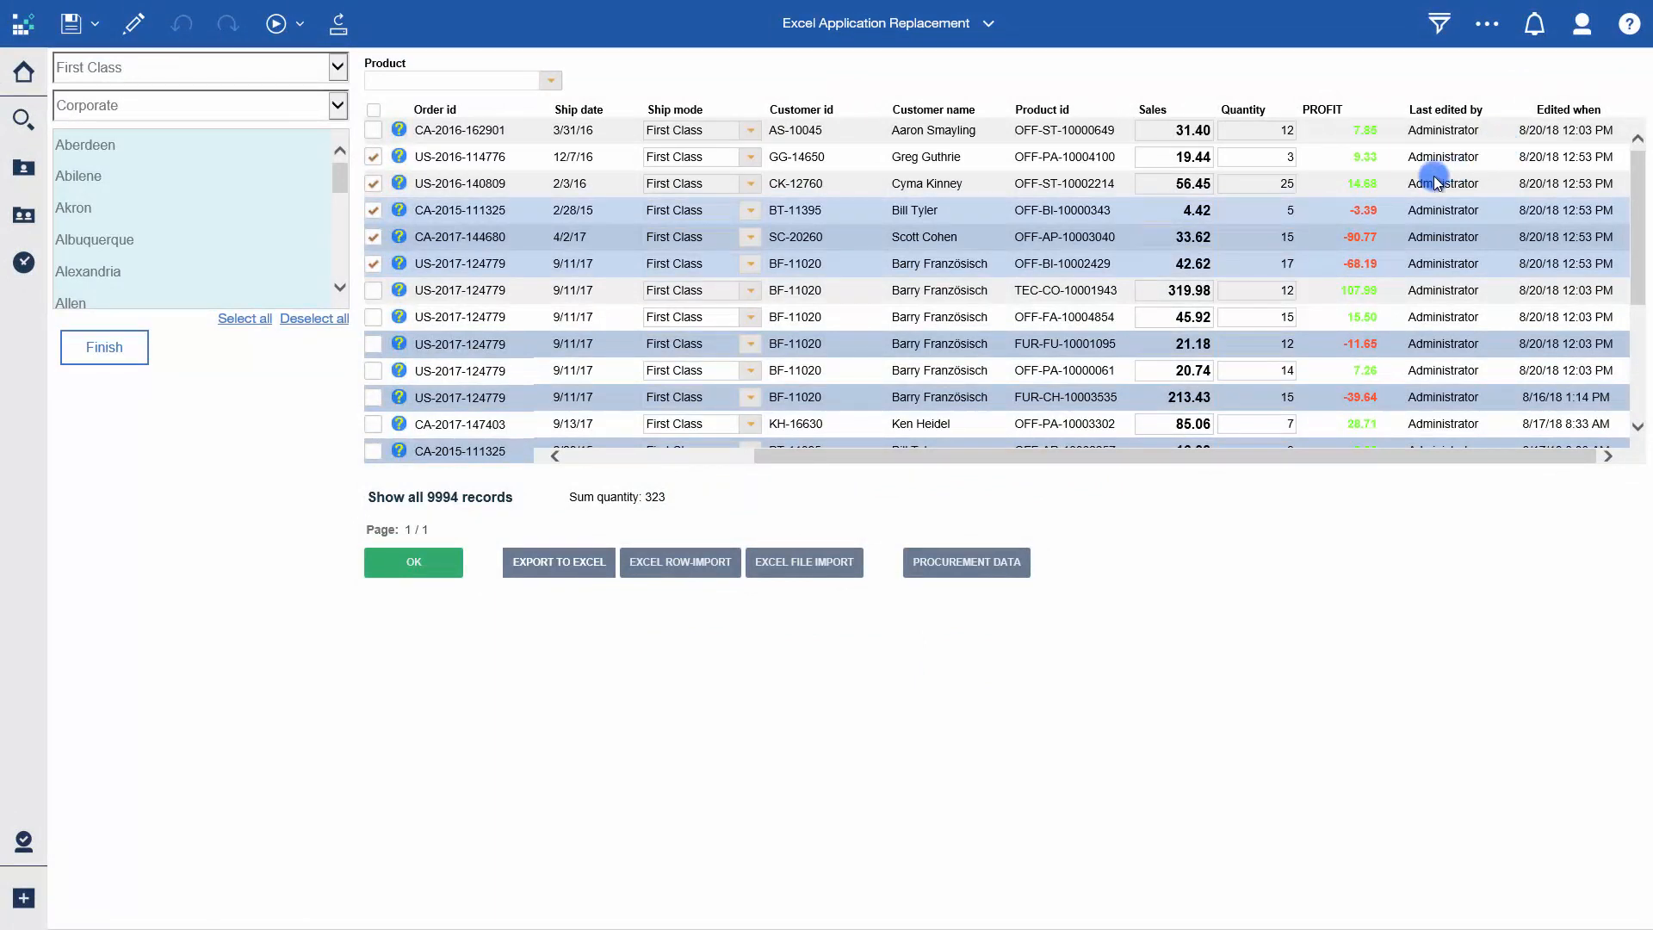
Export the filtered orders to Excel, save the file and open it.
left_click(534, 563)
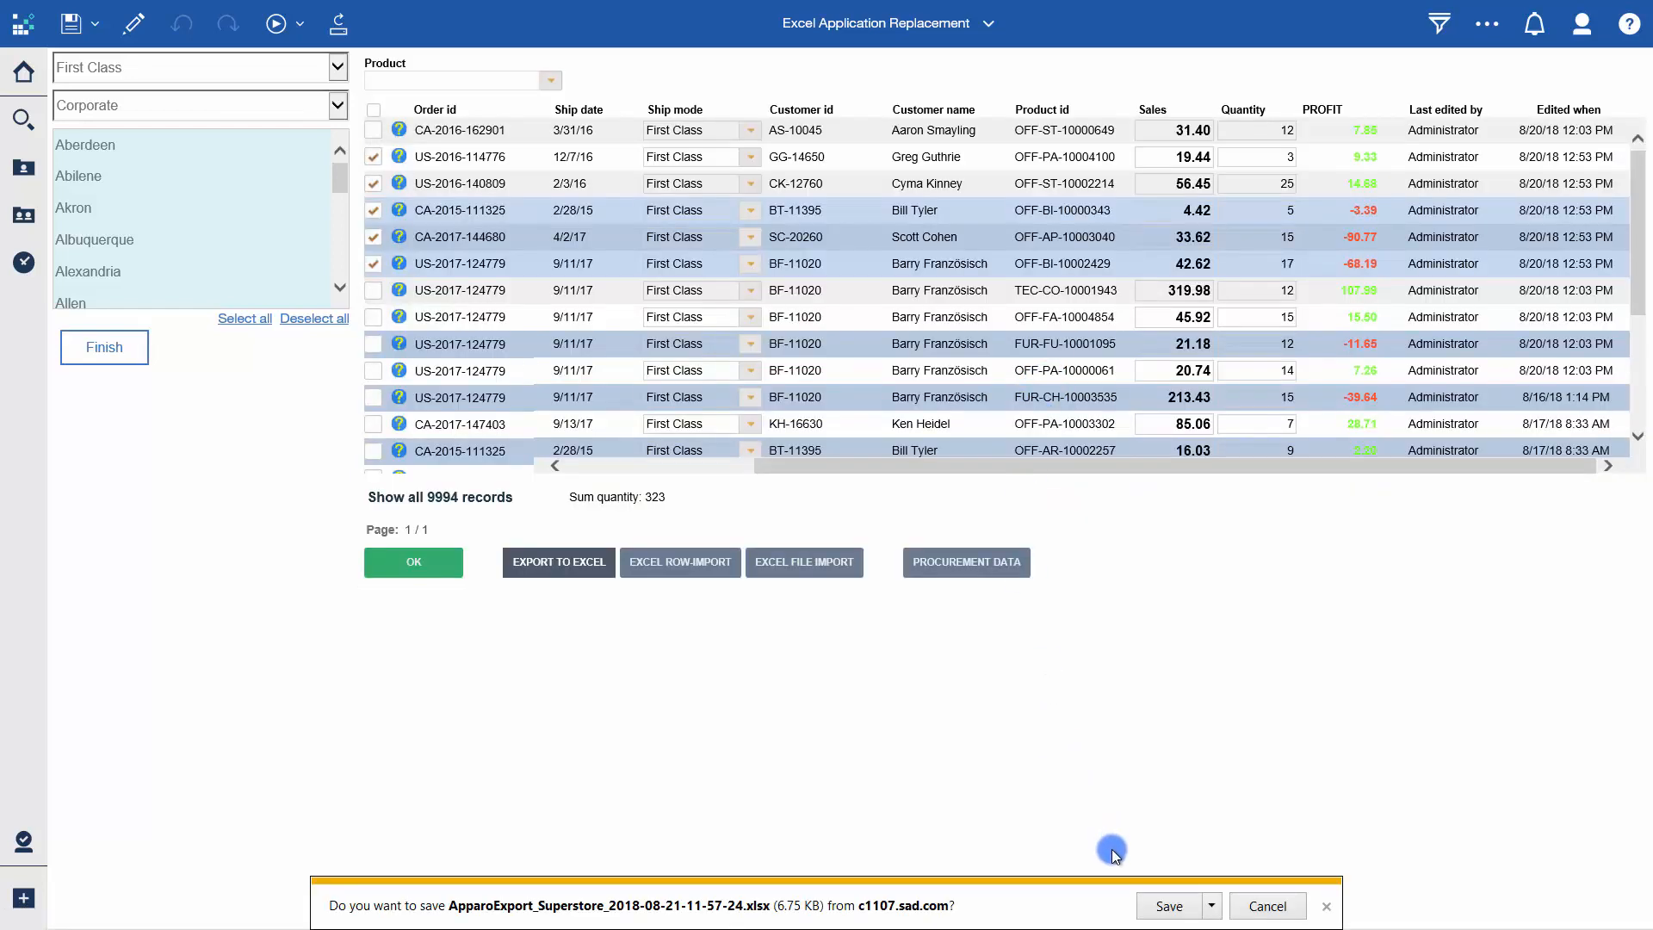
left_click(1158, 905)
left_click(997, 907)
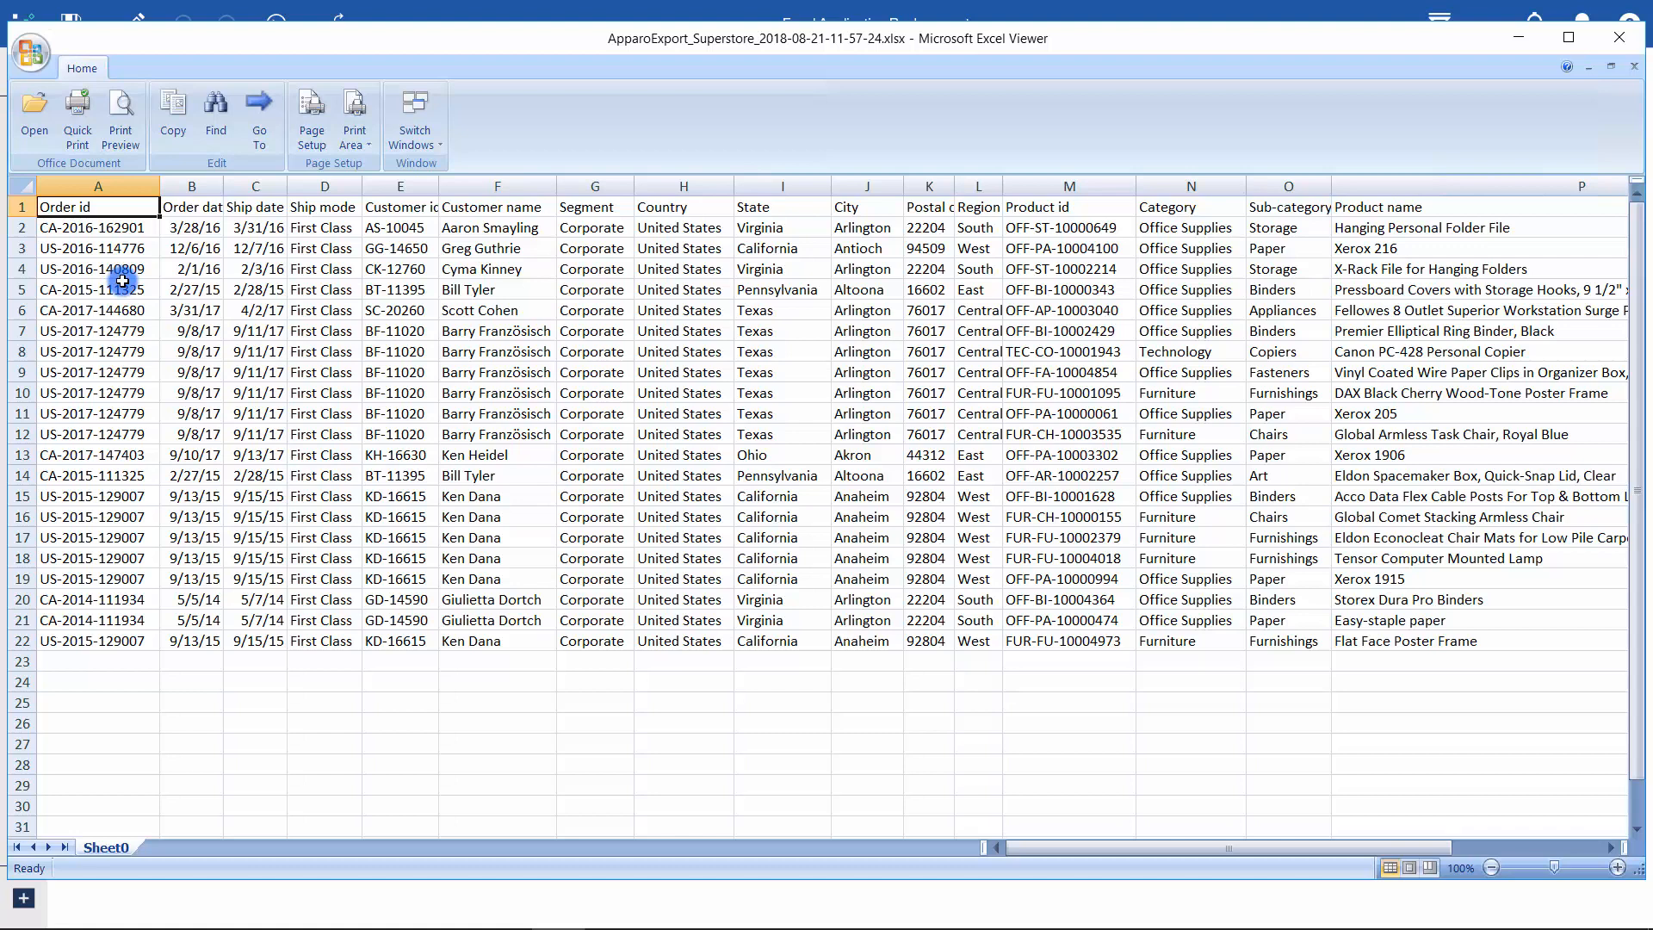
Copy rows 3 to 5 of the exported worksheet.
key("ctrl+shift+End")
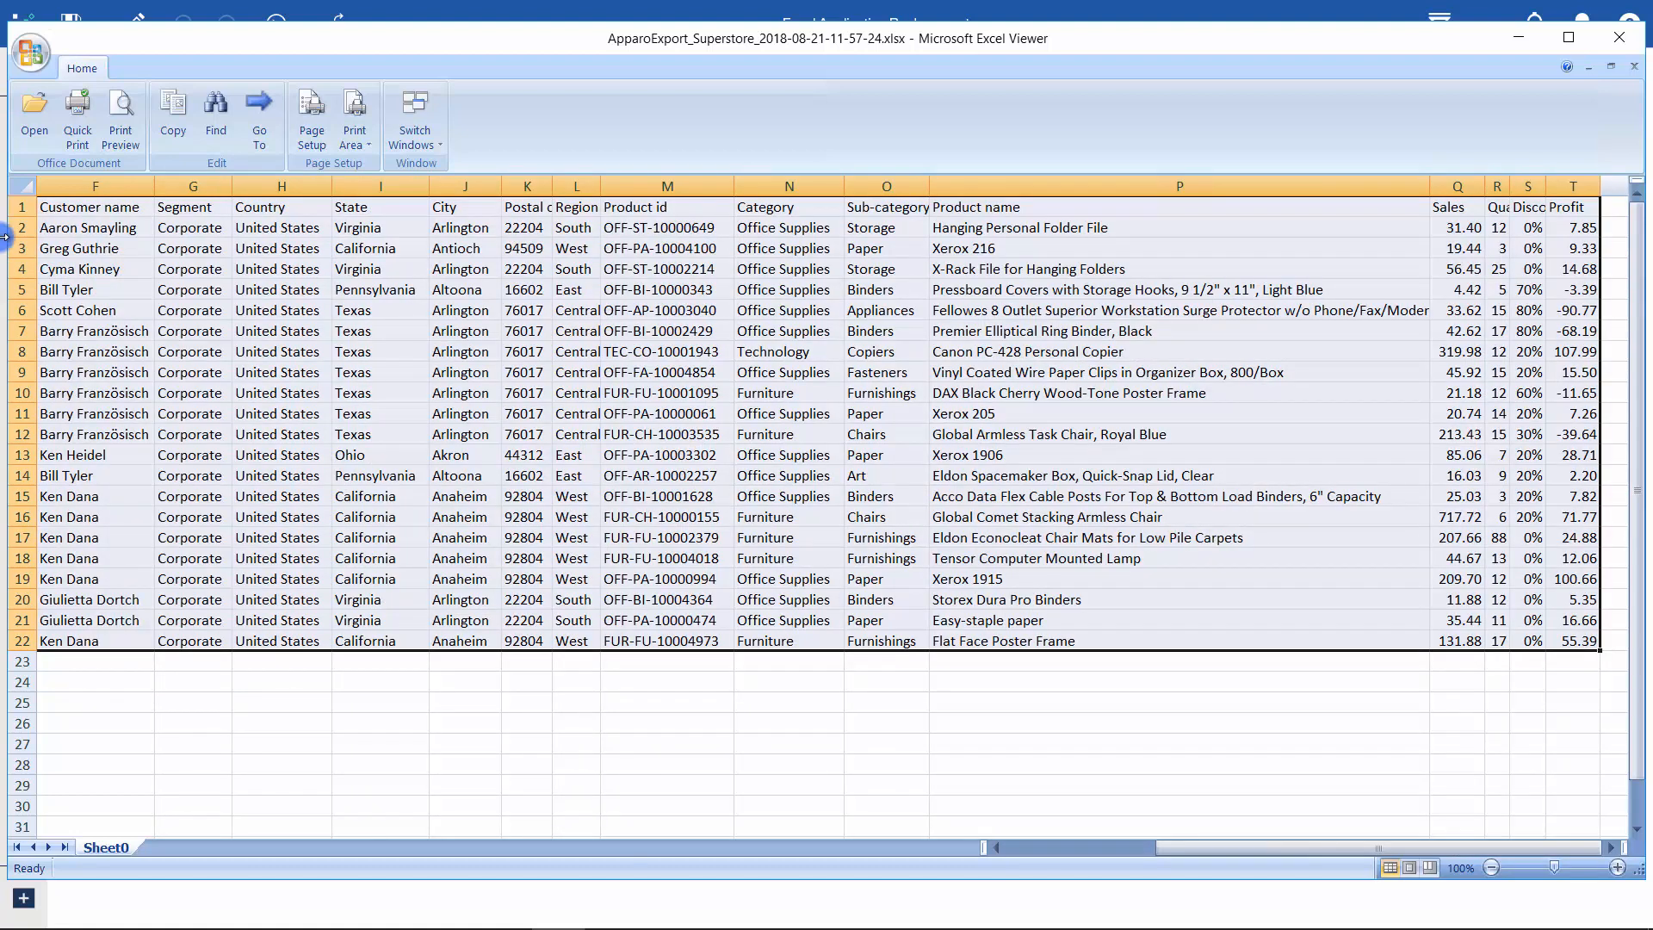
key("ctrl+c")
left_click(18, 250)
key("ctrl+c")
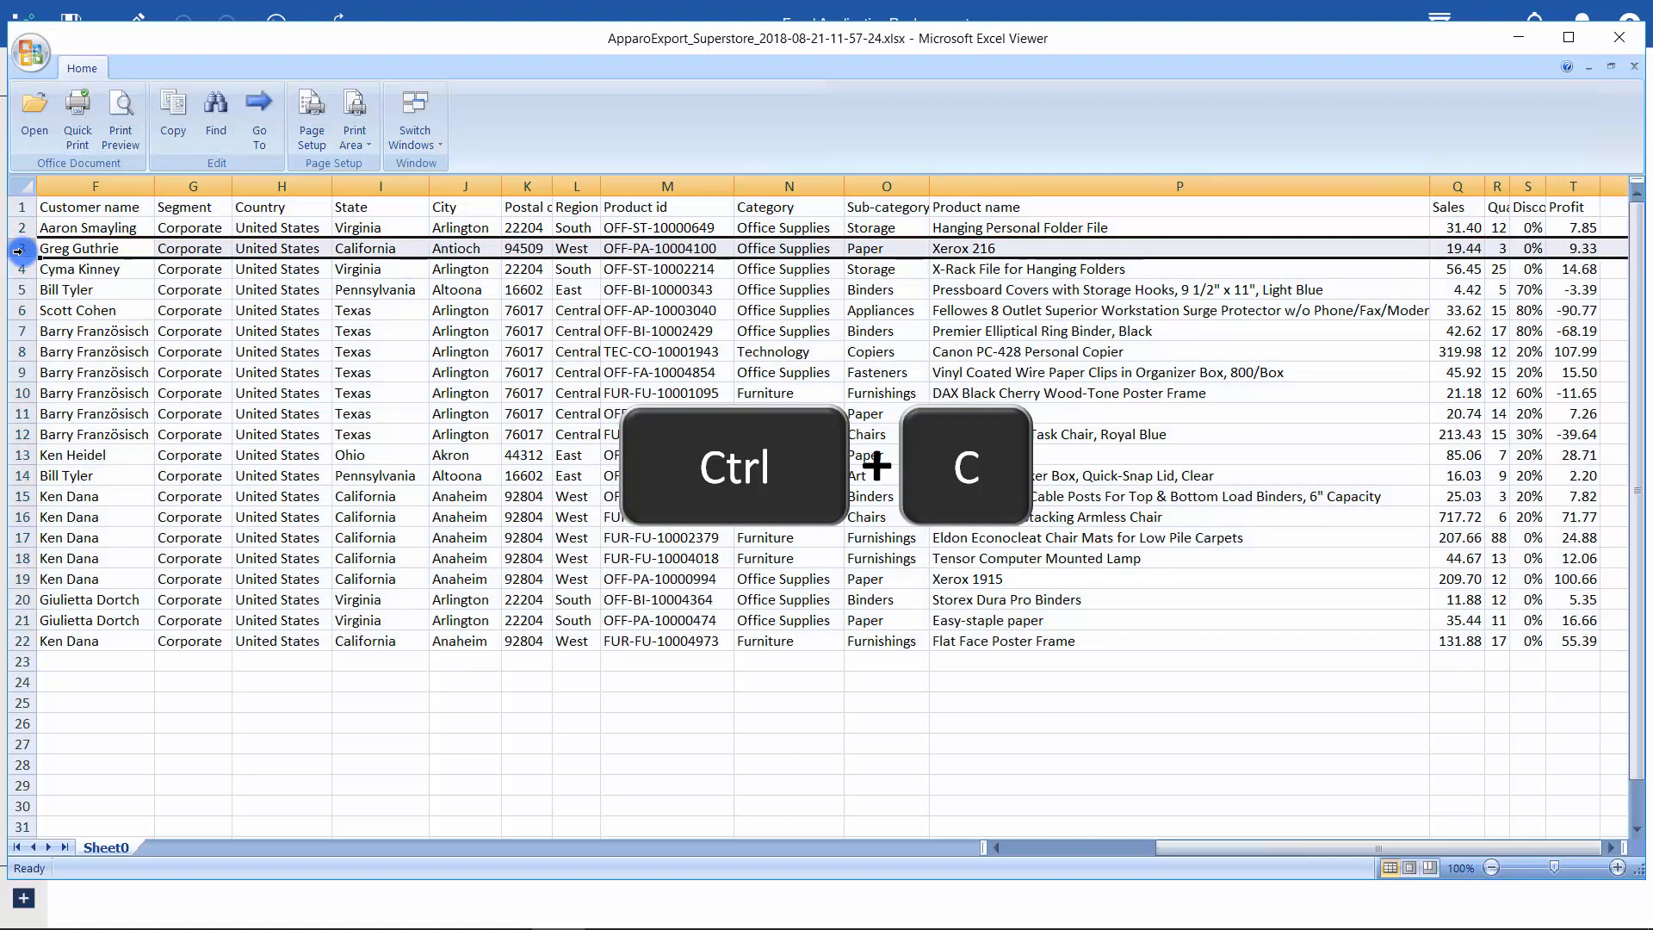
left_click_drag(18, 264, 18, 298)
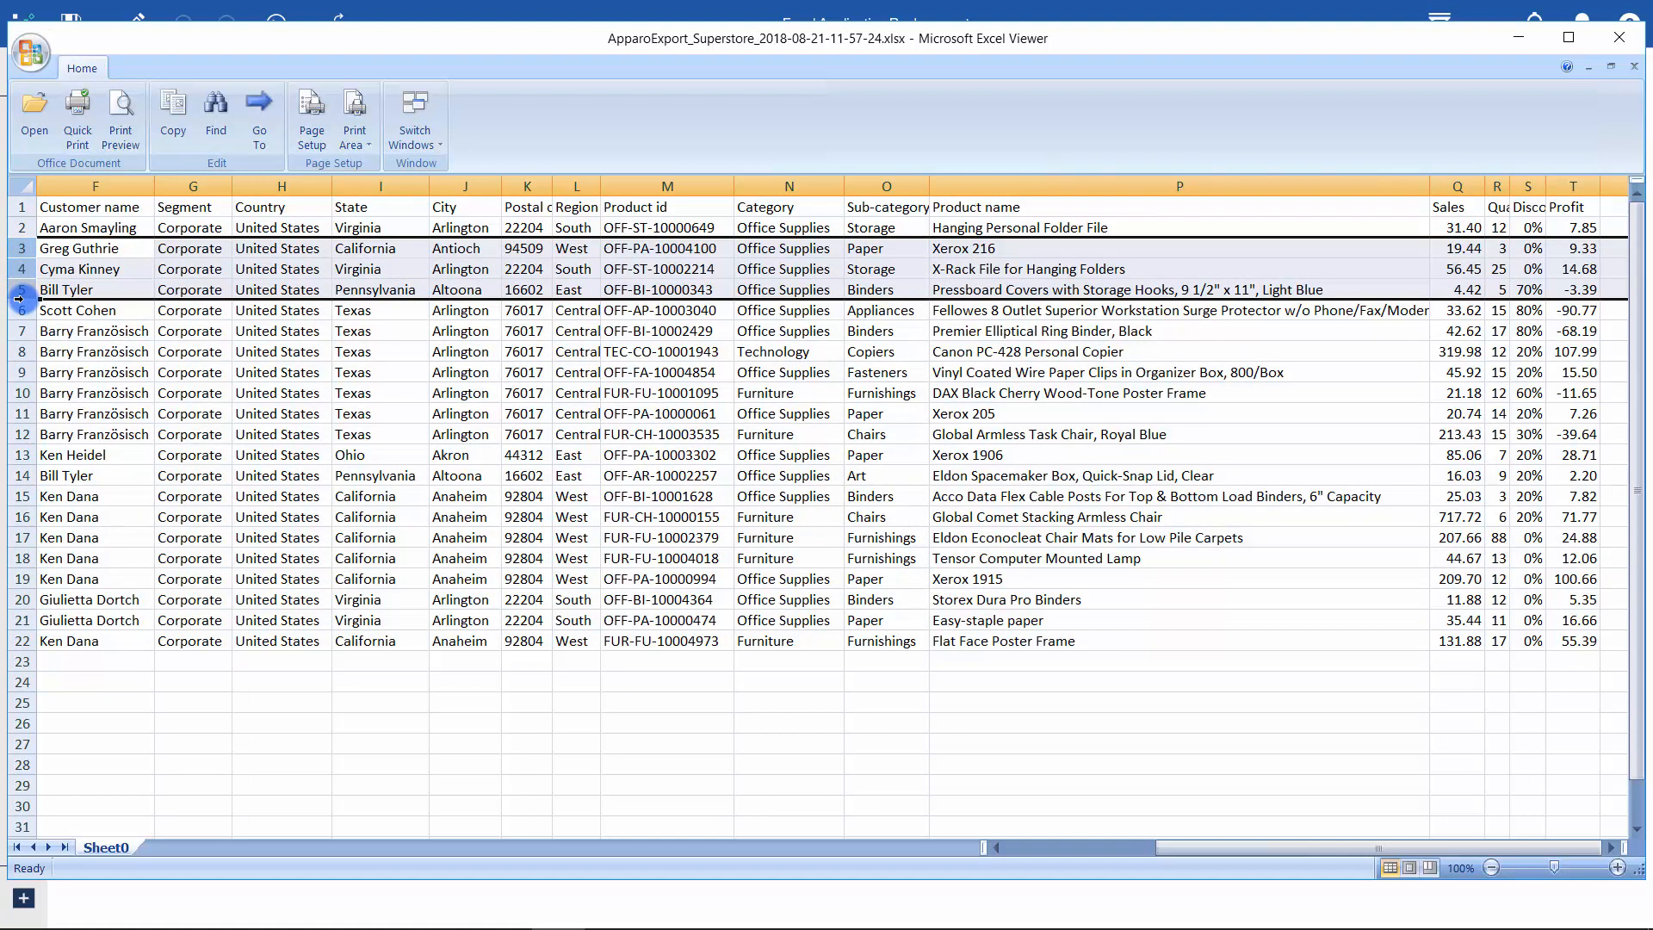
key("ctrl+c")
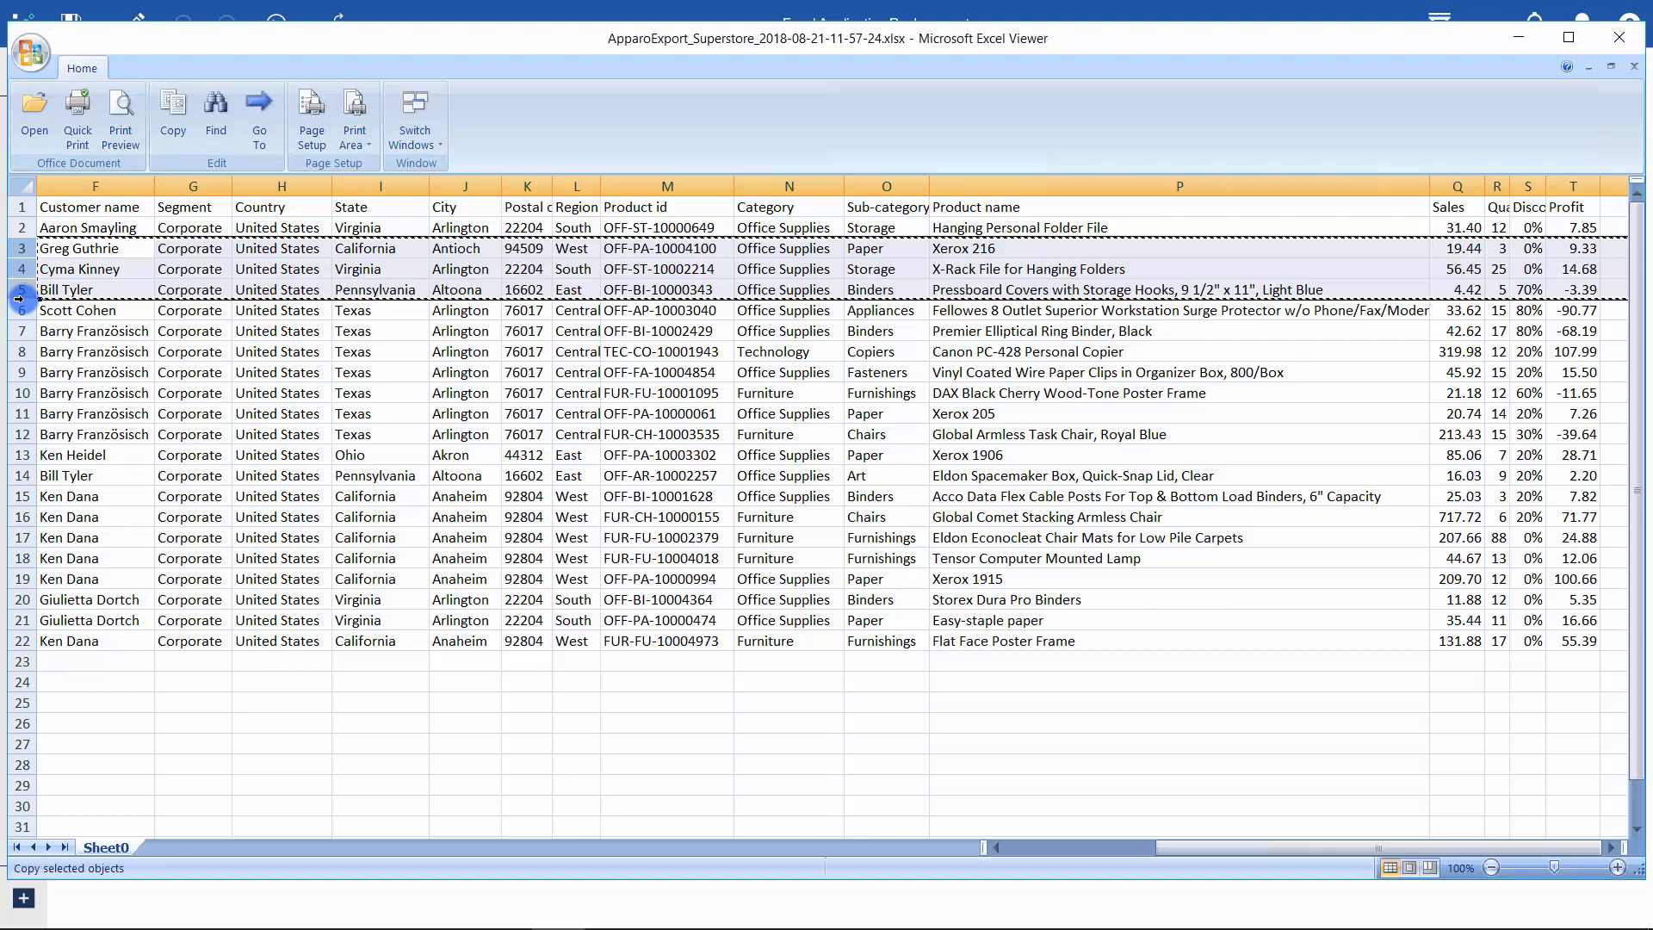
Return to the report and paste the copied rows into the Excel row import.
key("ctrl+v")
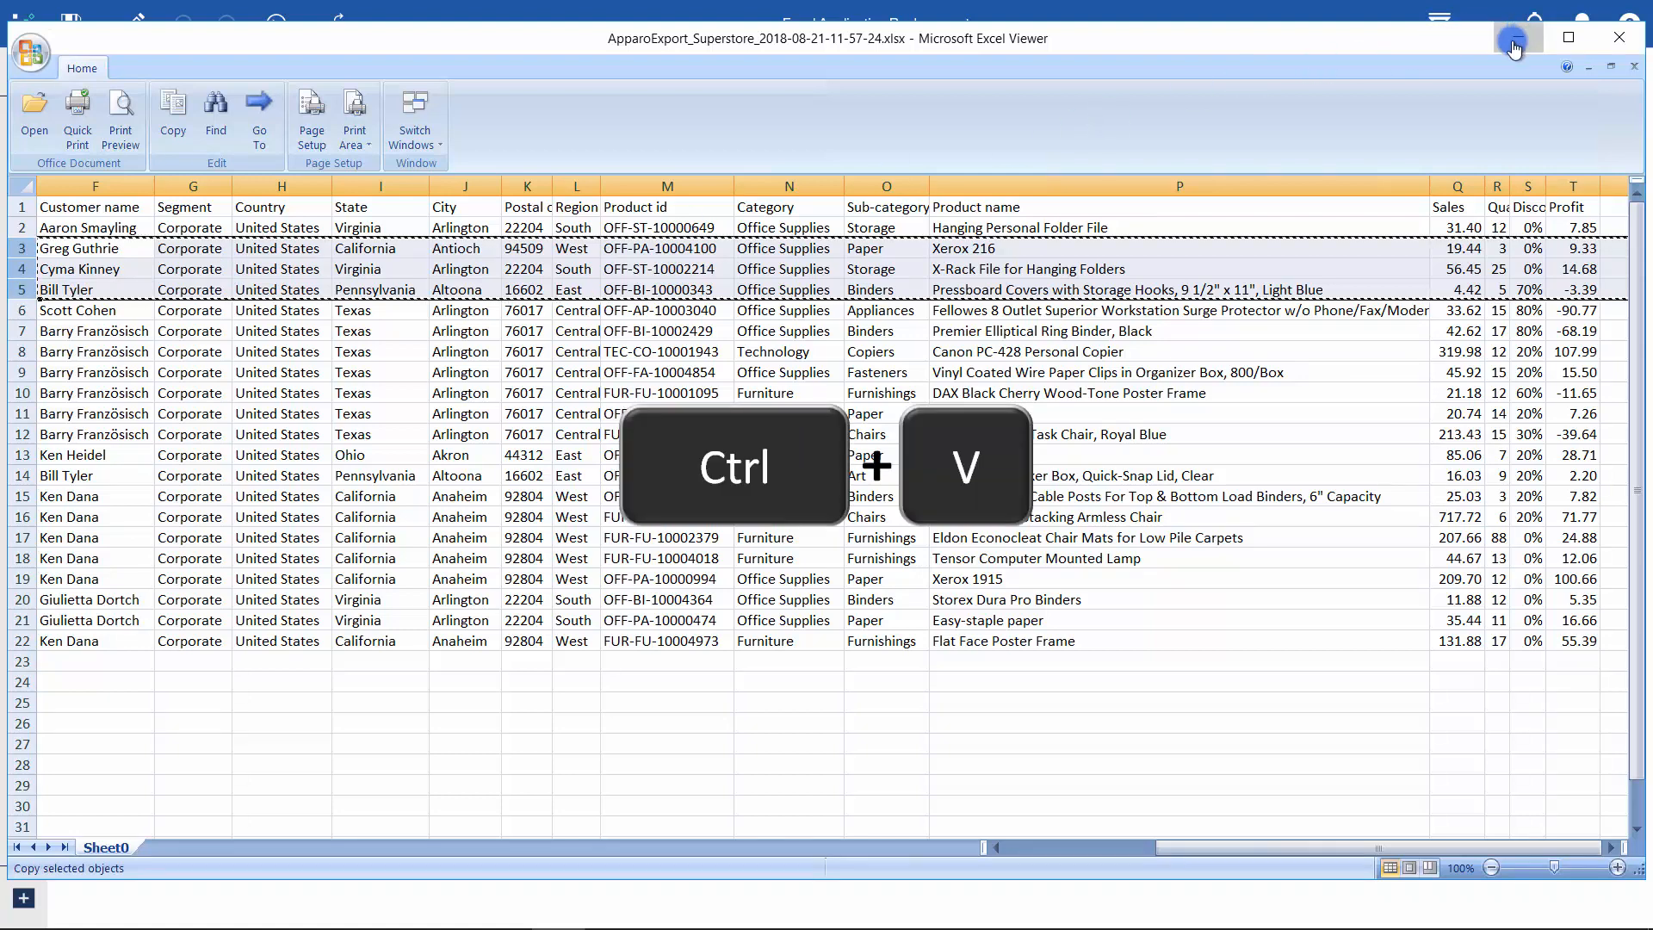
left_click(1518, 37)
left_click(689, 562)
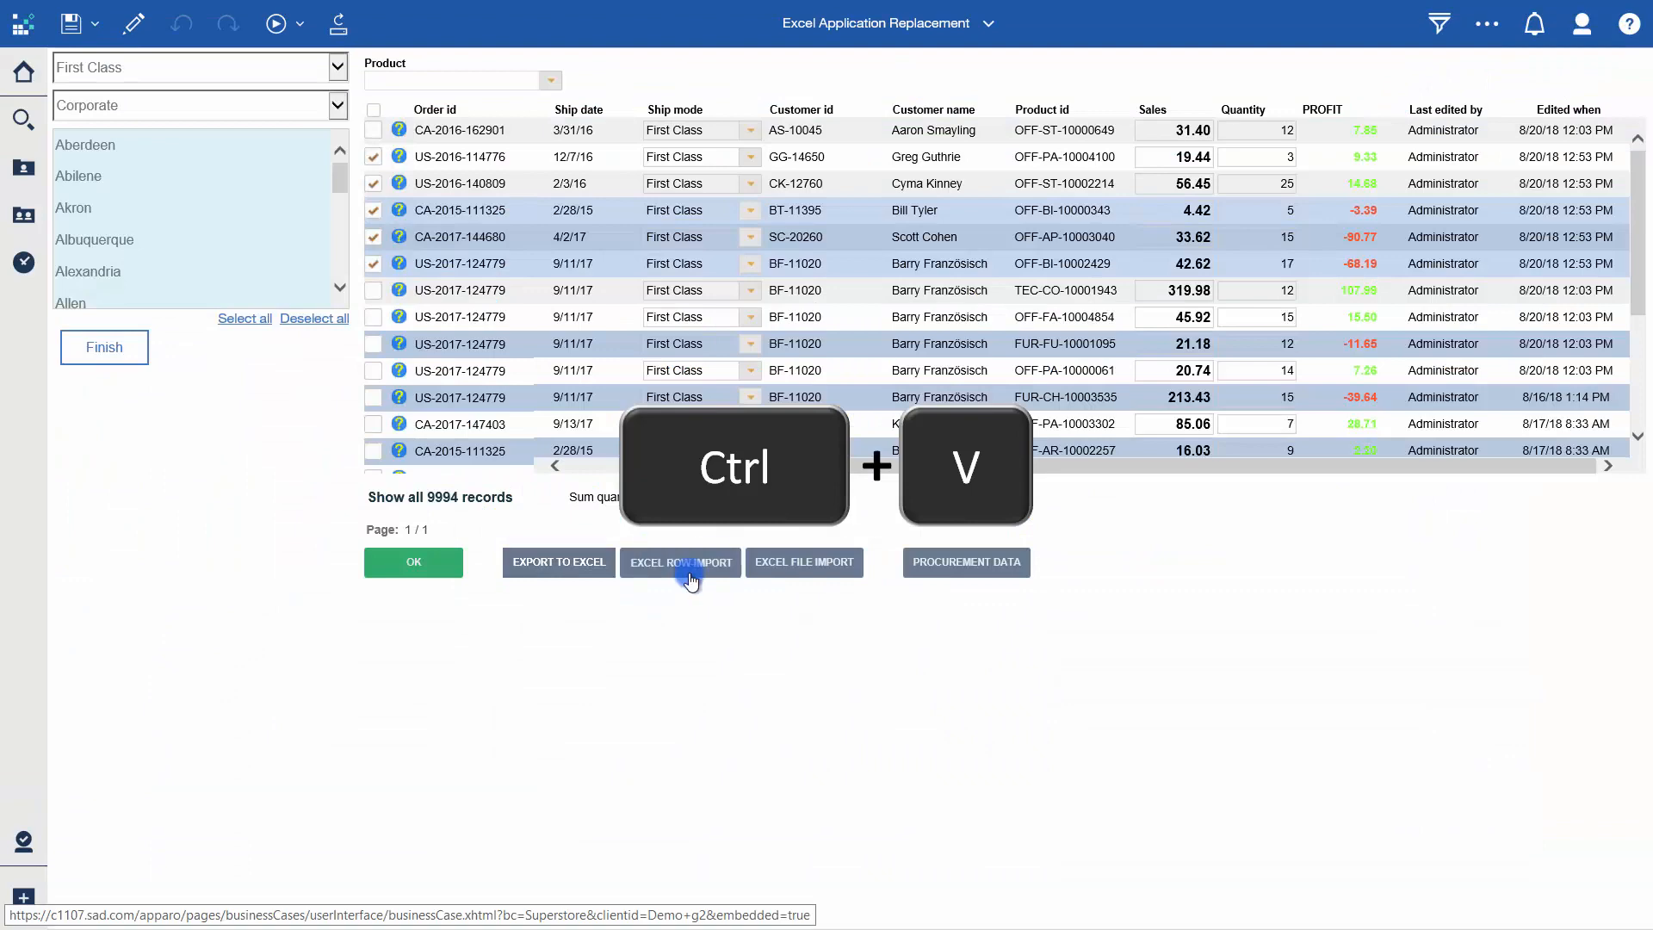
key("ctrl+v")
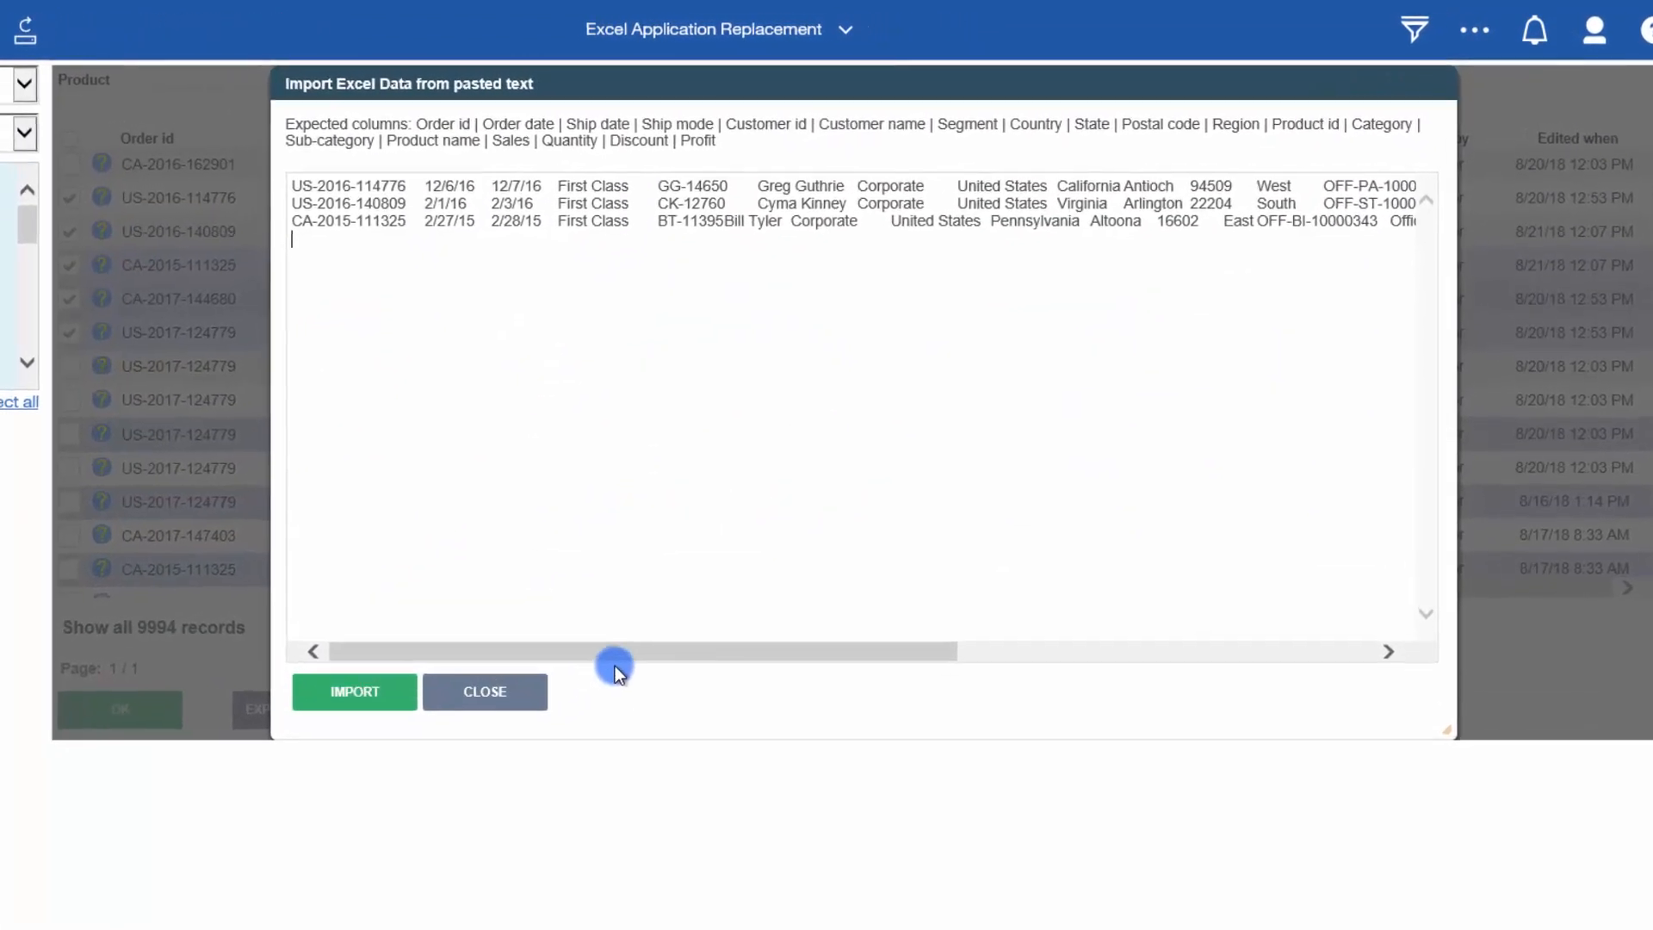
Change the Xerox 216 row's quantity to 3333 in the pasted data and try to import the rows.
left_click_drag(624, 651, 1439, 651)
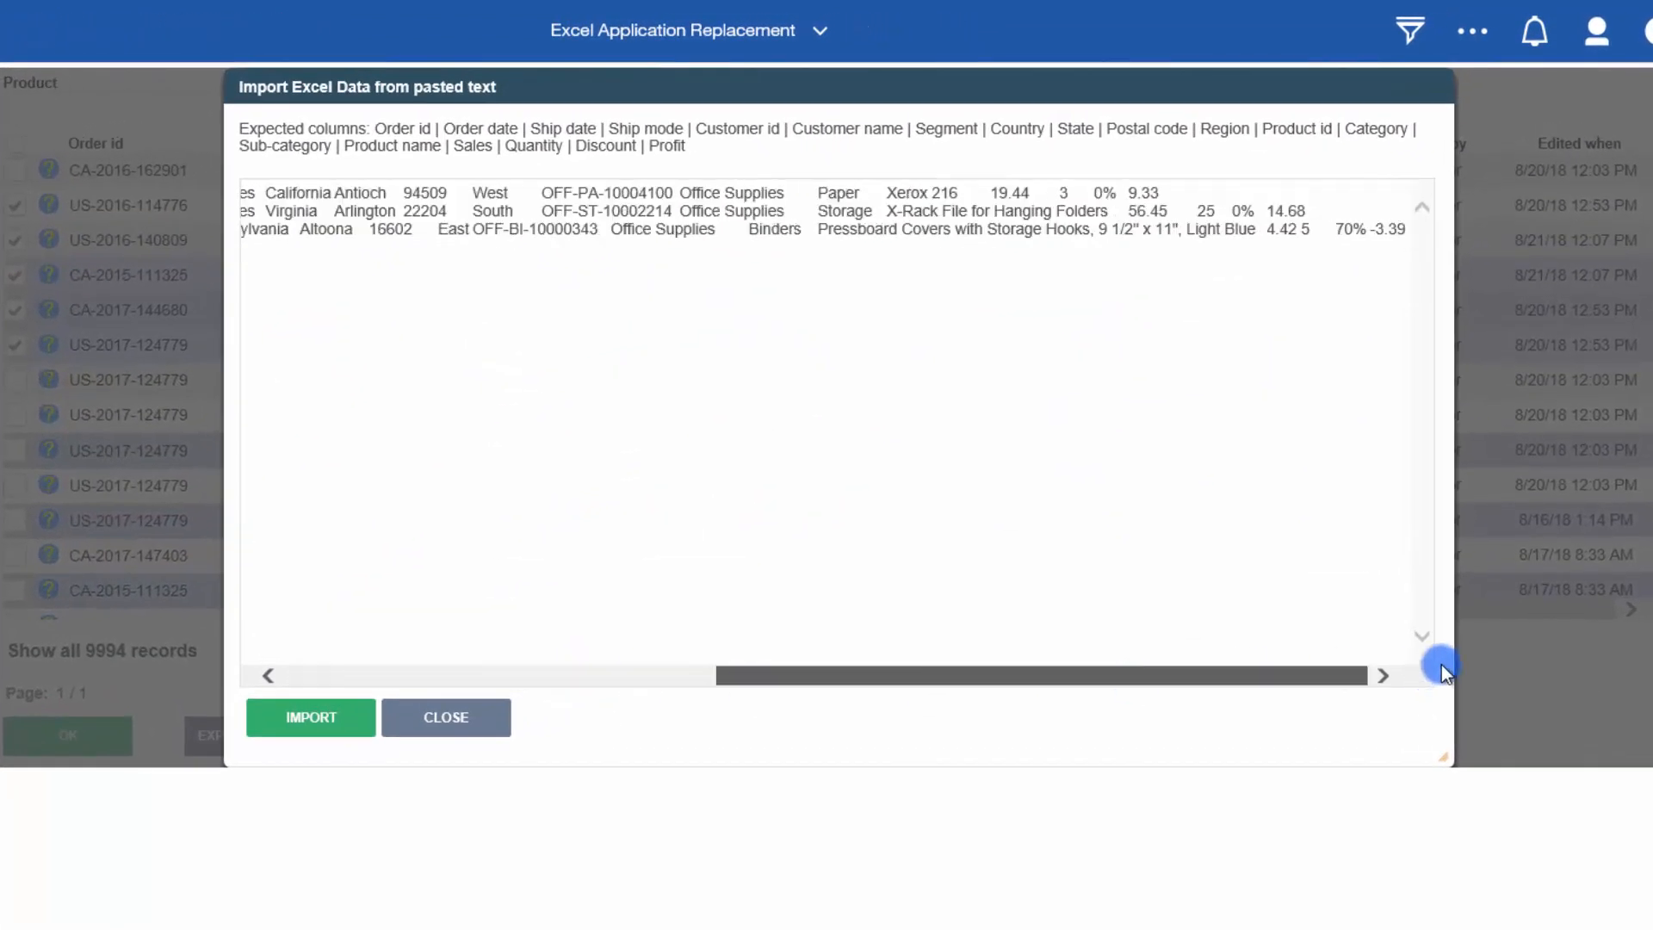
left_click(1068, 194)
type("333")
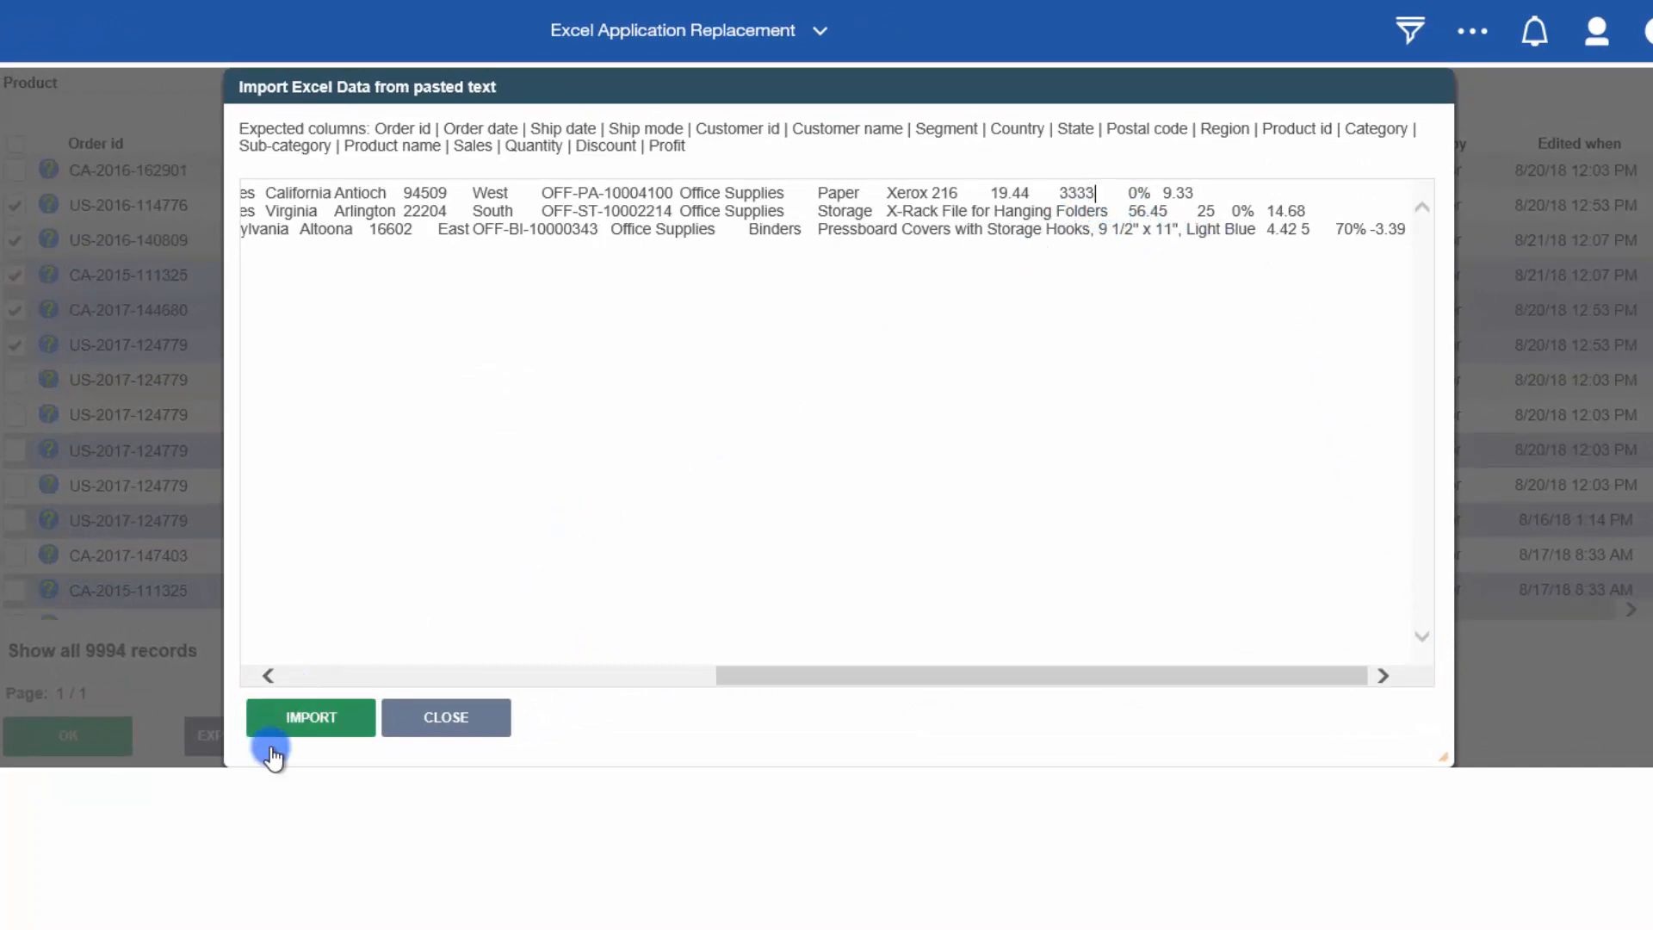
left_click(306, 718)
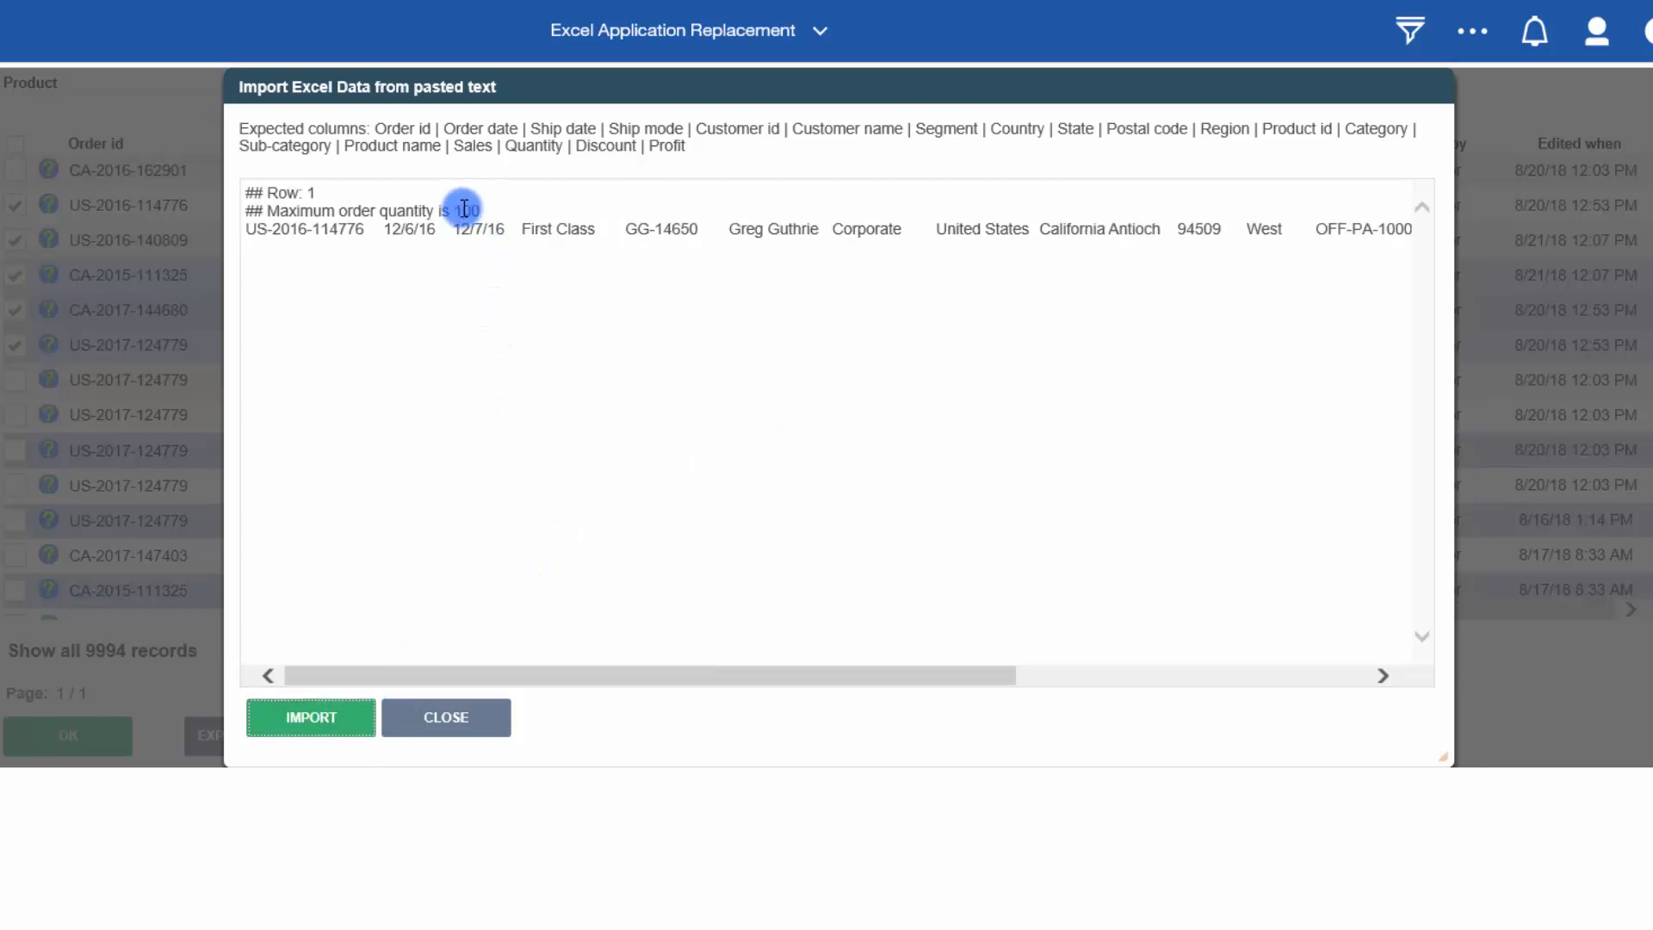
Correct the Xerox 216 row's quantity to 33, import it again and accept the import results.
left_click_drag(479, 211, 198, 213)
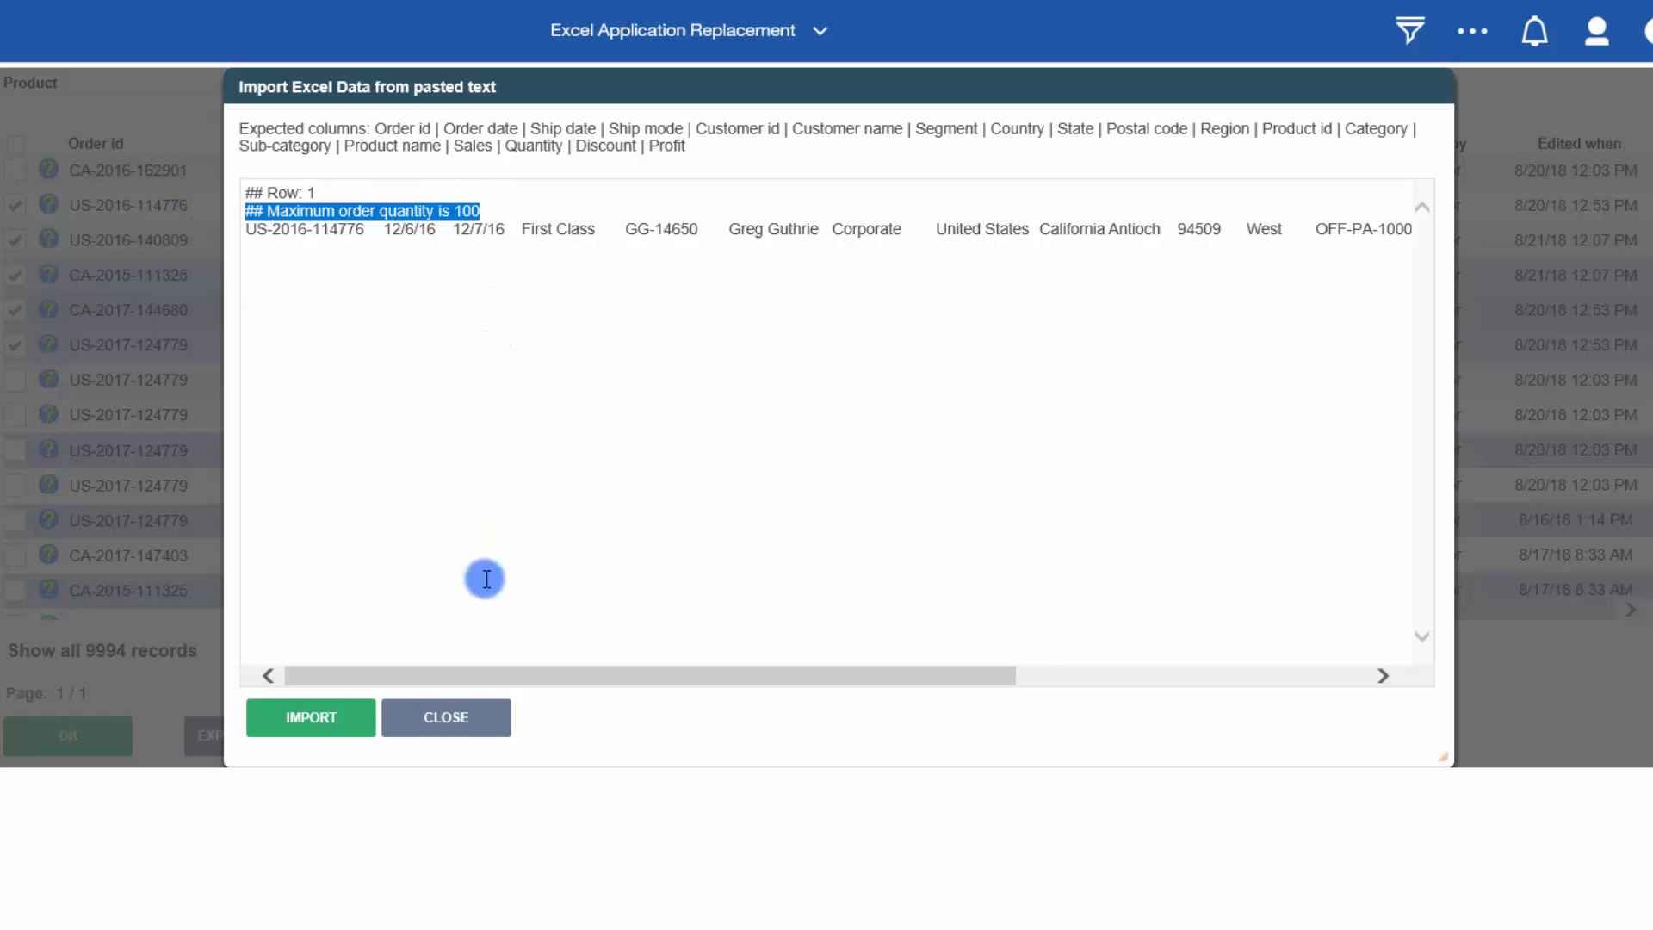
left_click_drag(446, 674, 1183, 187)
left_click(1315, 235)
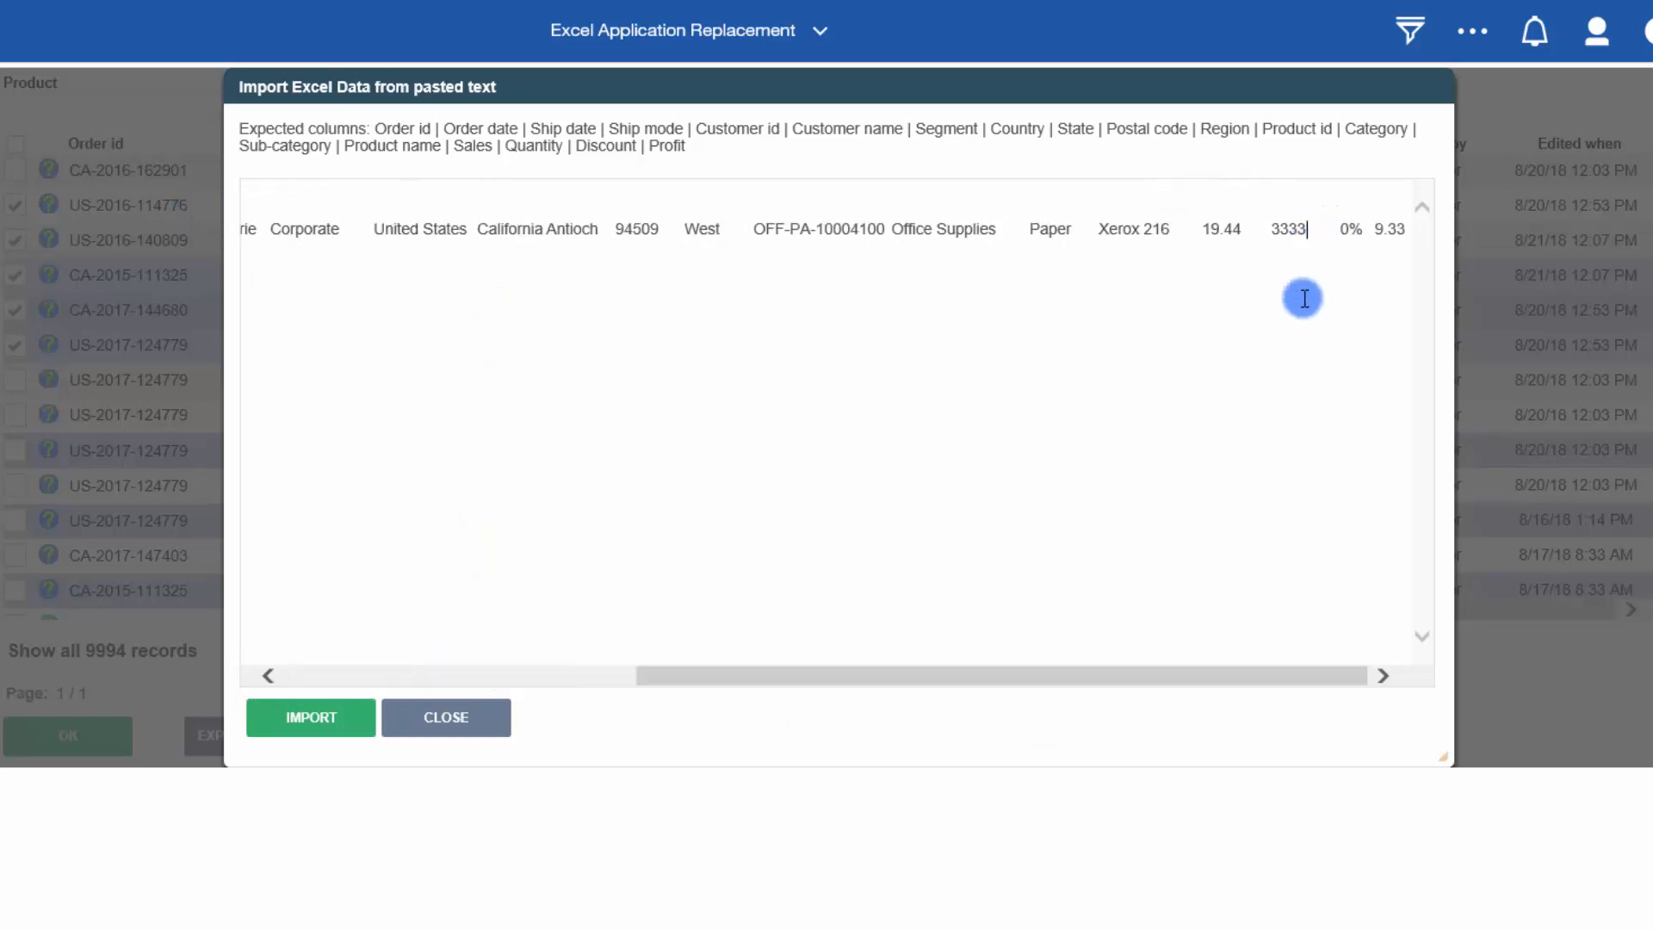
key("BackSpace")
key("BackSpace")
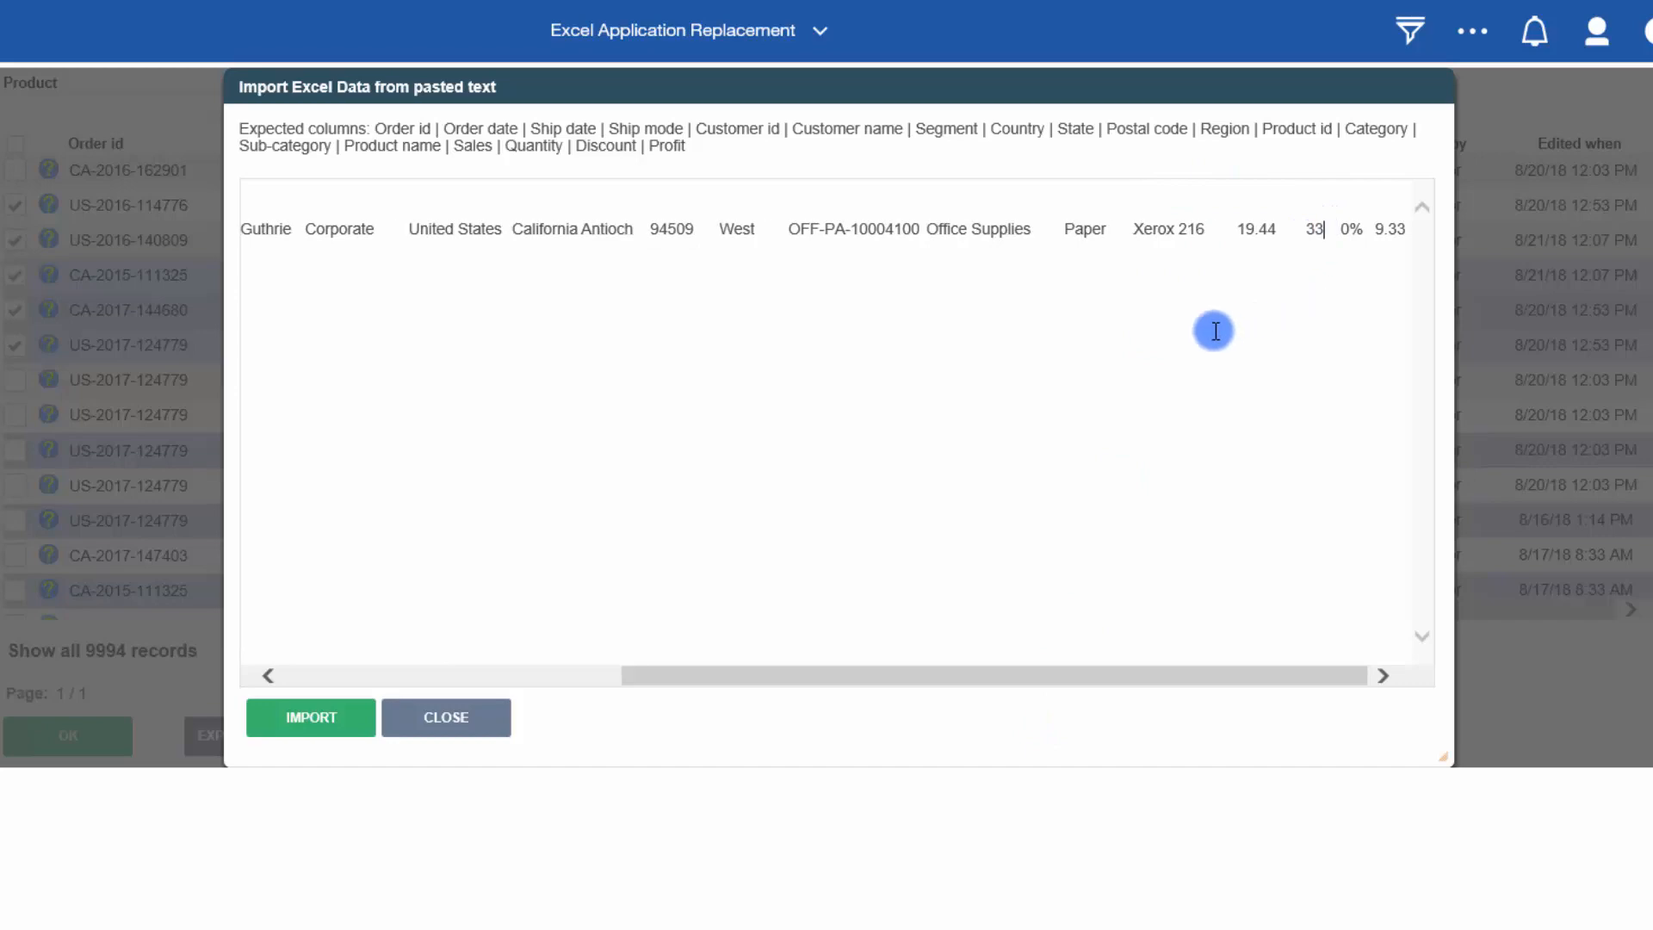
left_click(303, 723)
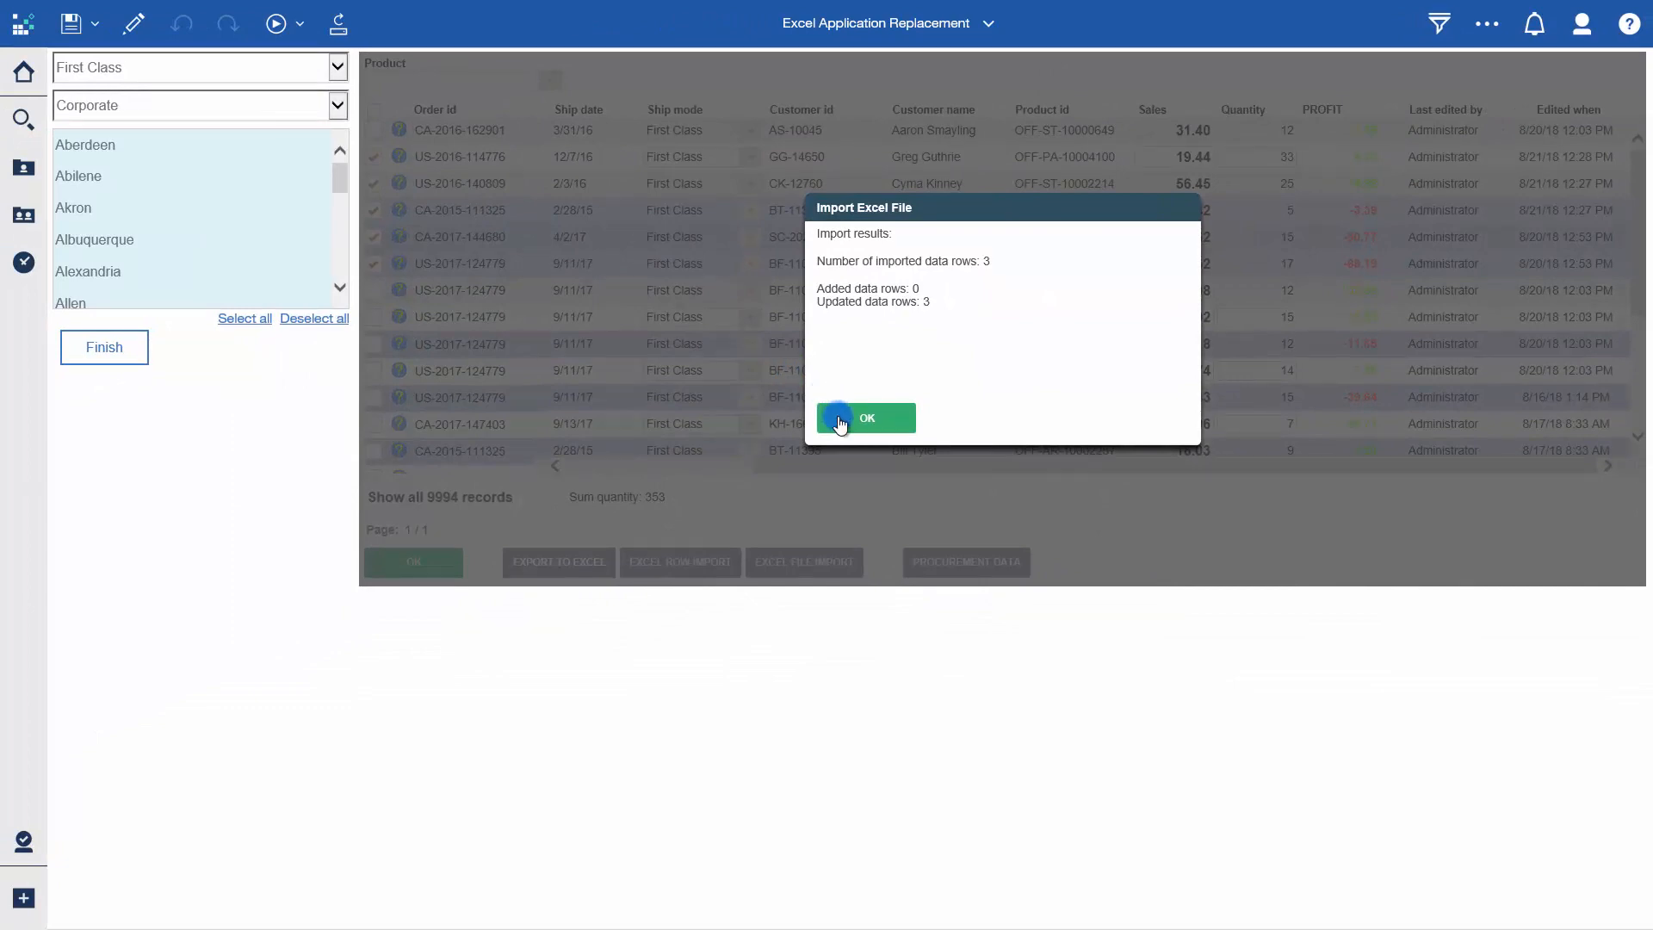
left_click(838, 420)
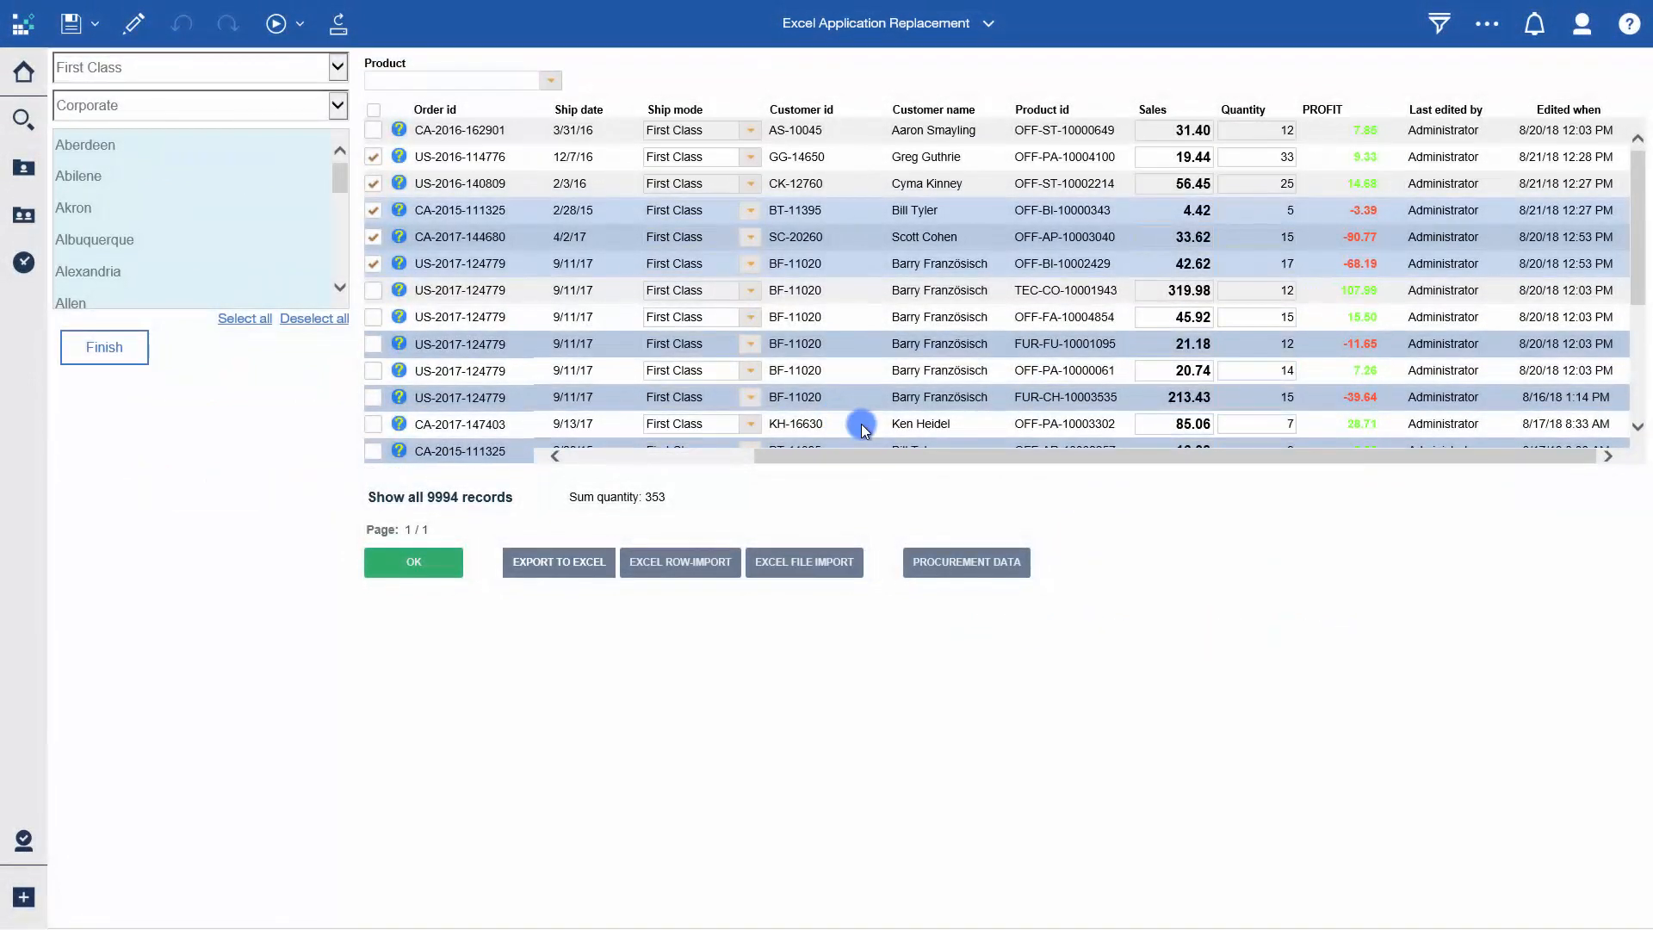
View and close the comment of the fourth order, and show the details of the fifth order (product OFF-AP-10003040).
left_click_drag(857, 448, 583, 473)
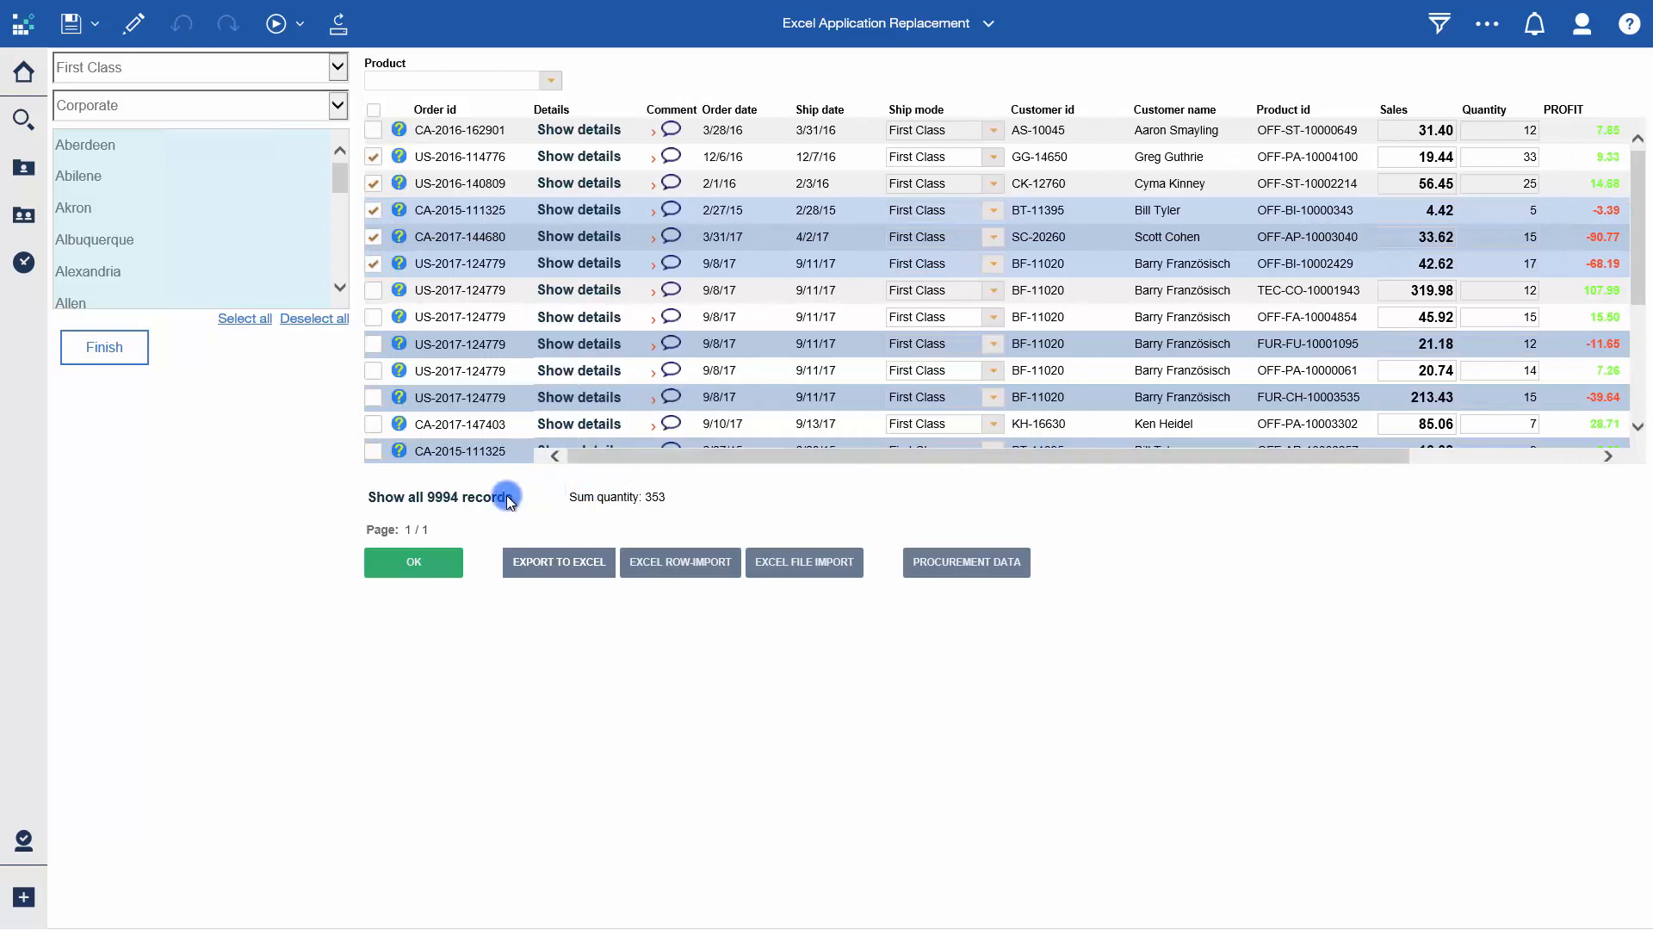
left_click(670, 211)
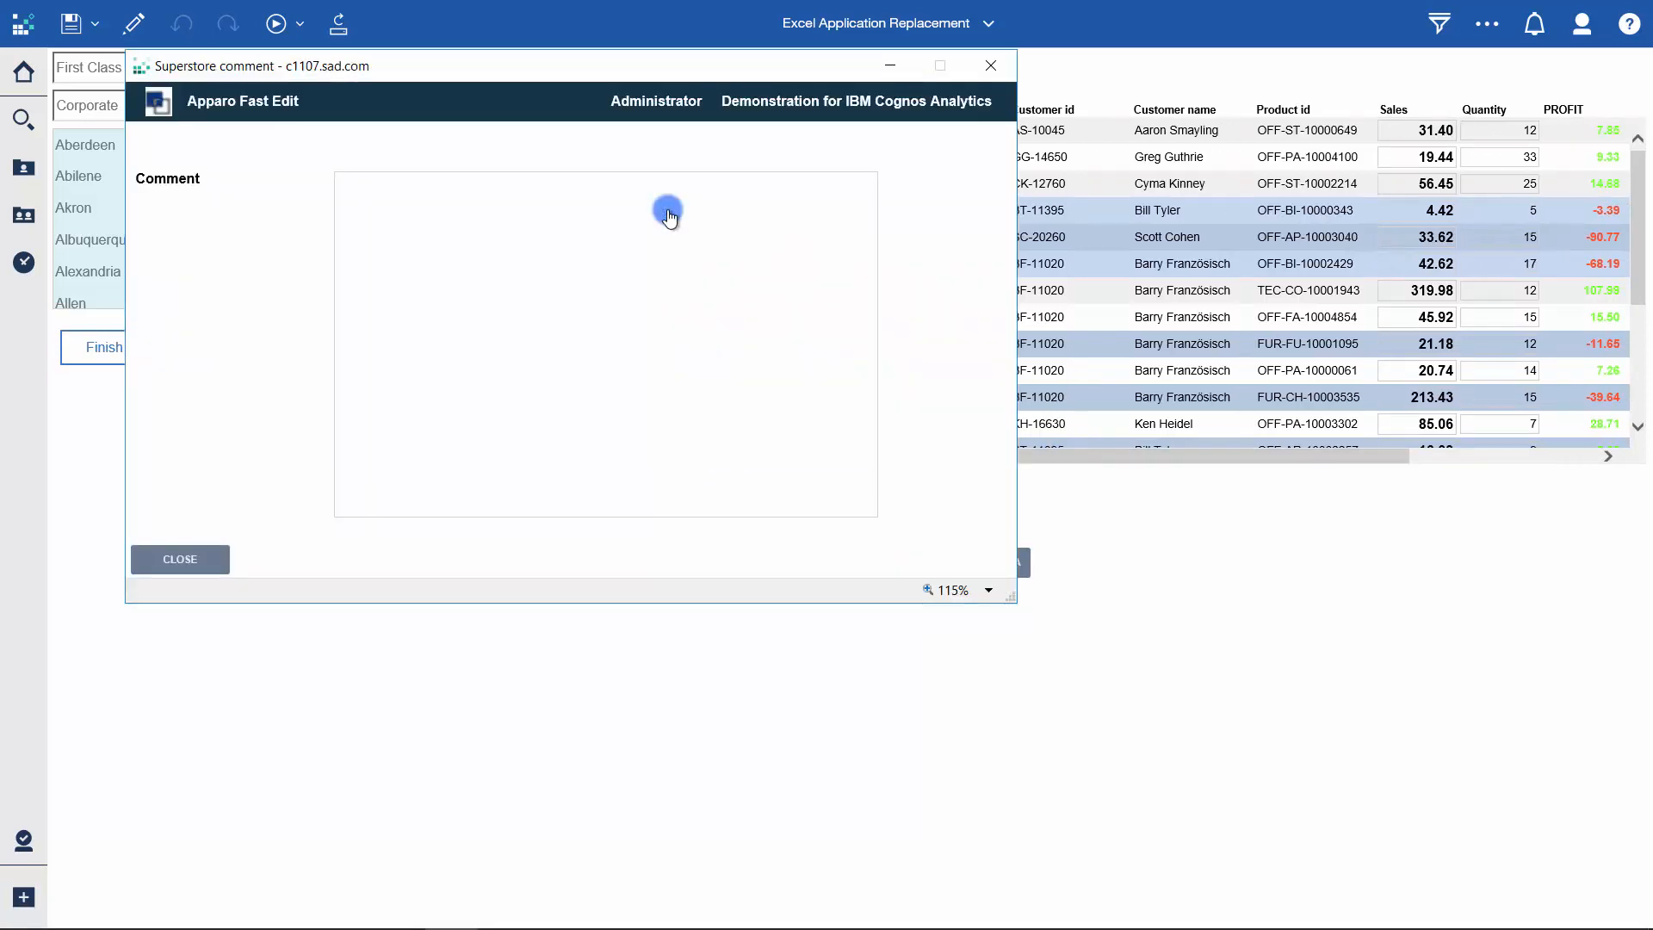
left_click(986, 65)
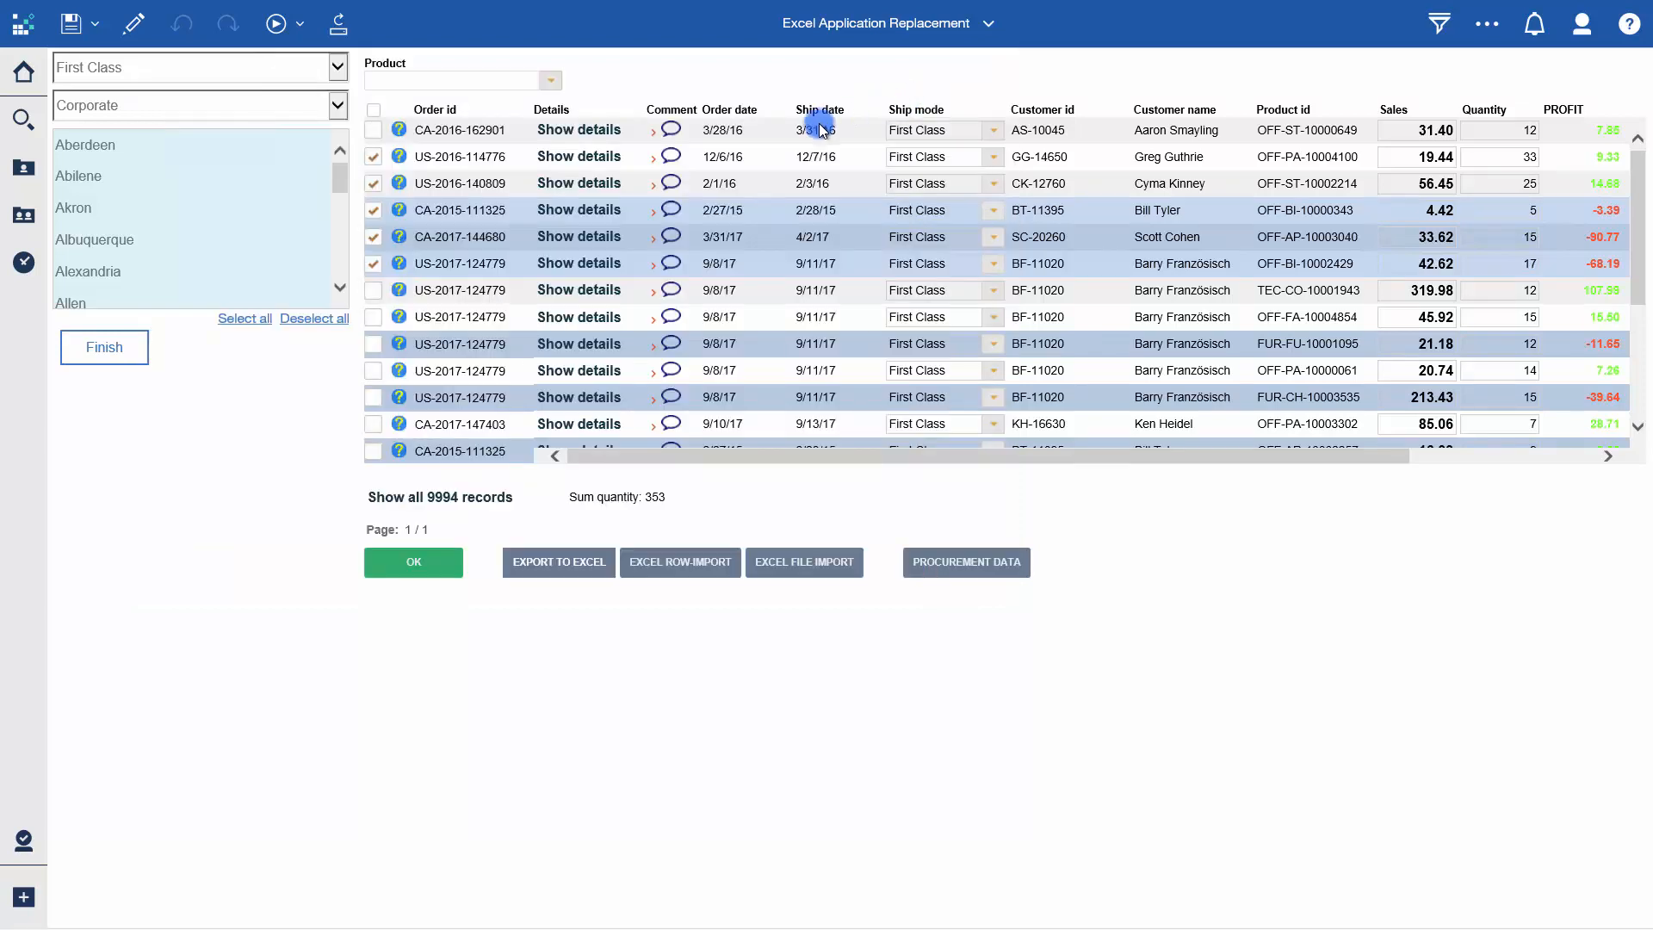
left_click(551, 241)
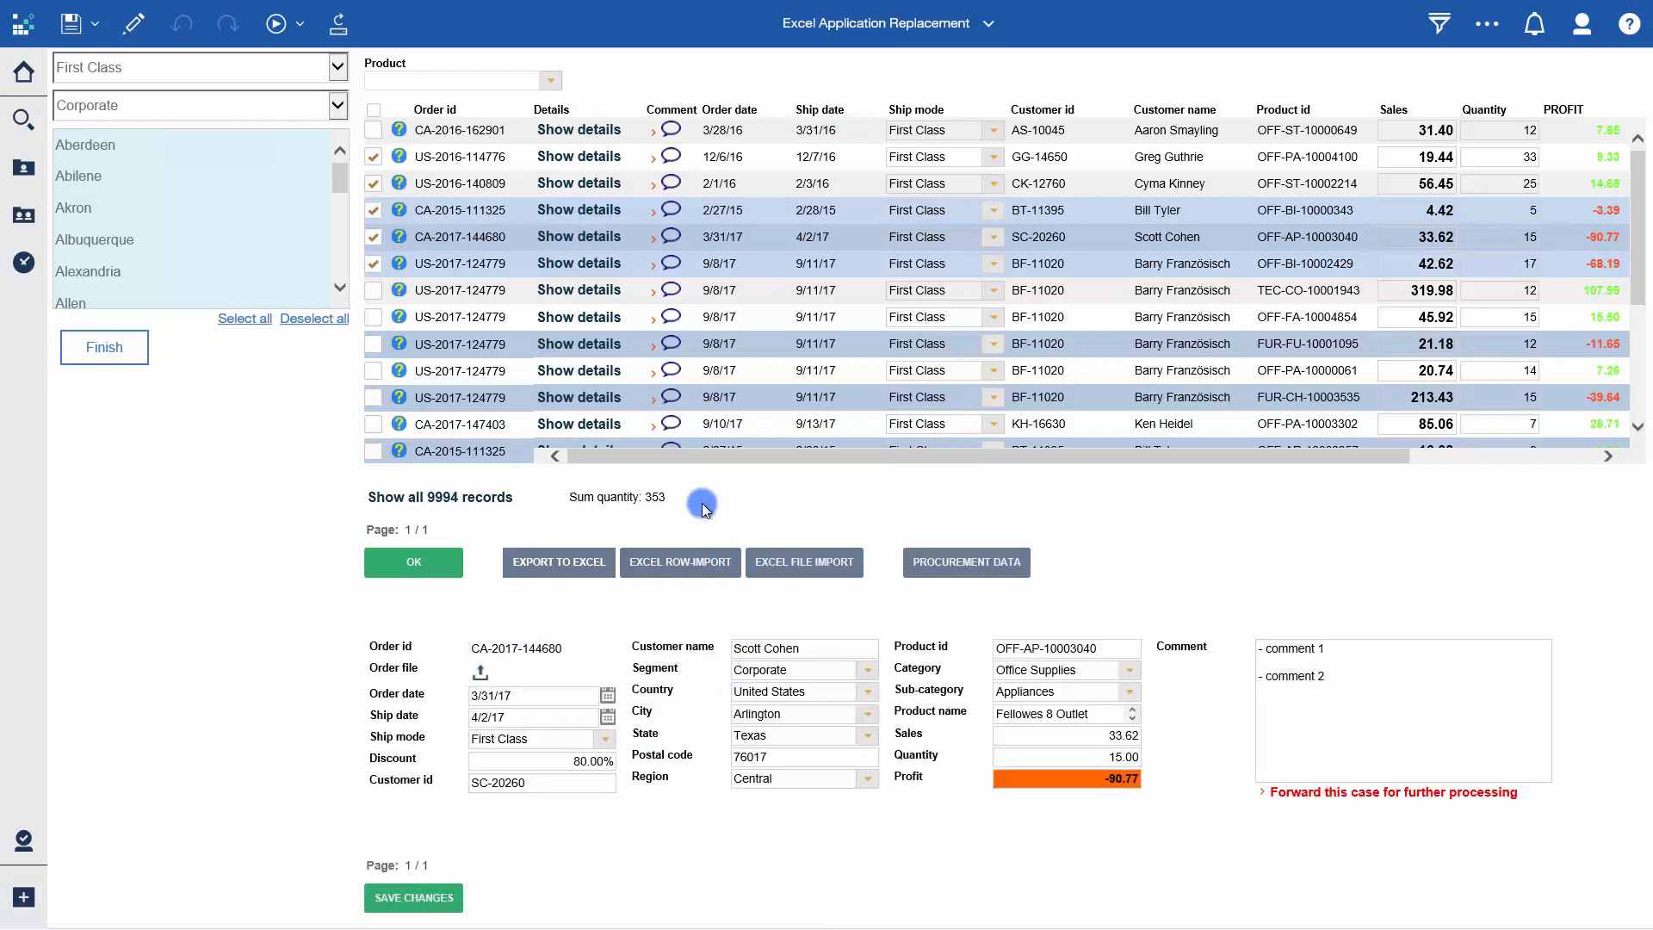
Show all records and filter them by region East, state New York and city New York City.
left_click(458, 498)
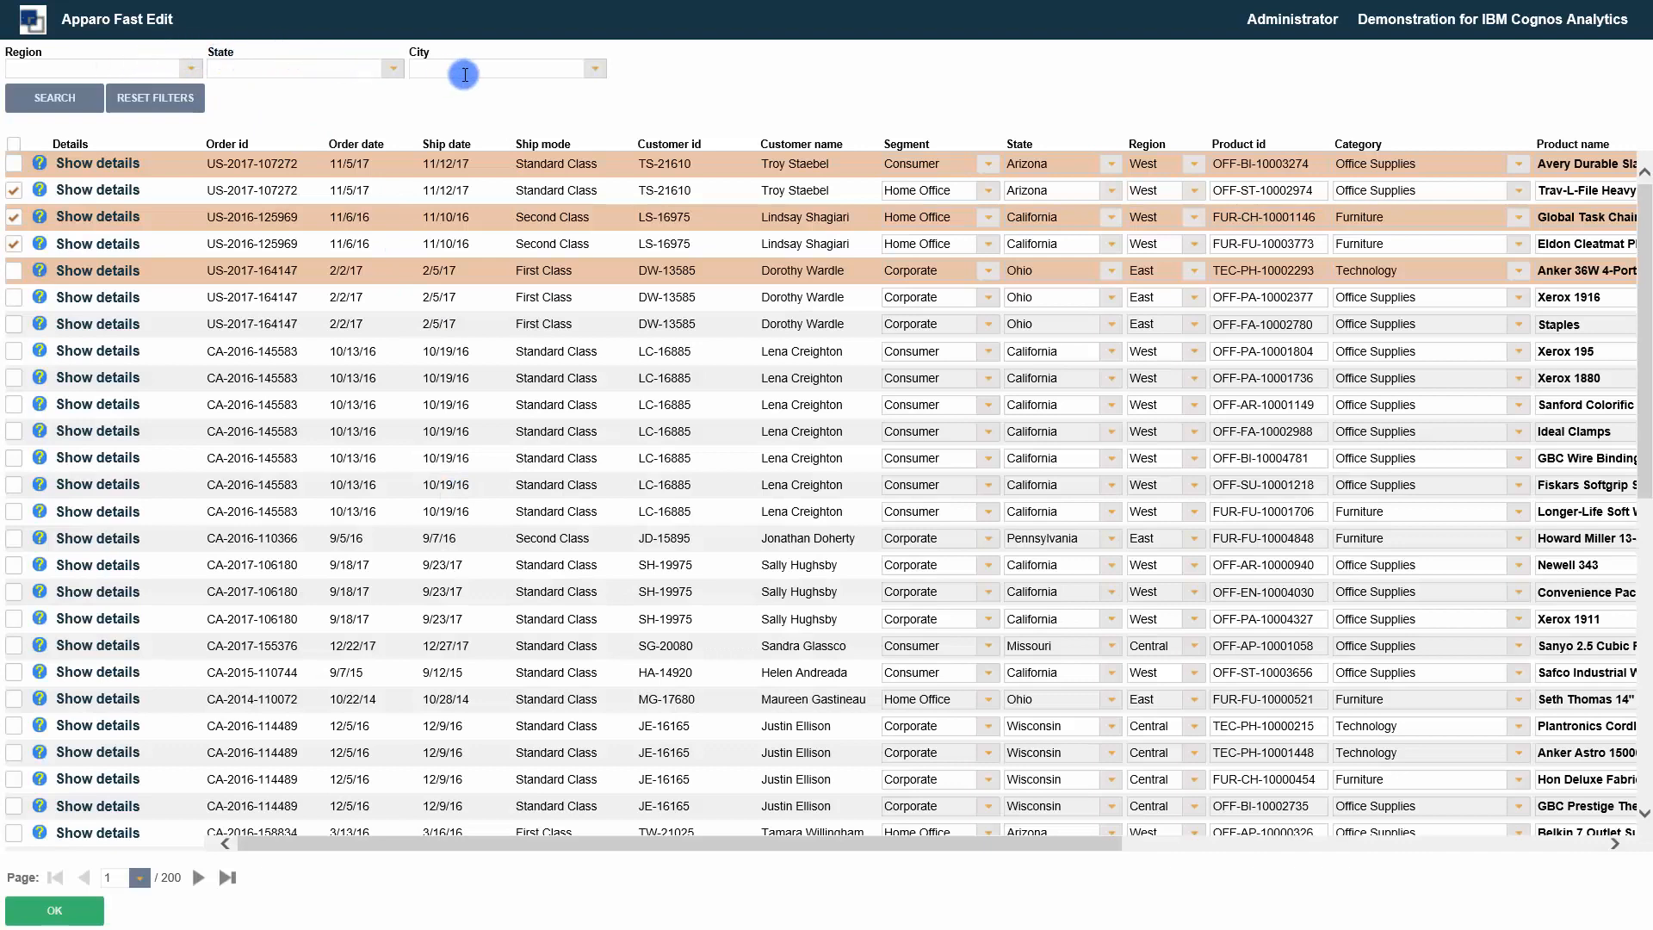
left_click(393, 69)
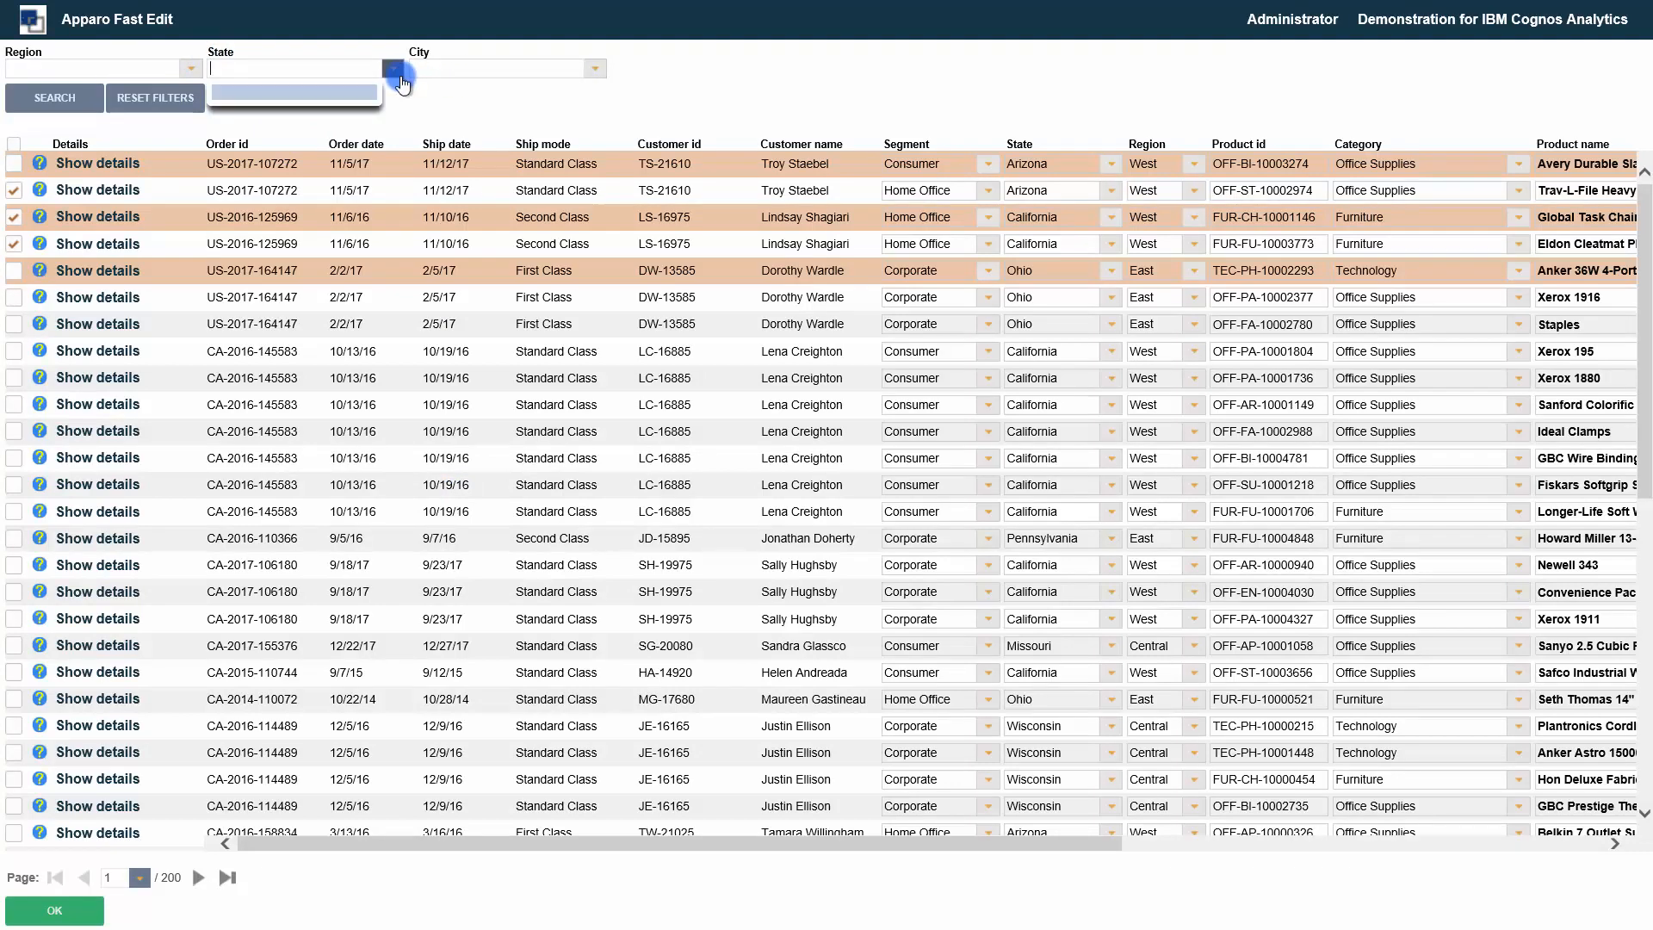
left_click(194, 74)
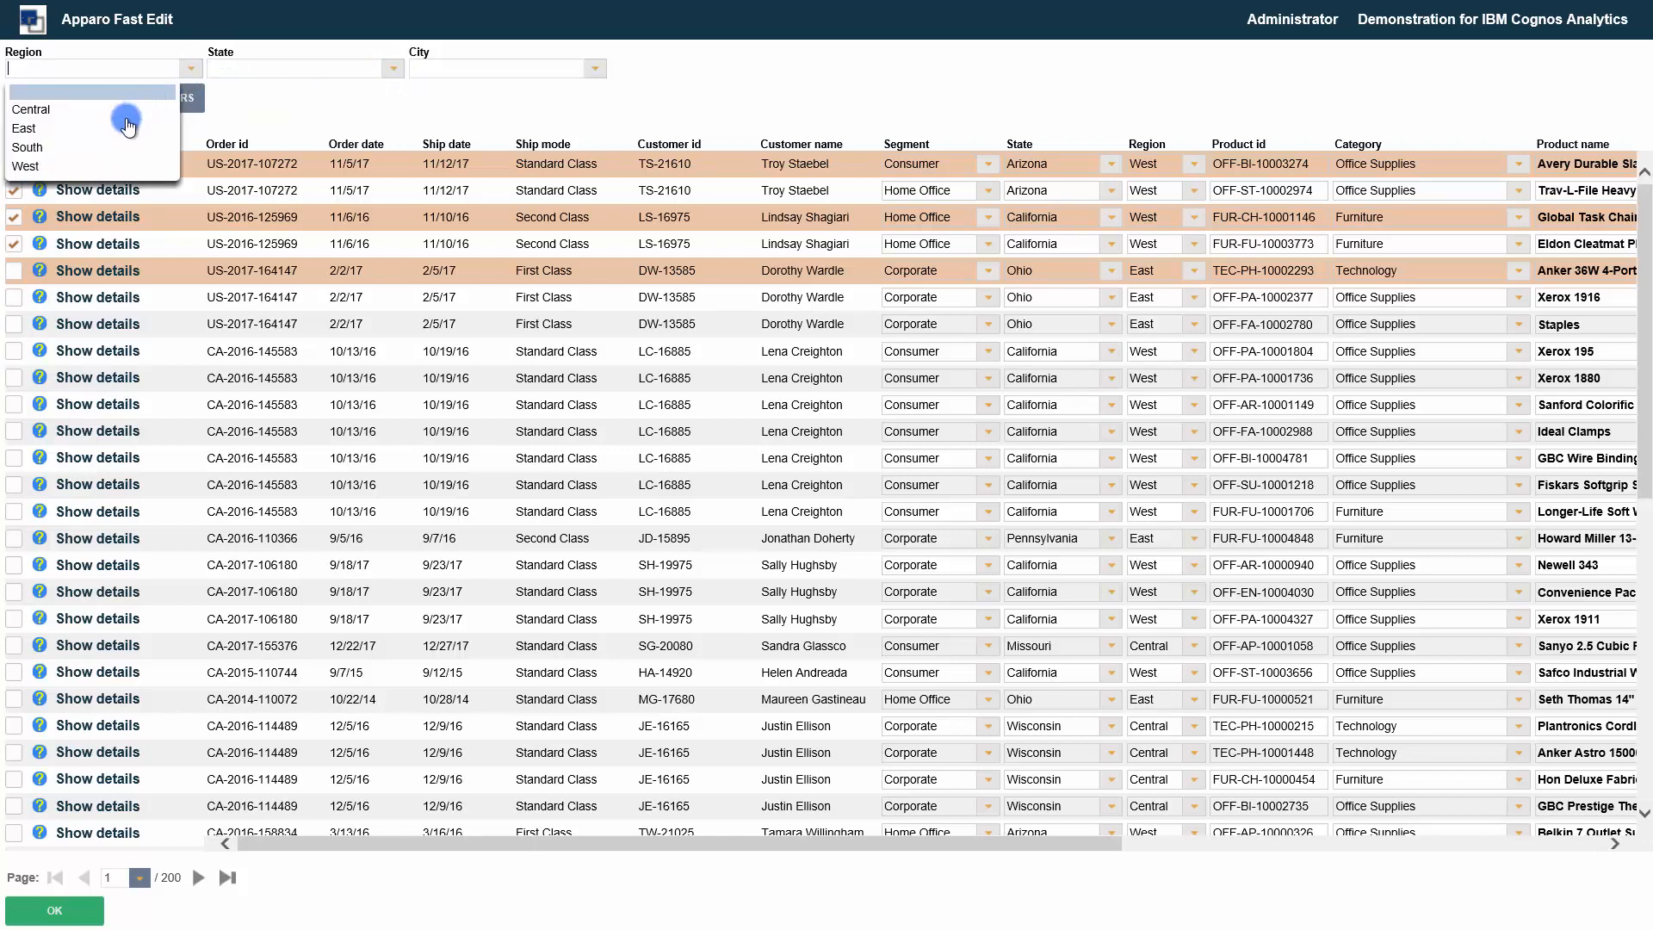
left_click(118, 130)
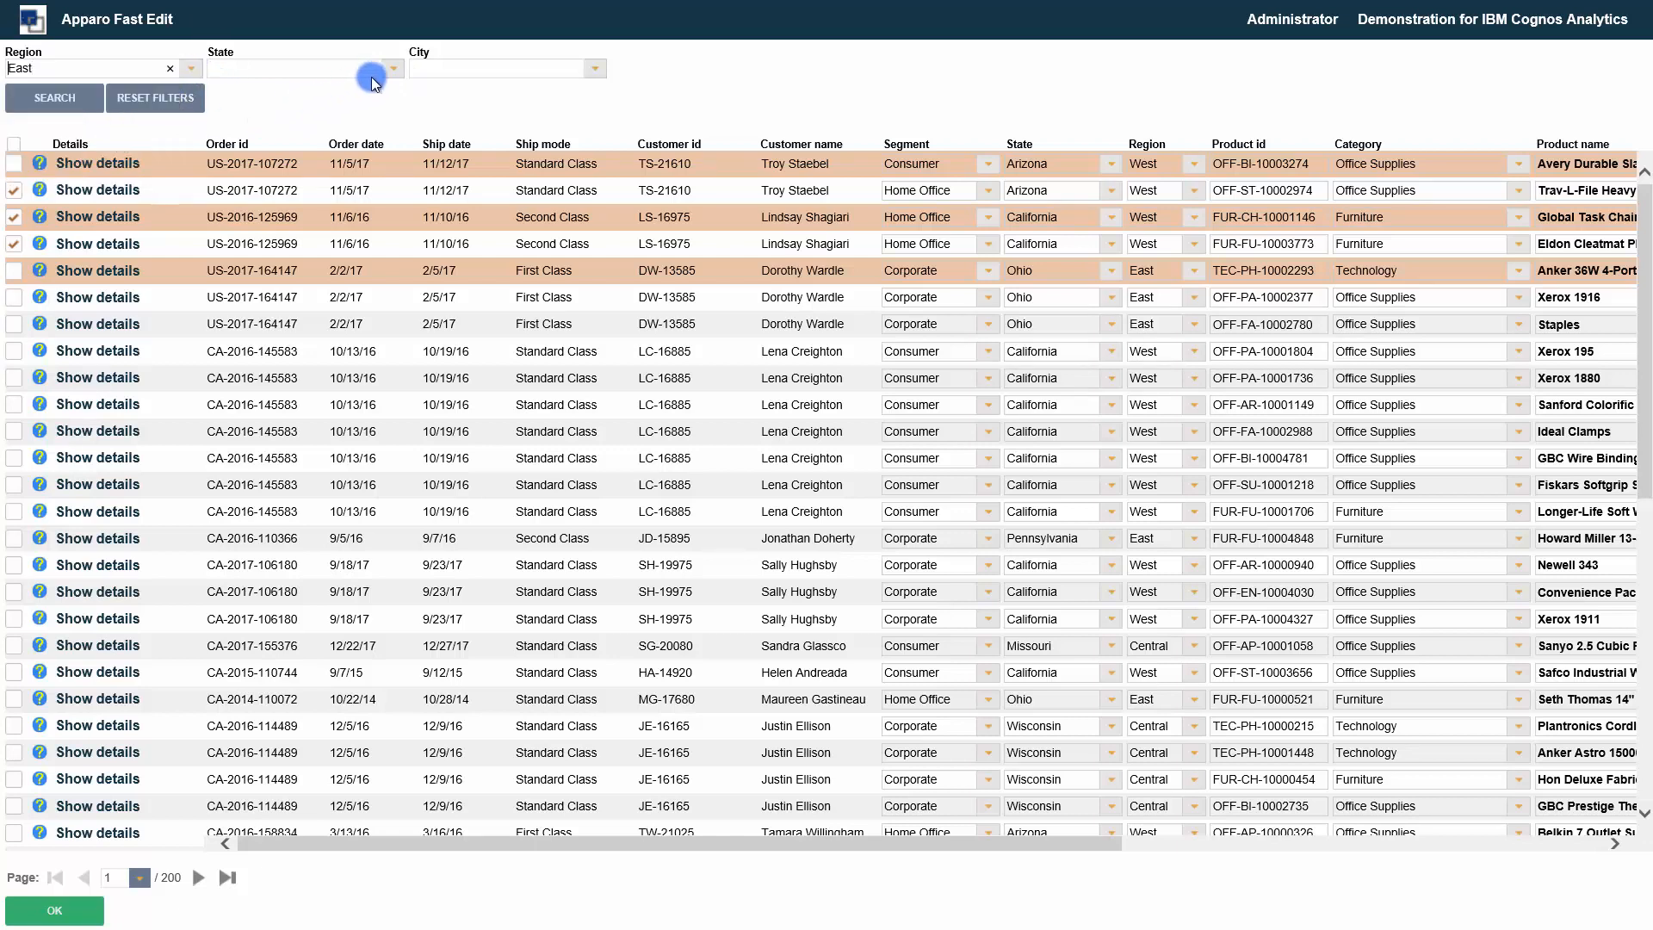
left_click(390, 76)
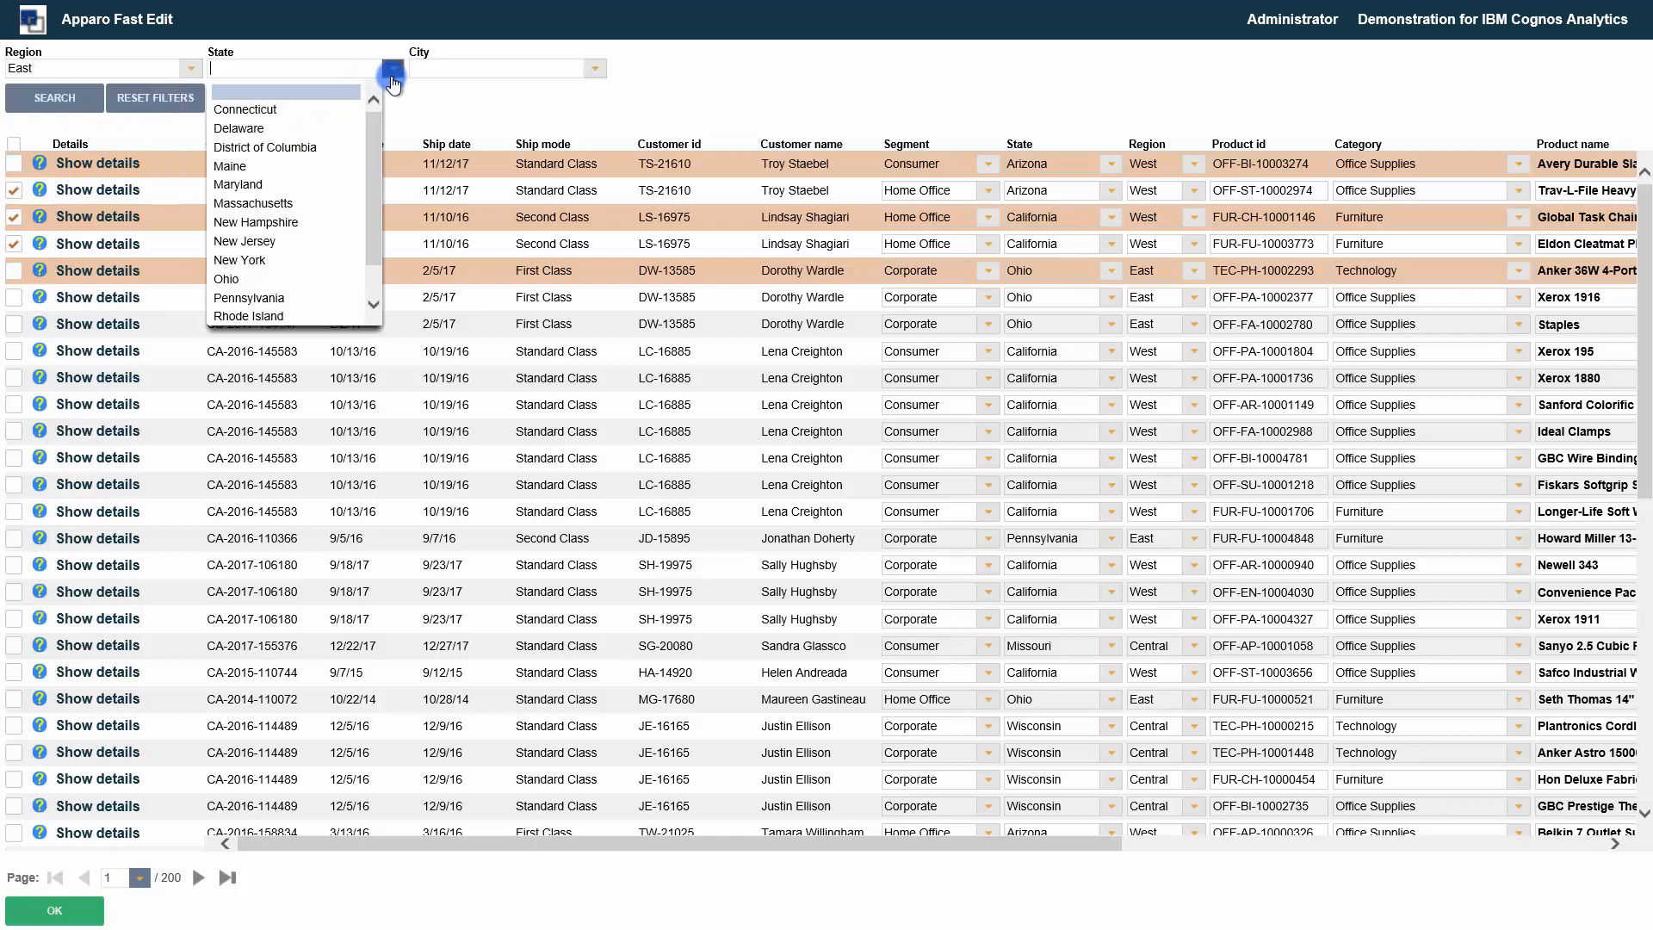
left_click(273, 260)
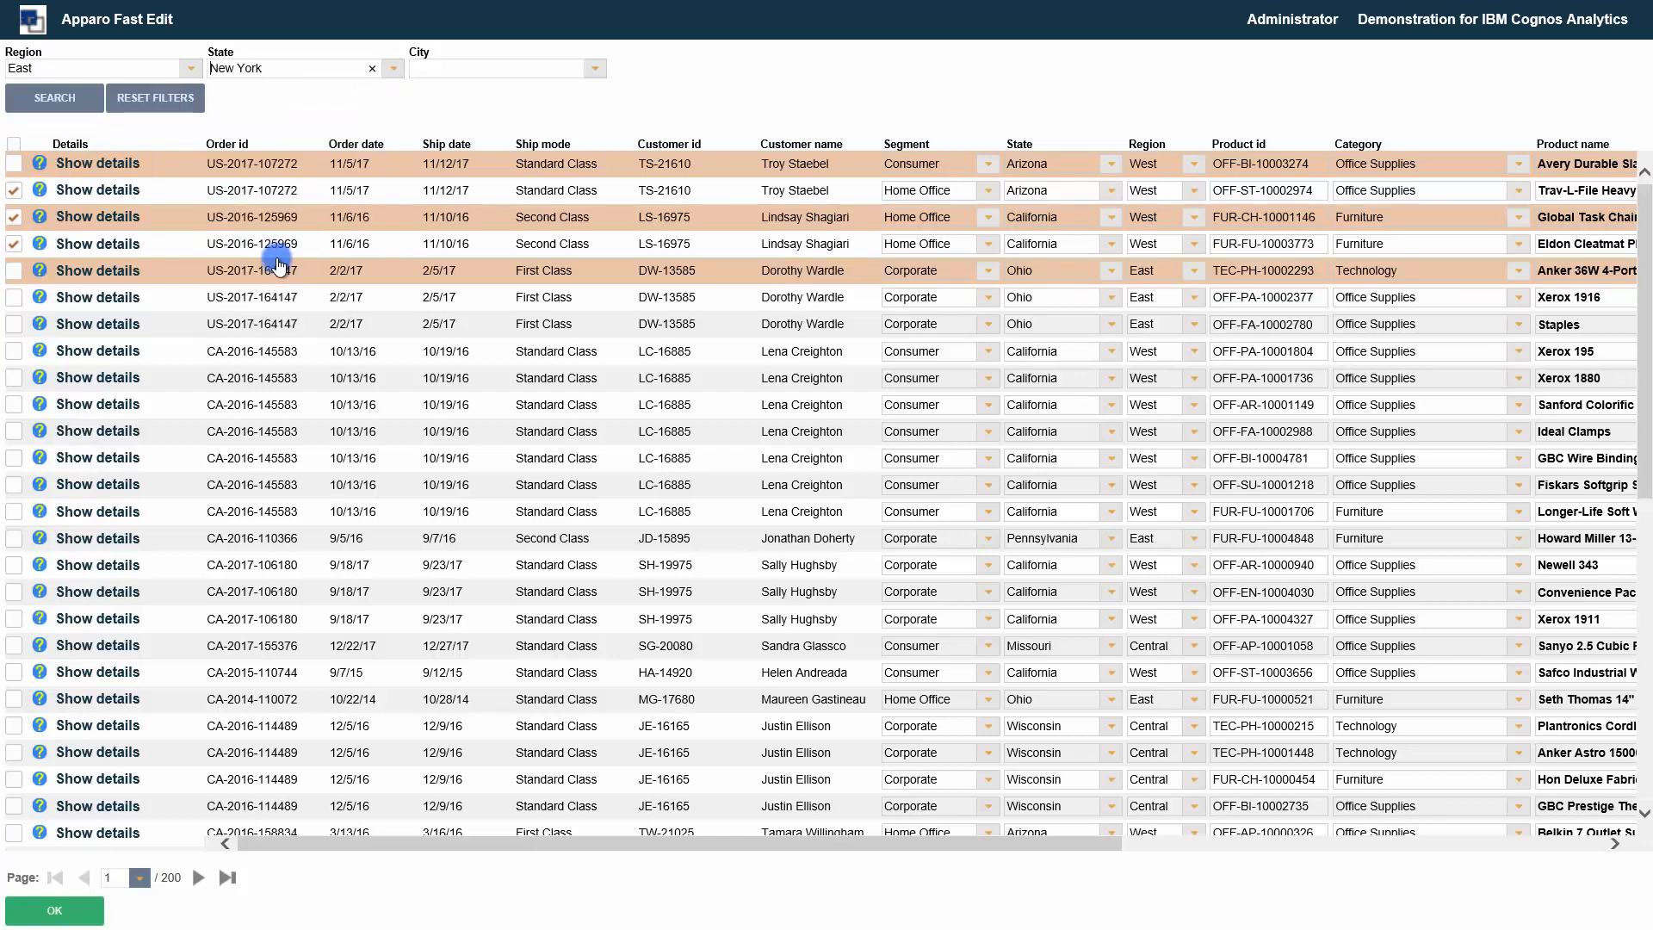
left_click(592, 74)
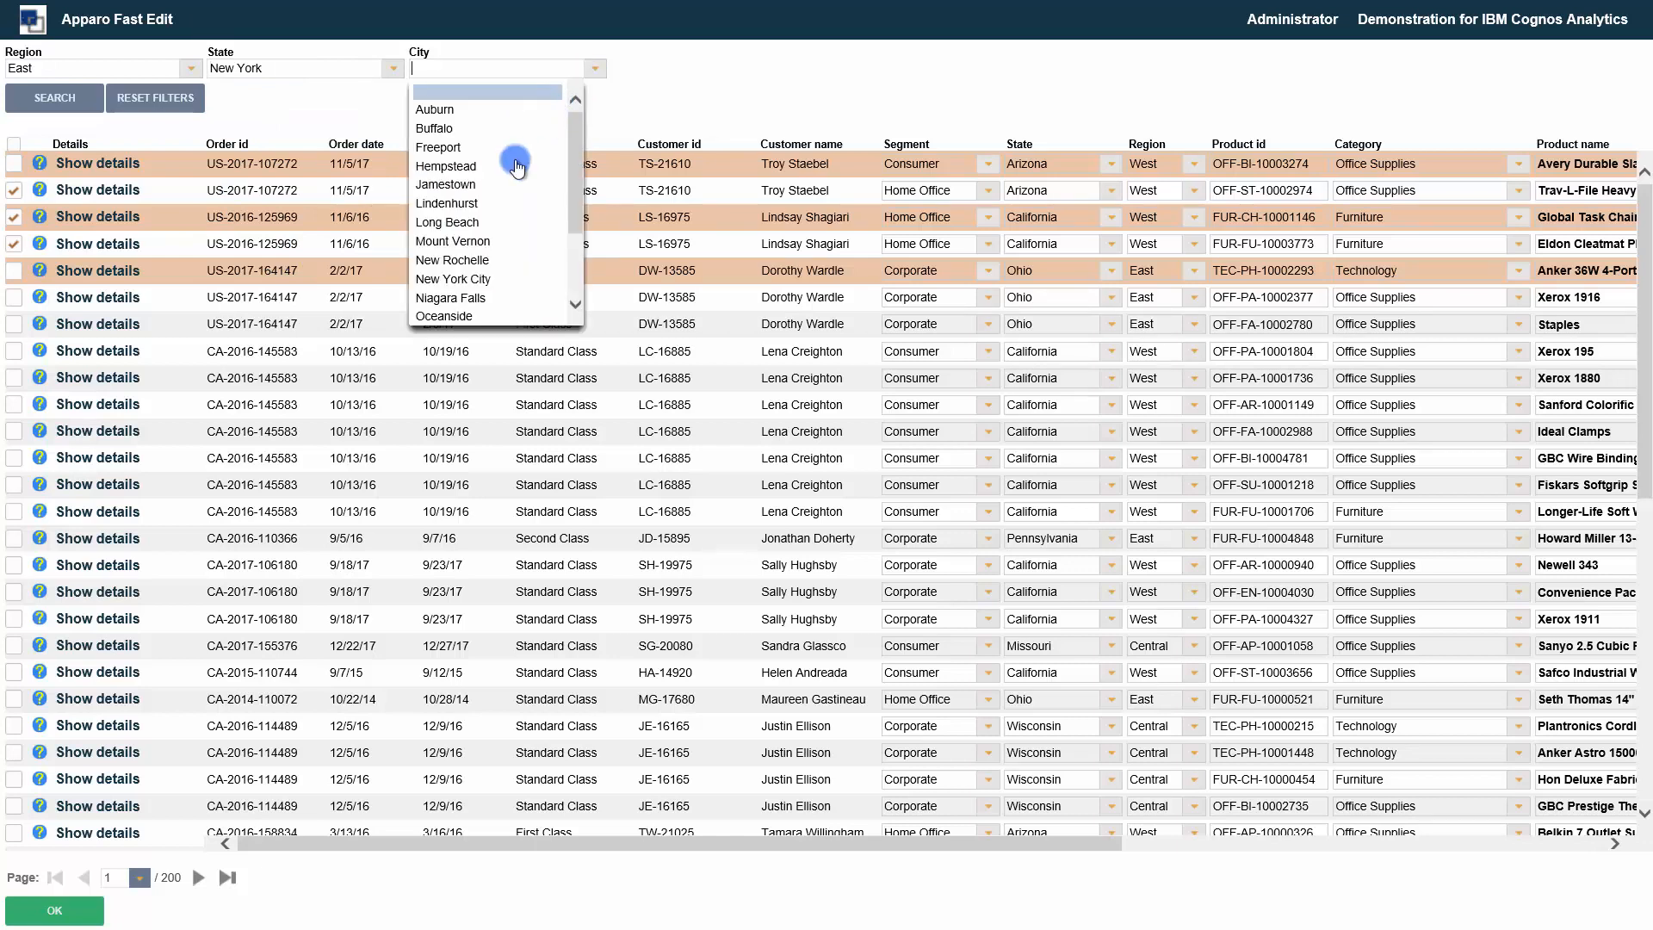
left_click(462, 280)
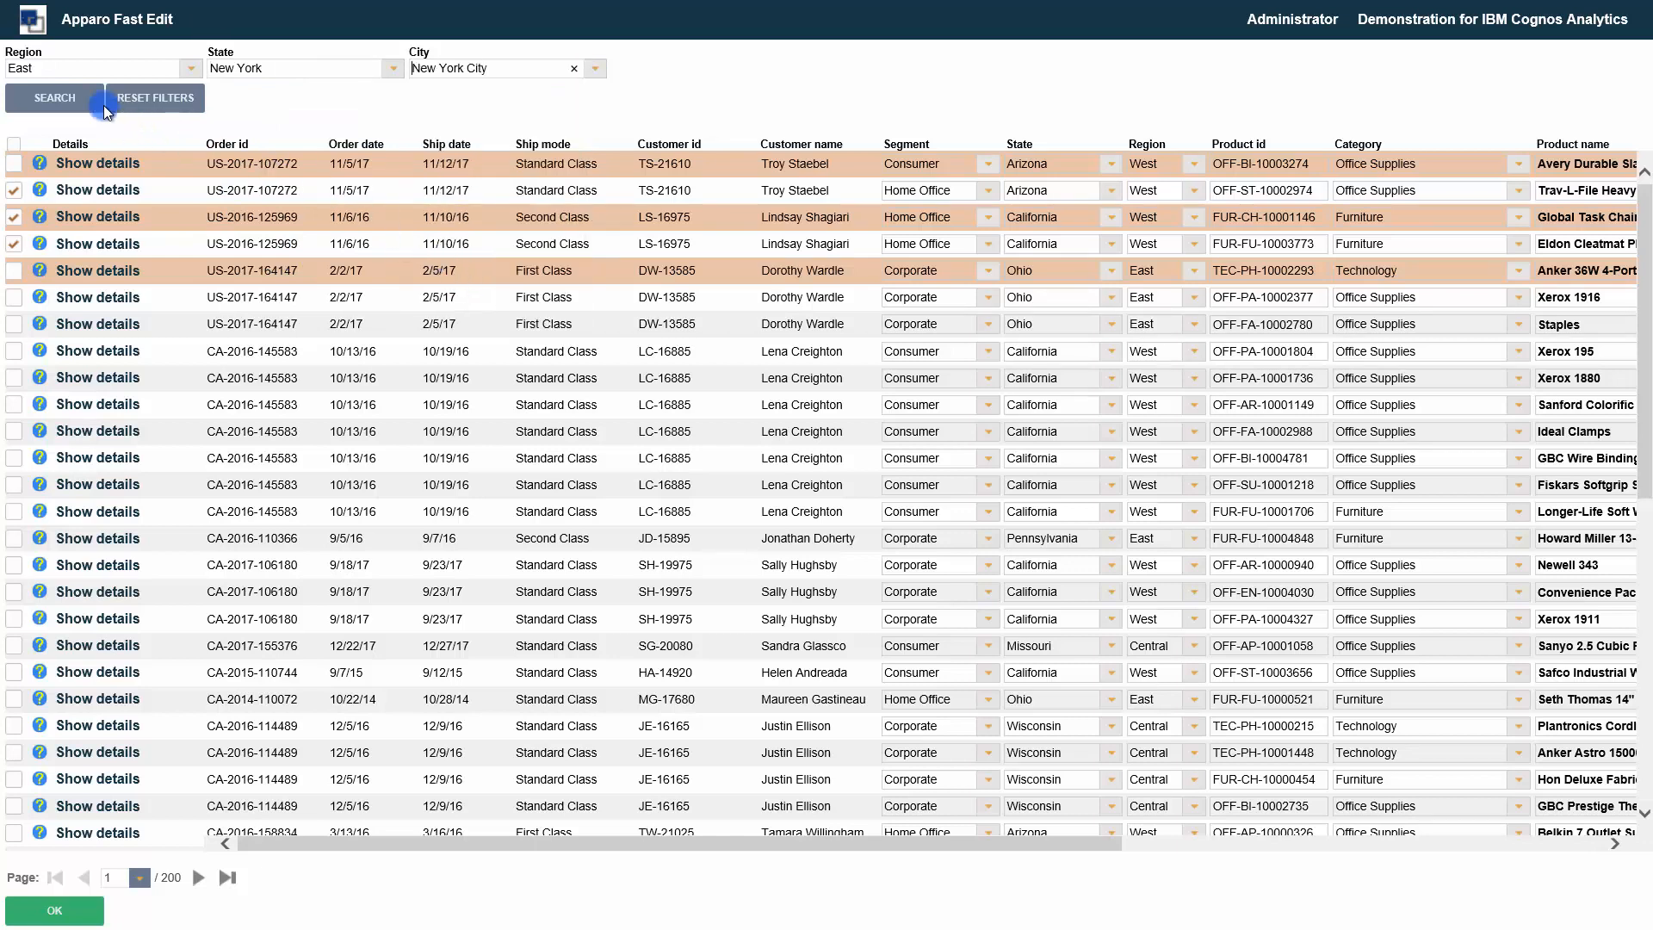
left_click(58, 105)
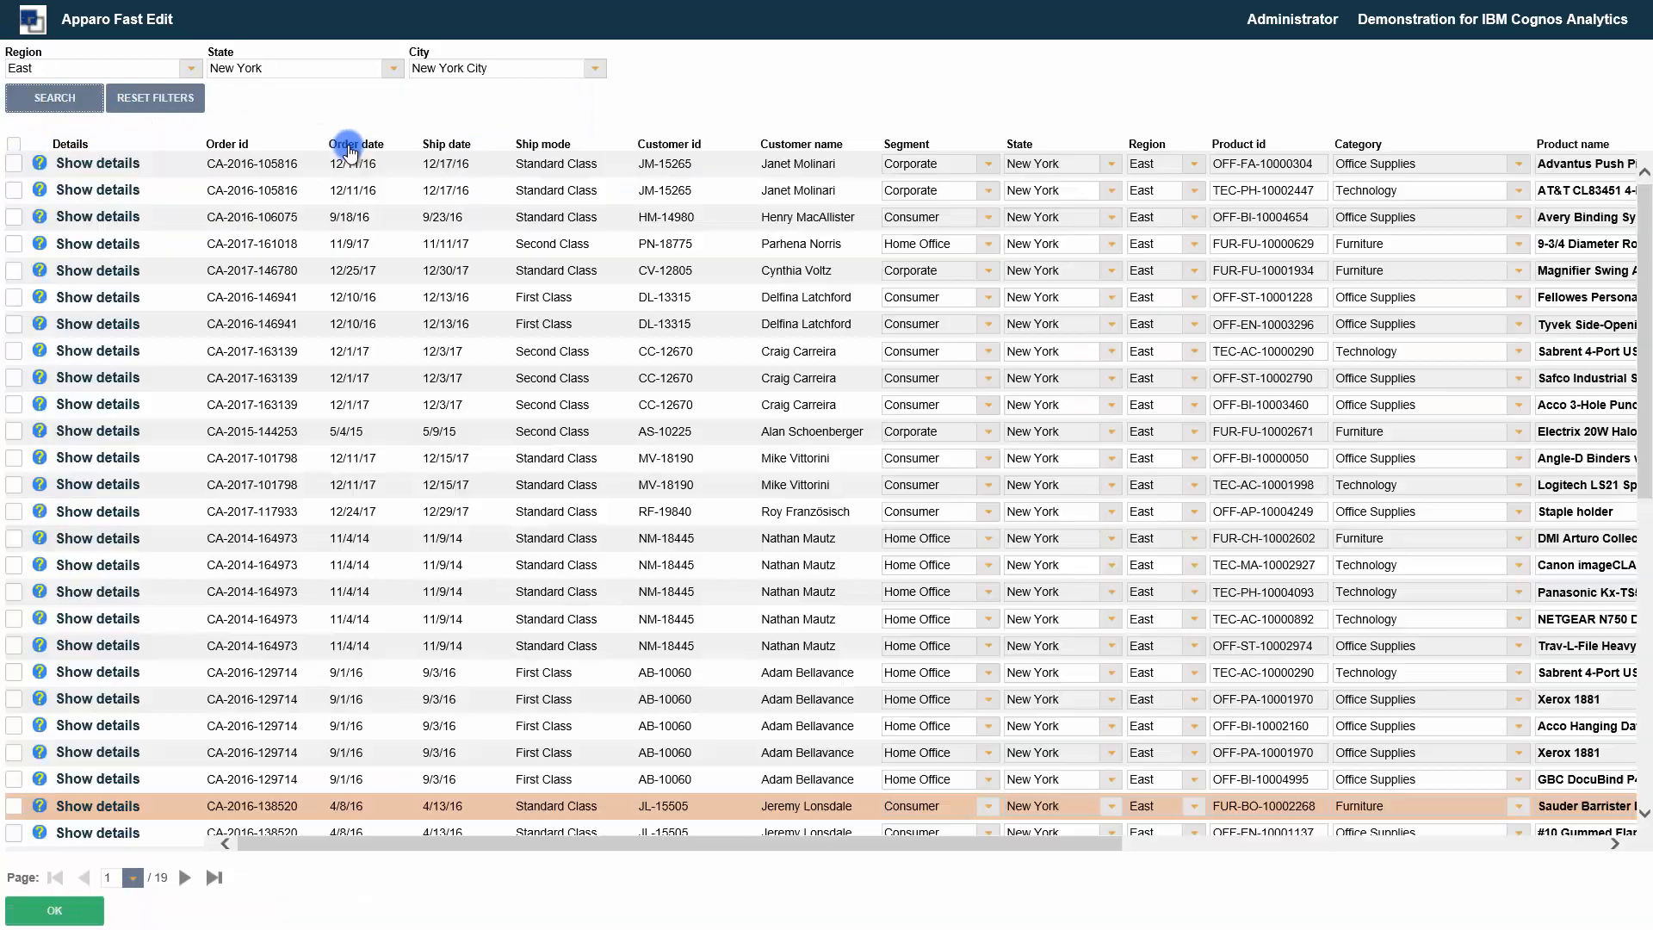
left_click_drag(411, 840, 1118, 877)
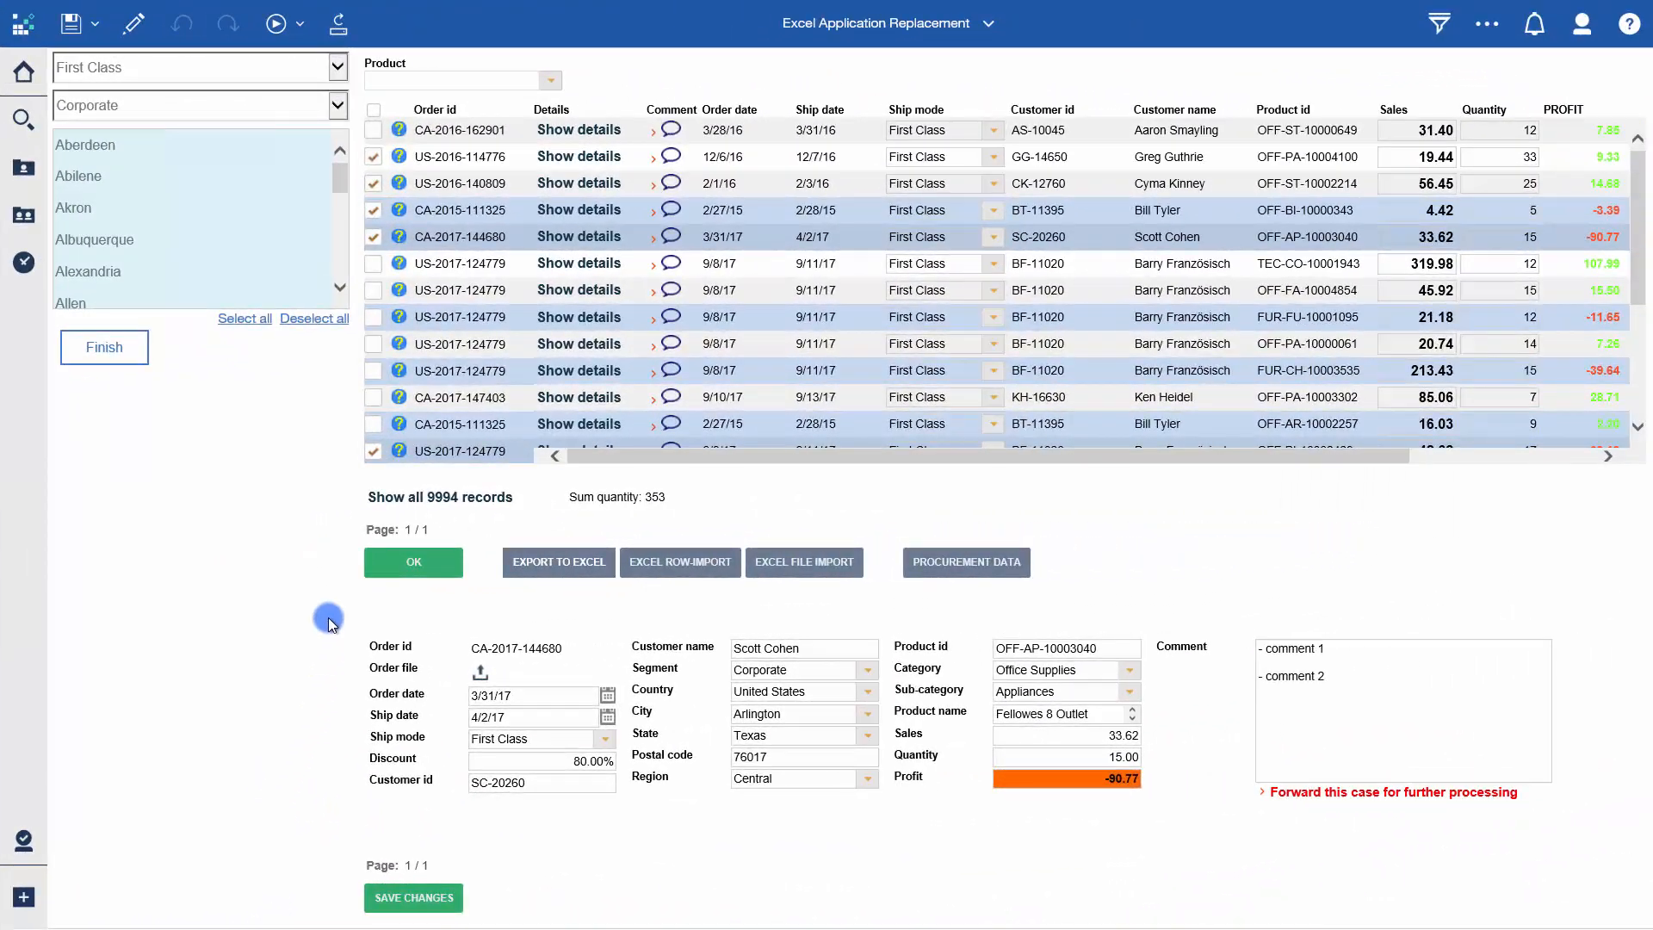
Attach Order_file.pdf as the order file in the details of the Global Armless Task order, save the changes and try downloading the file.
left_click(591, 132)
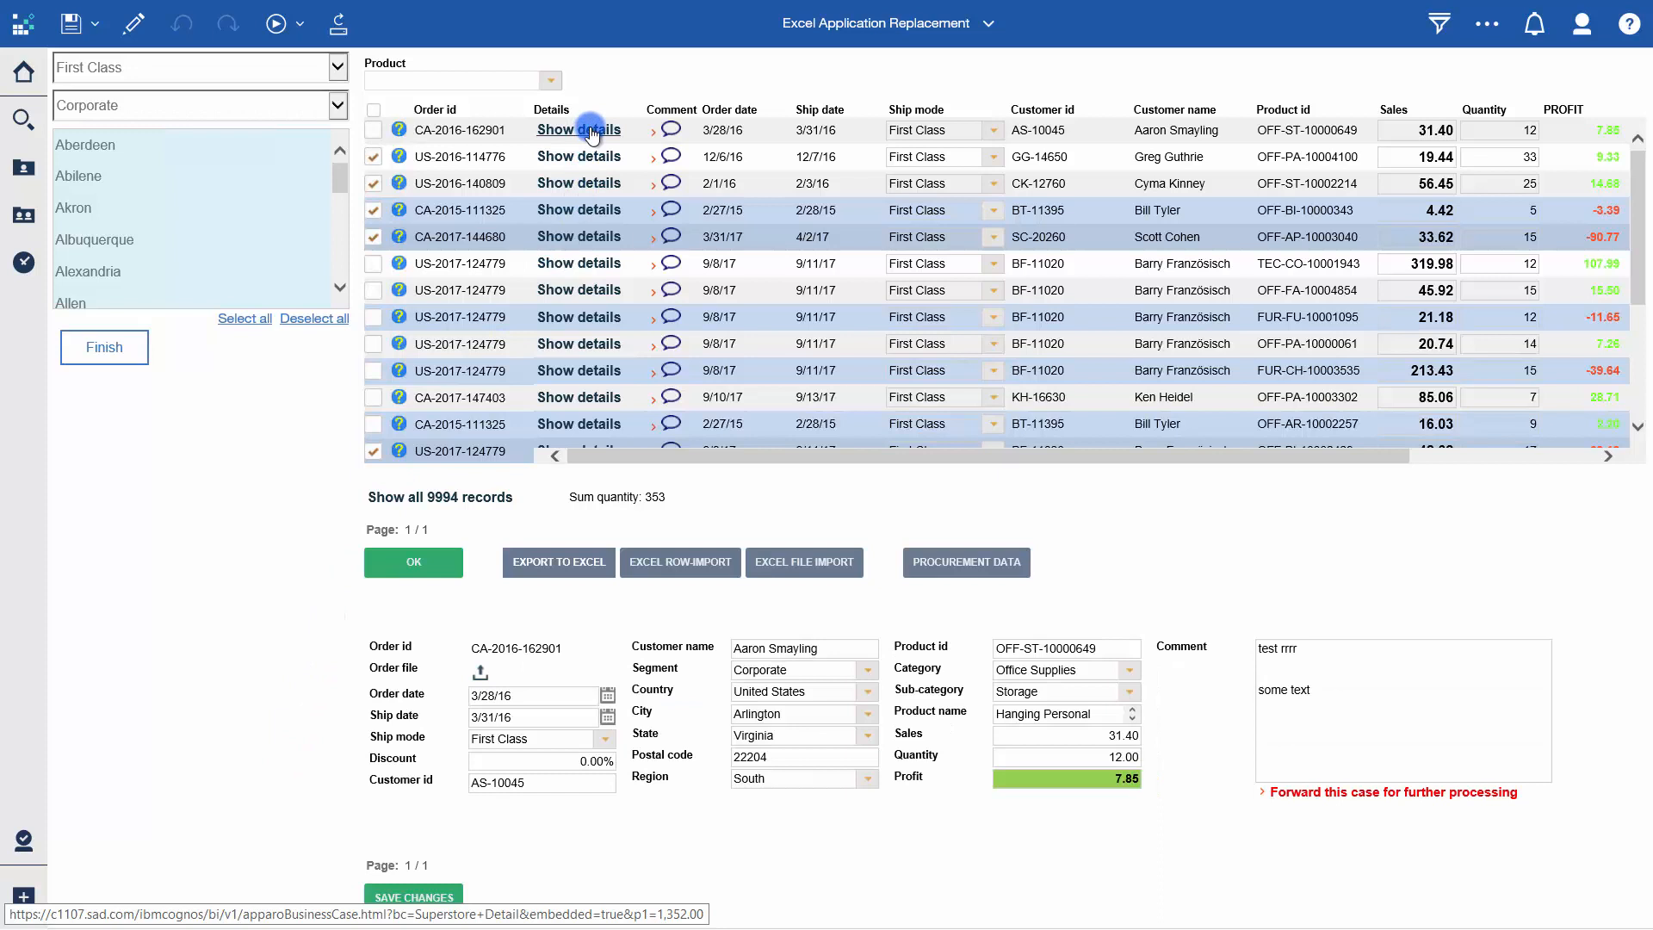
left_click(555, 375)
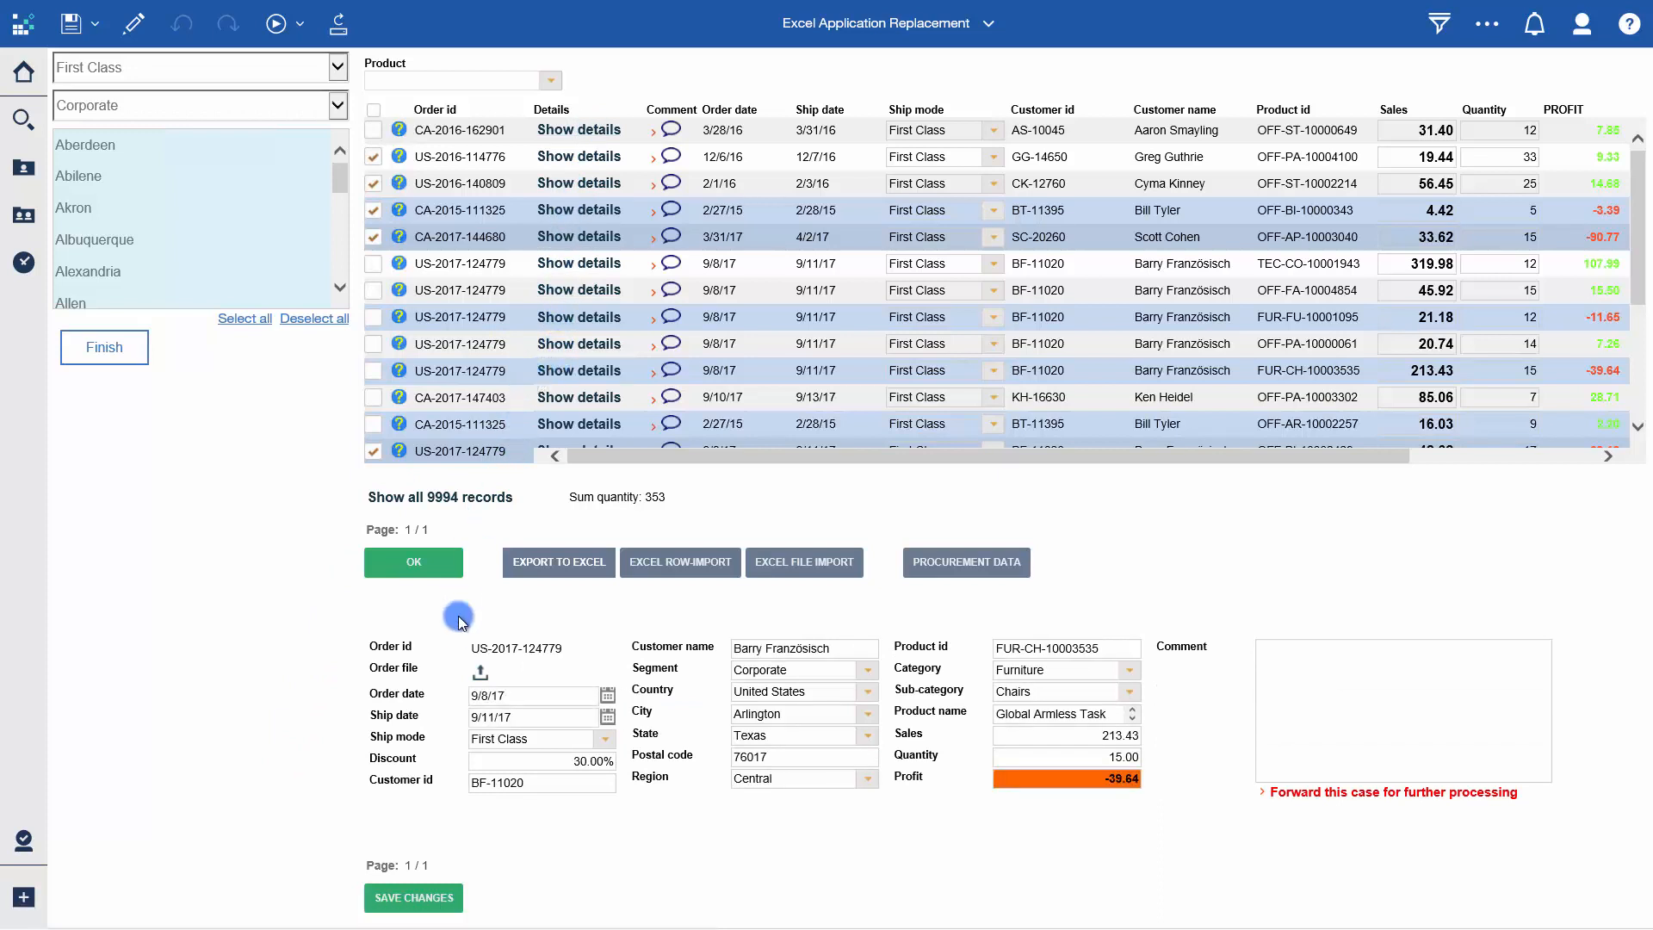
left_click(474, 668)
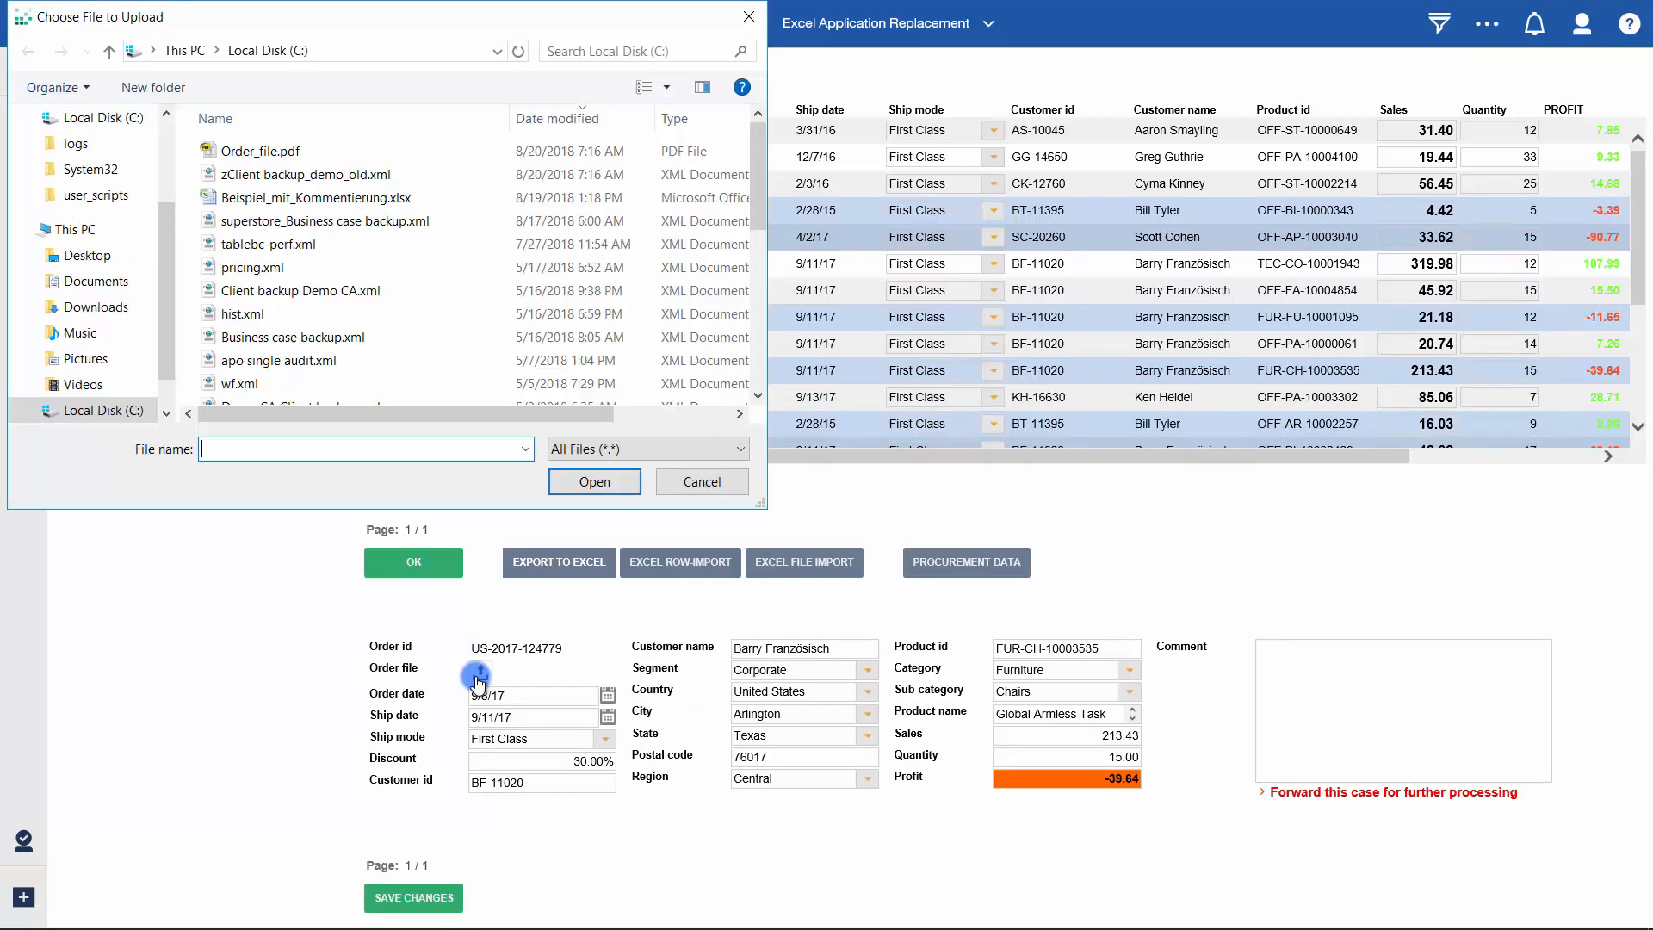
left_click(258, 150)
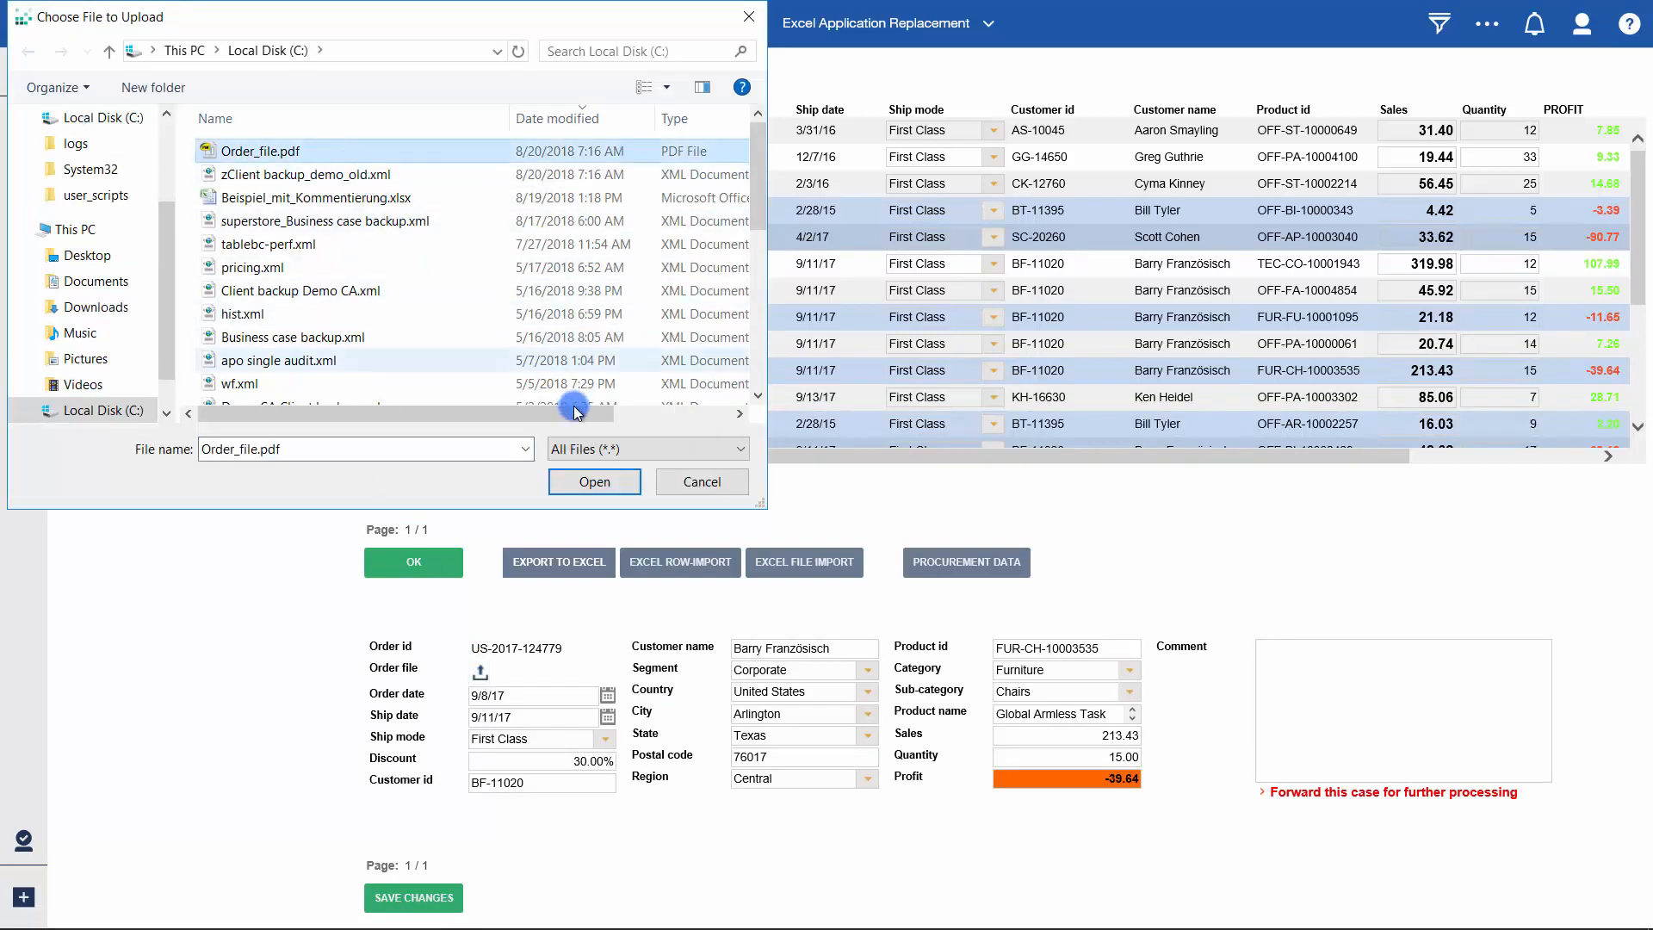
left_click(571, 483)
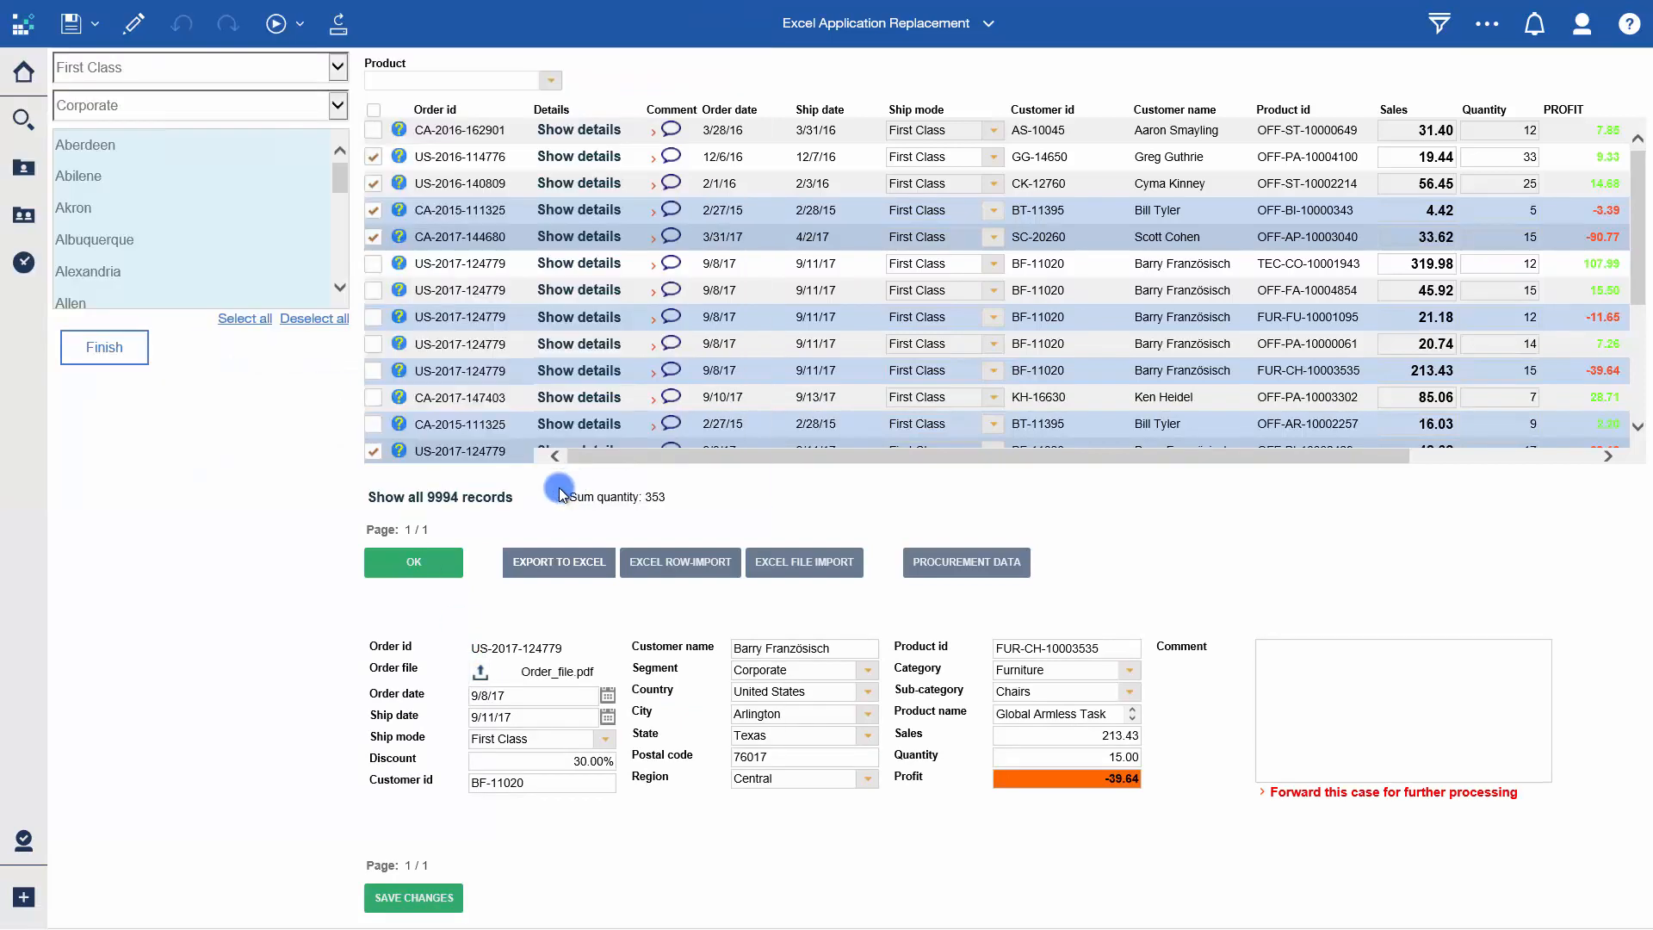
left_click(408, 895)
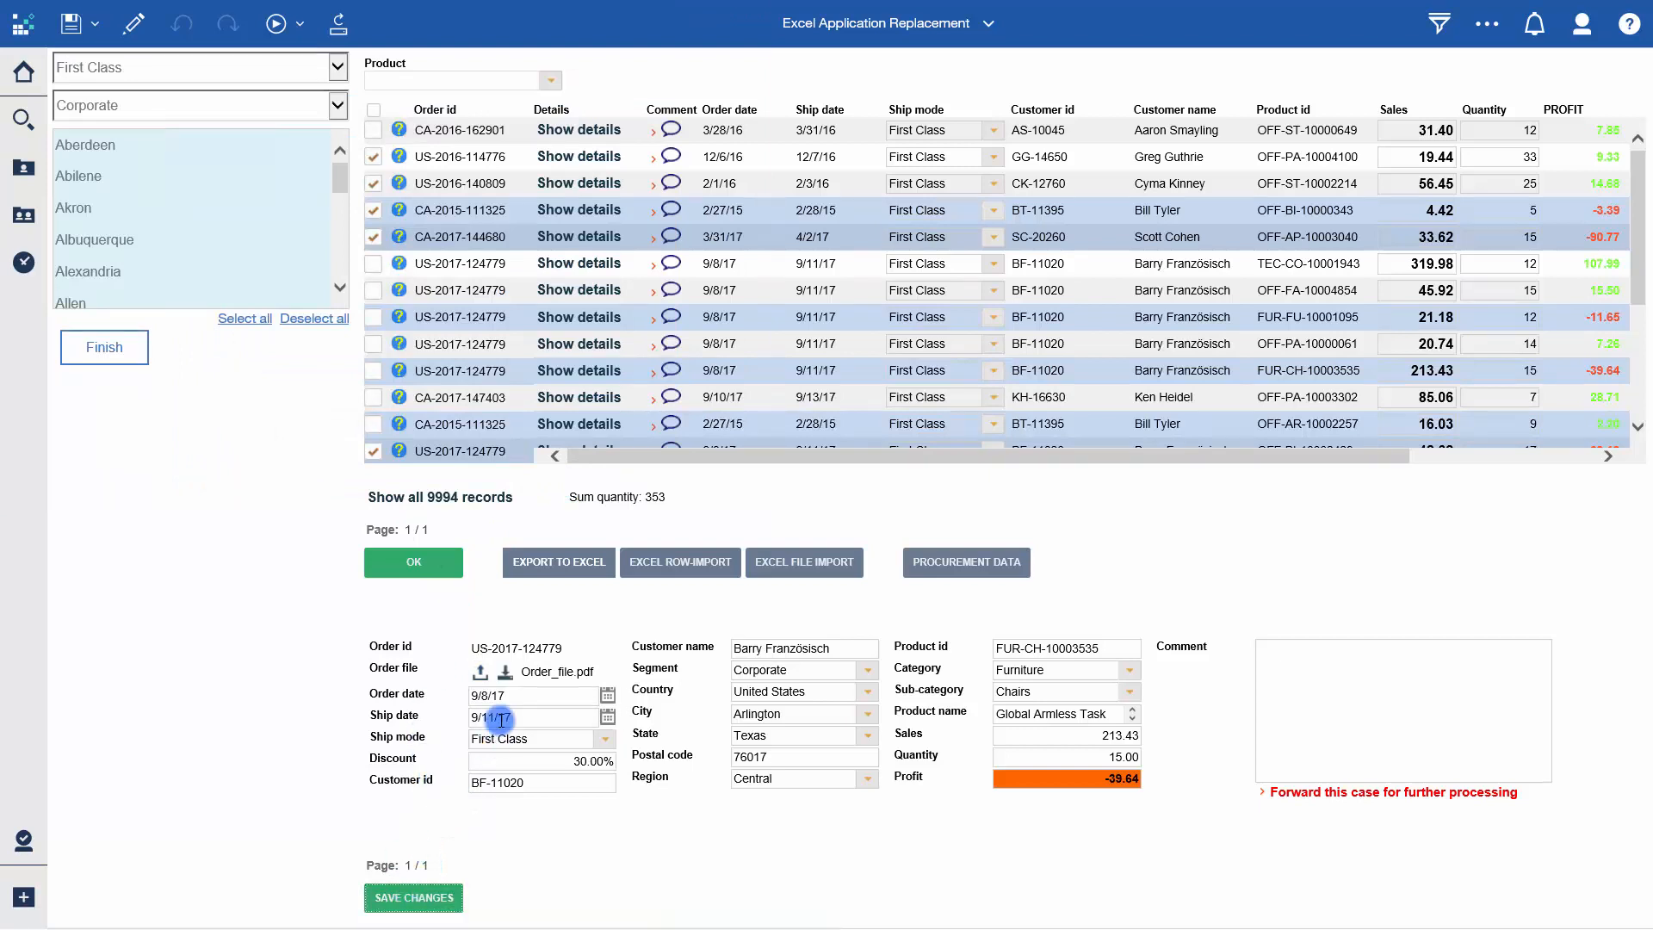
left_click(507, 673)
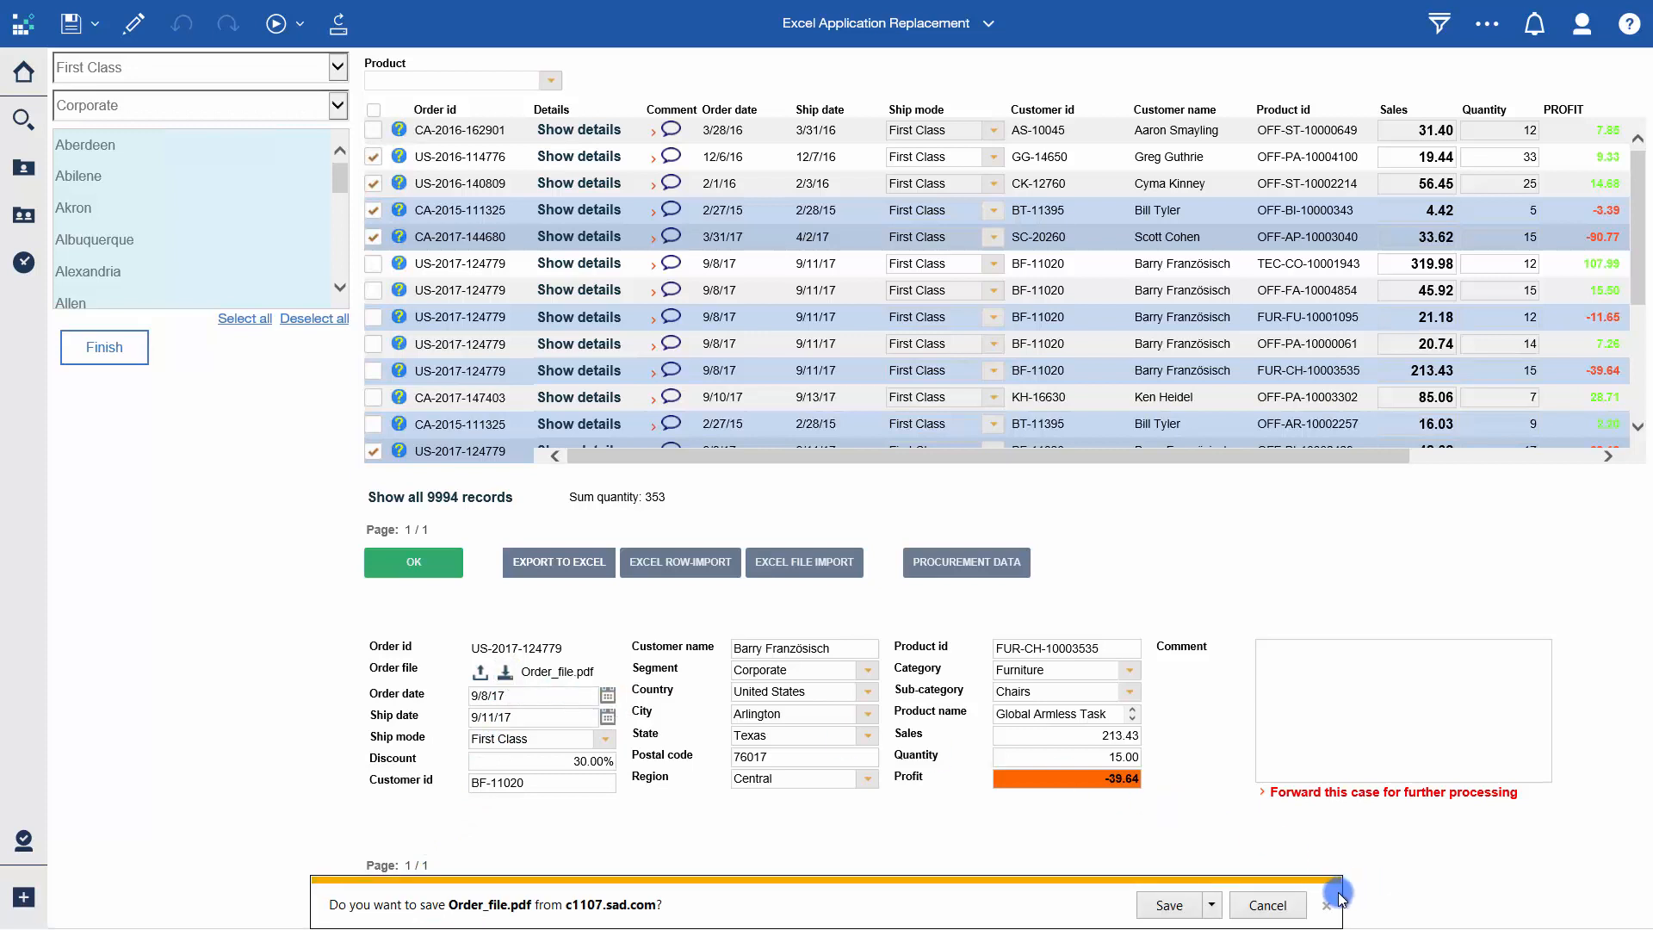
left_click(1256, 907)
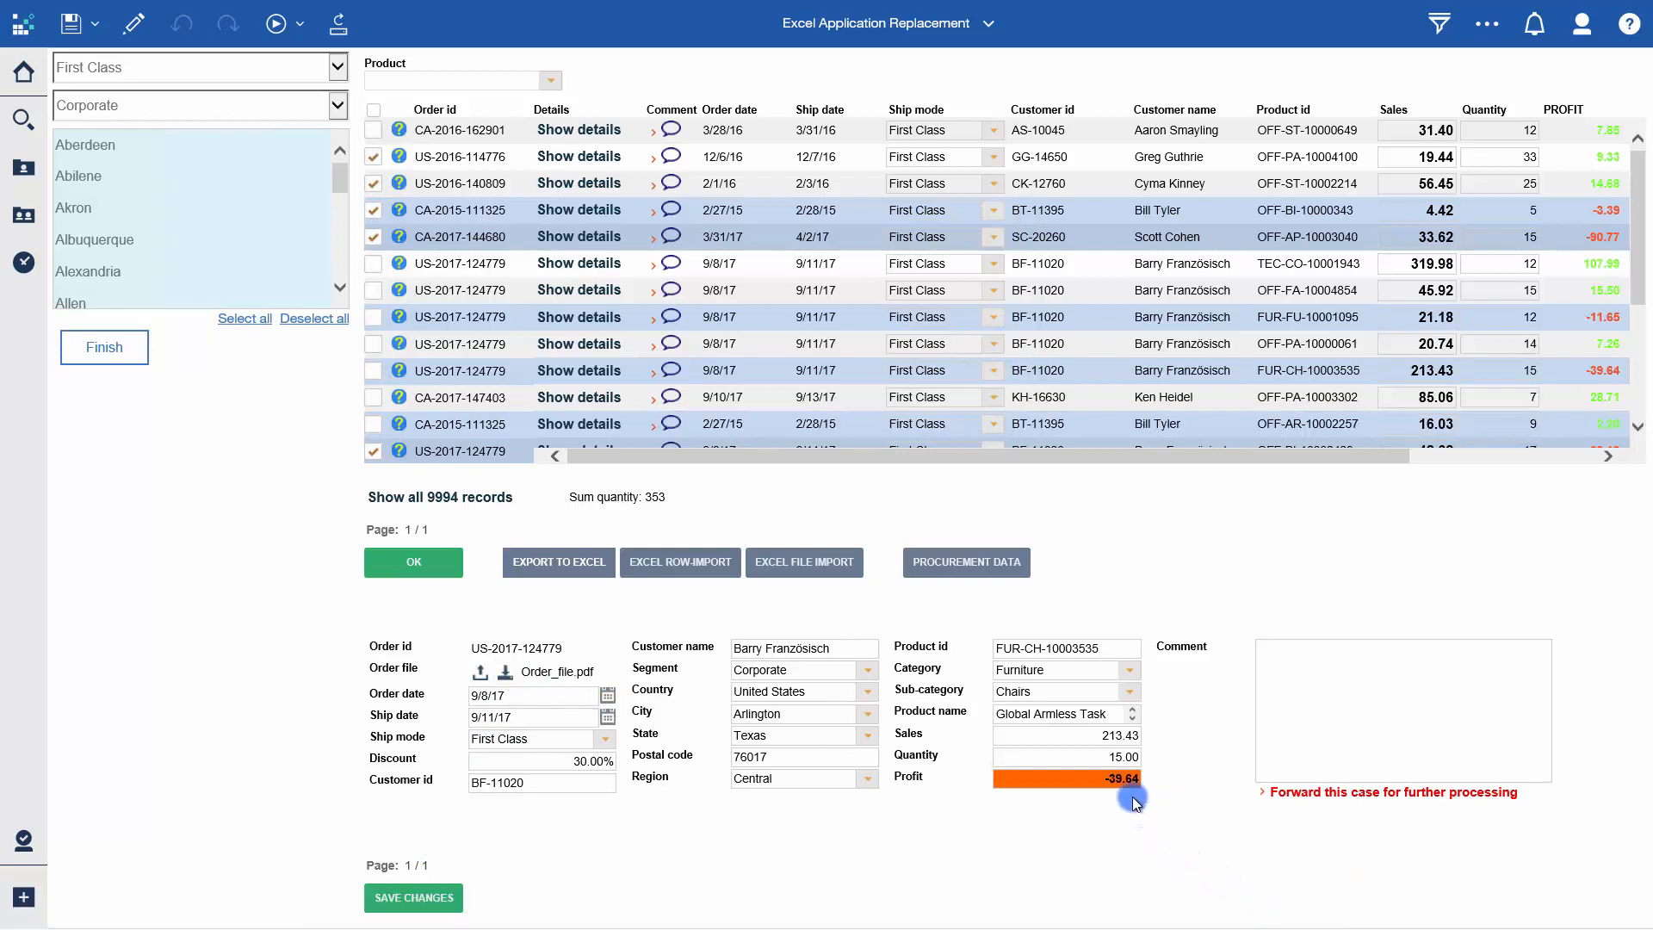
Forward the case for further processing and enter reason1 and reason2 as a bulleted list in its comment.
left_click(1372, 791)
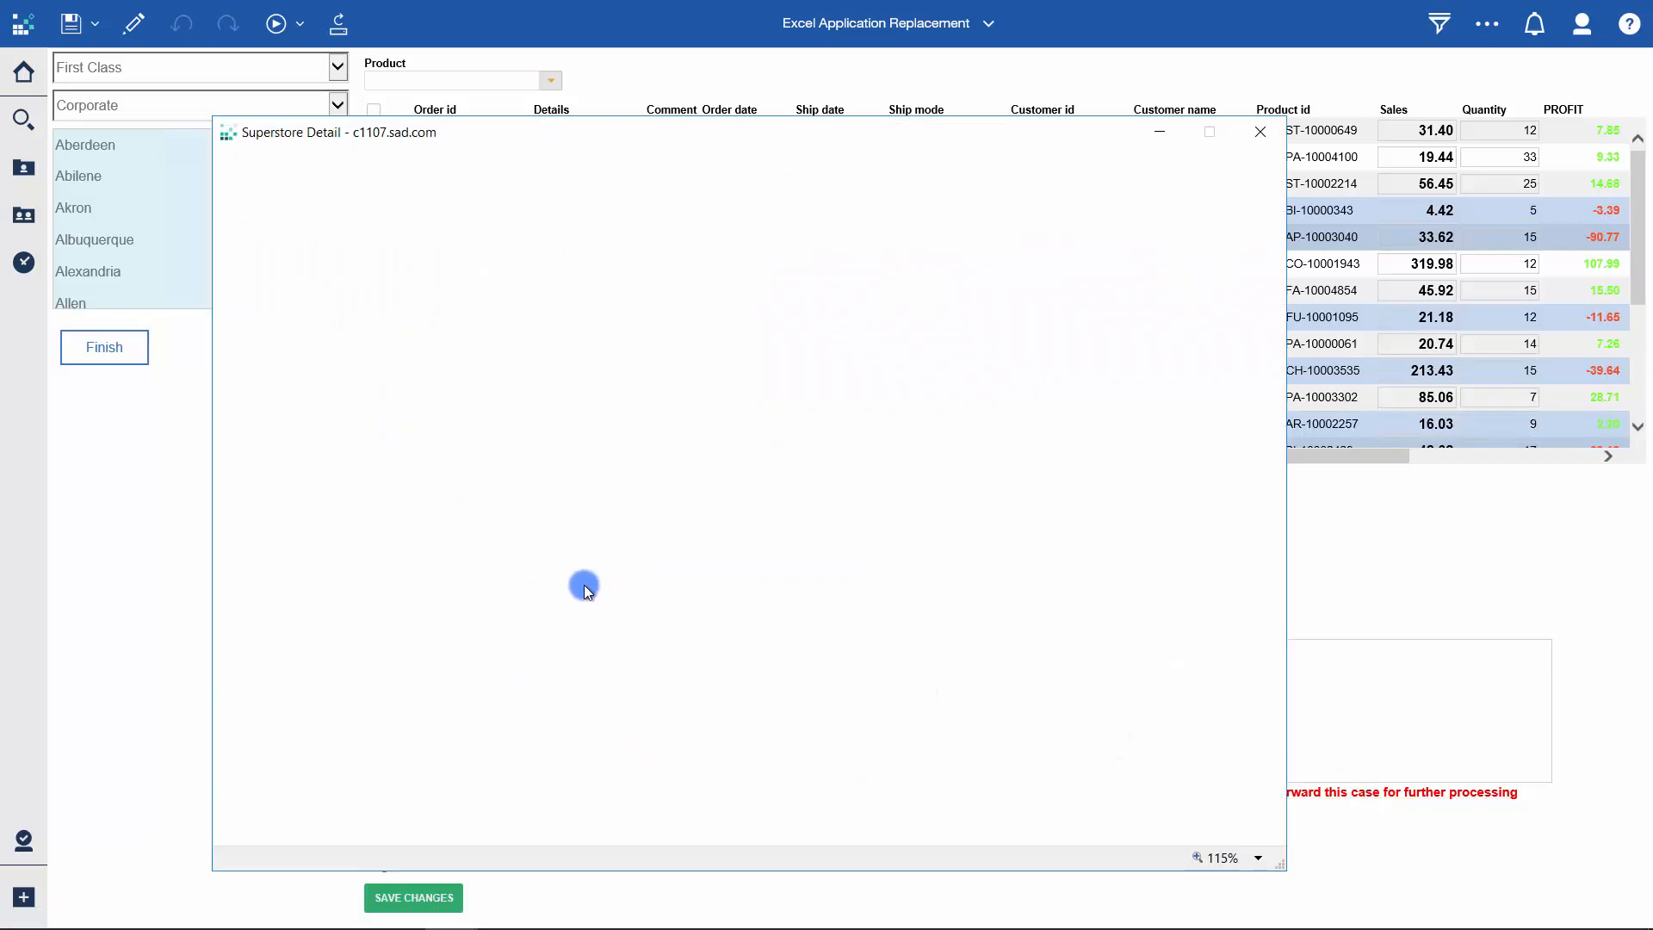
left_click(466, 488)
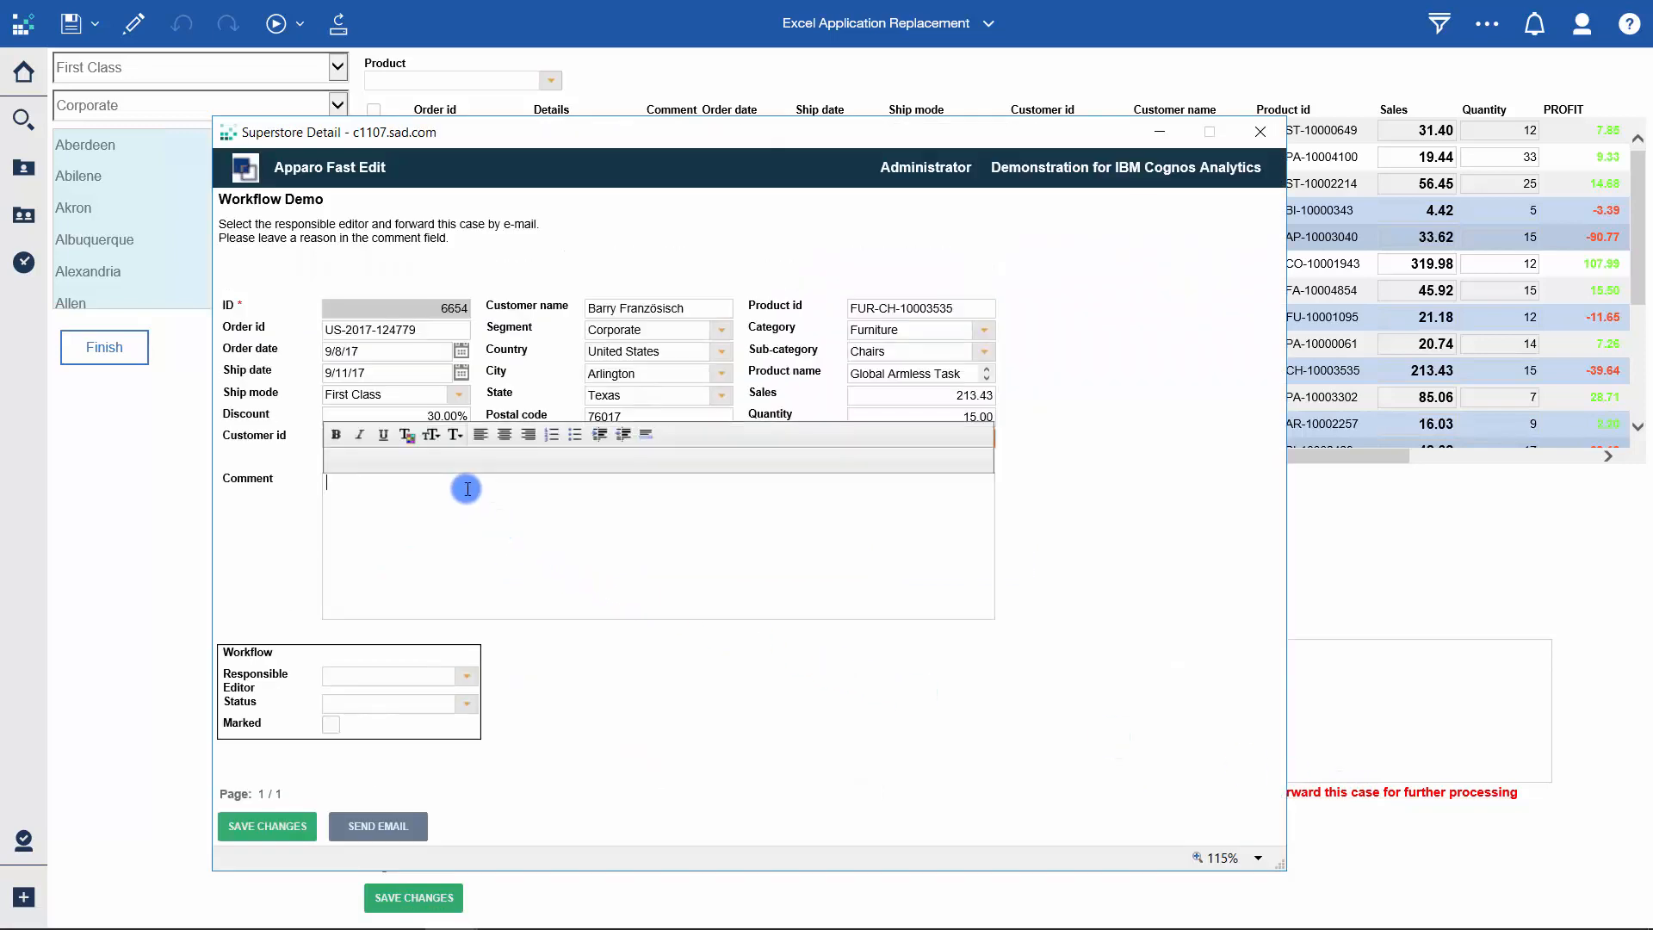
type("reason1 ")
type("reason2")
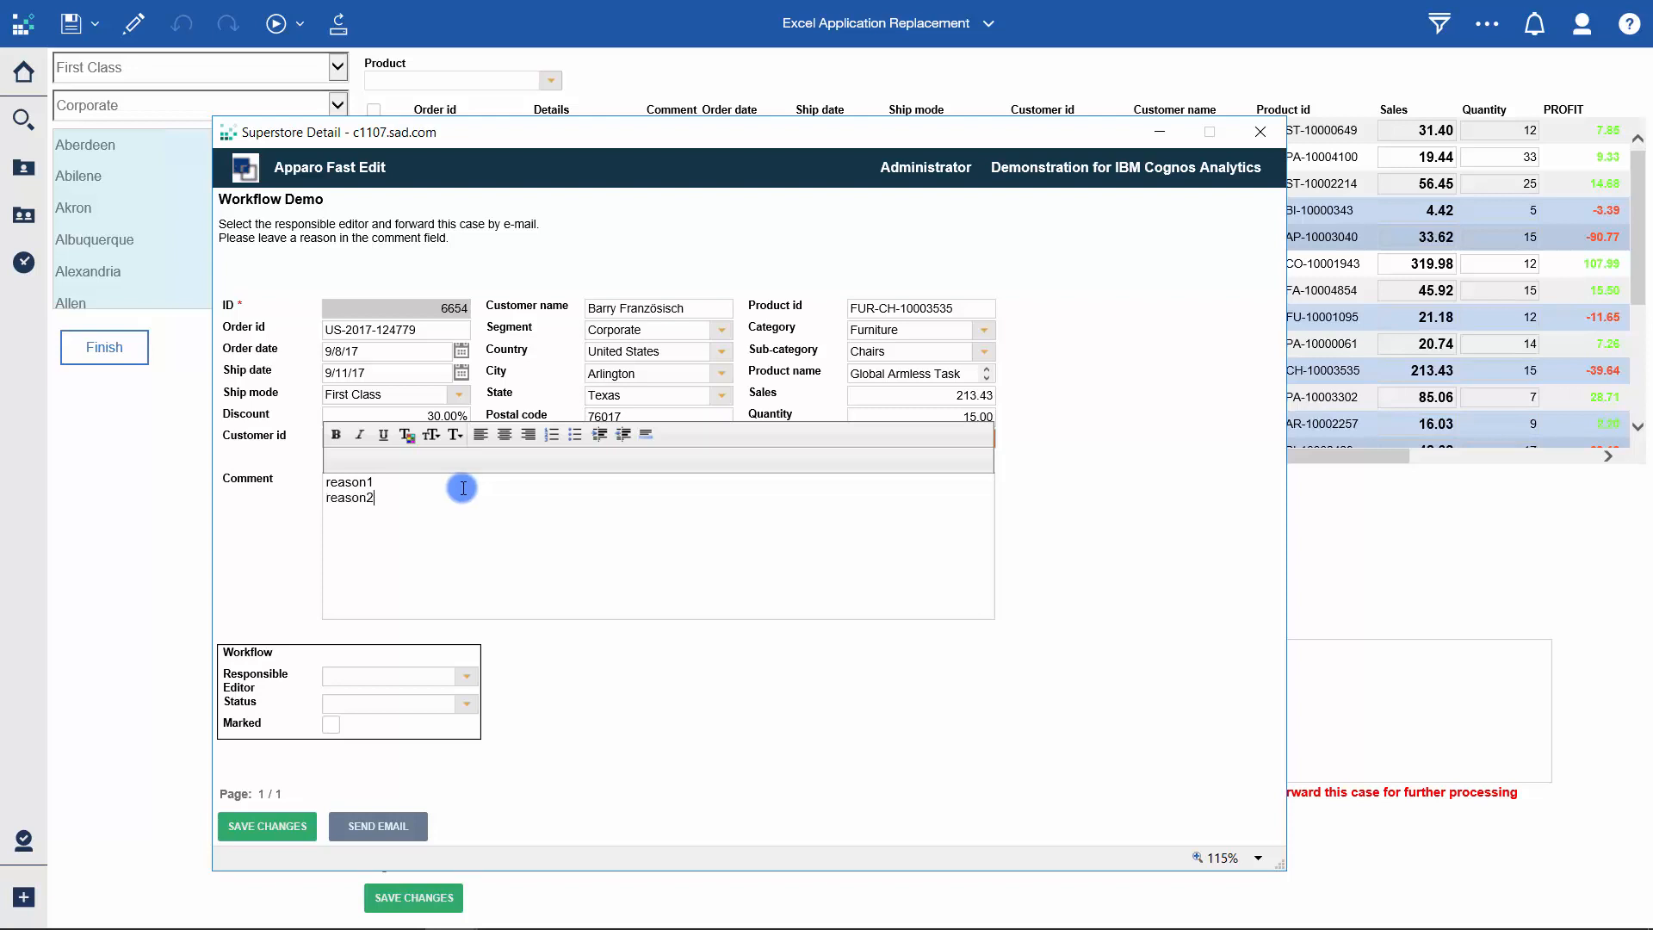
left_click_drag(414, 498, 331, 477)
left_click(574, 434)
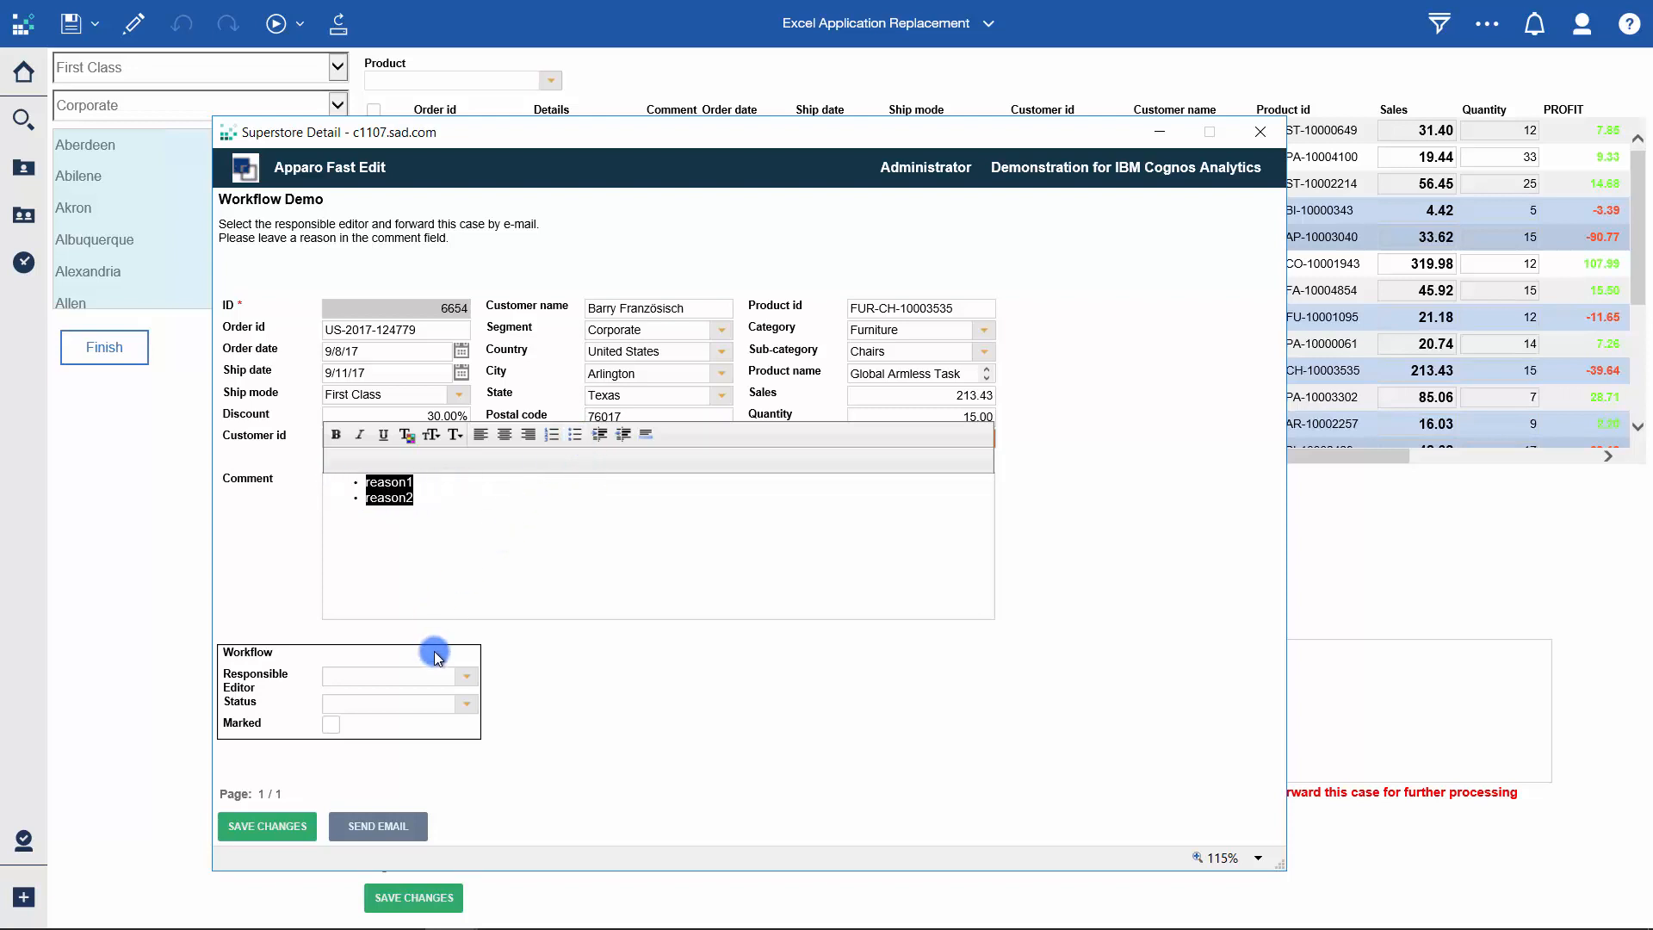
Assign a responsible editor and select a status in the case's workflow section.
left_click(463, 678)
left_click(422, 711)
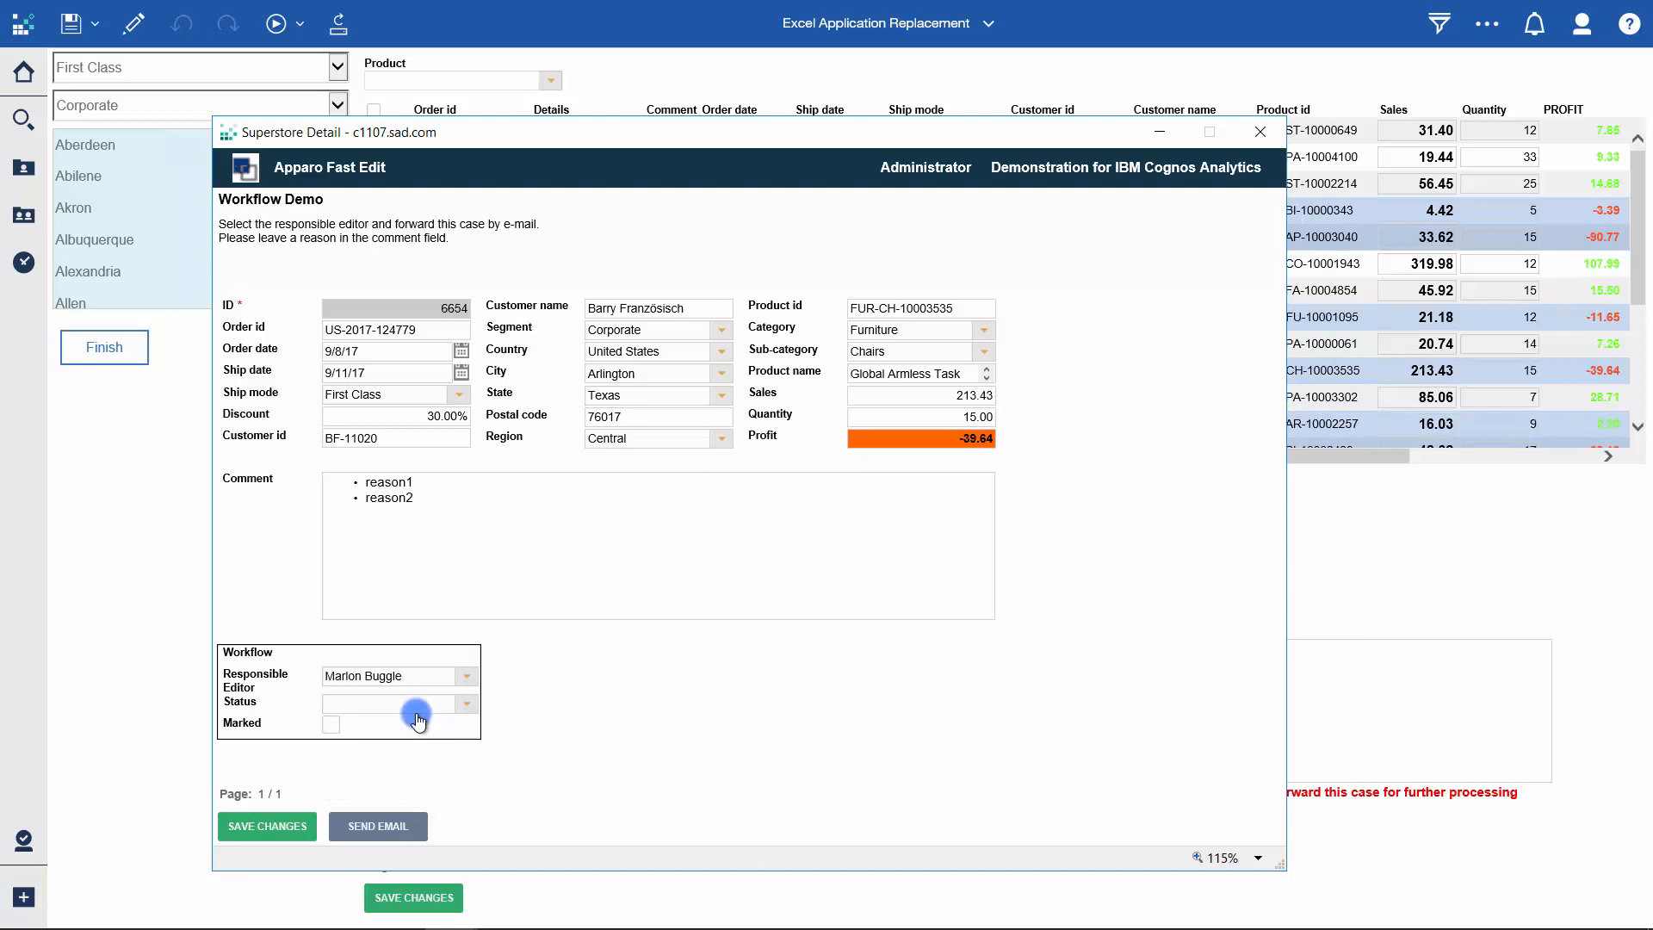
left_click(463, 702)
left_click(381, 749)
Prepare the case's notification e-mail, check its recipient, greeting, order id, reasons and signature, and send it.
left_click(396, 822)
left_click_drag(398, 260, 319, 260)
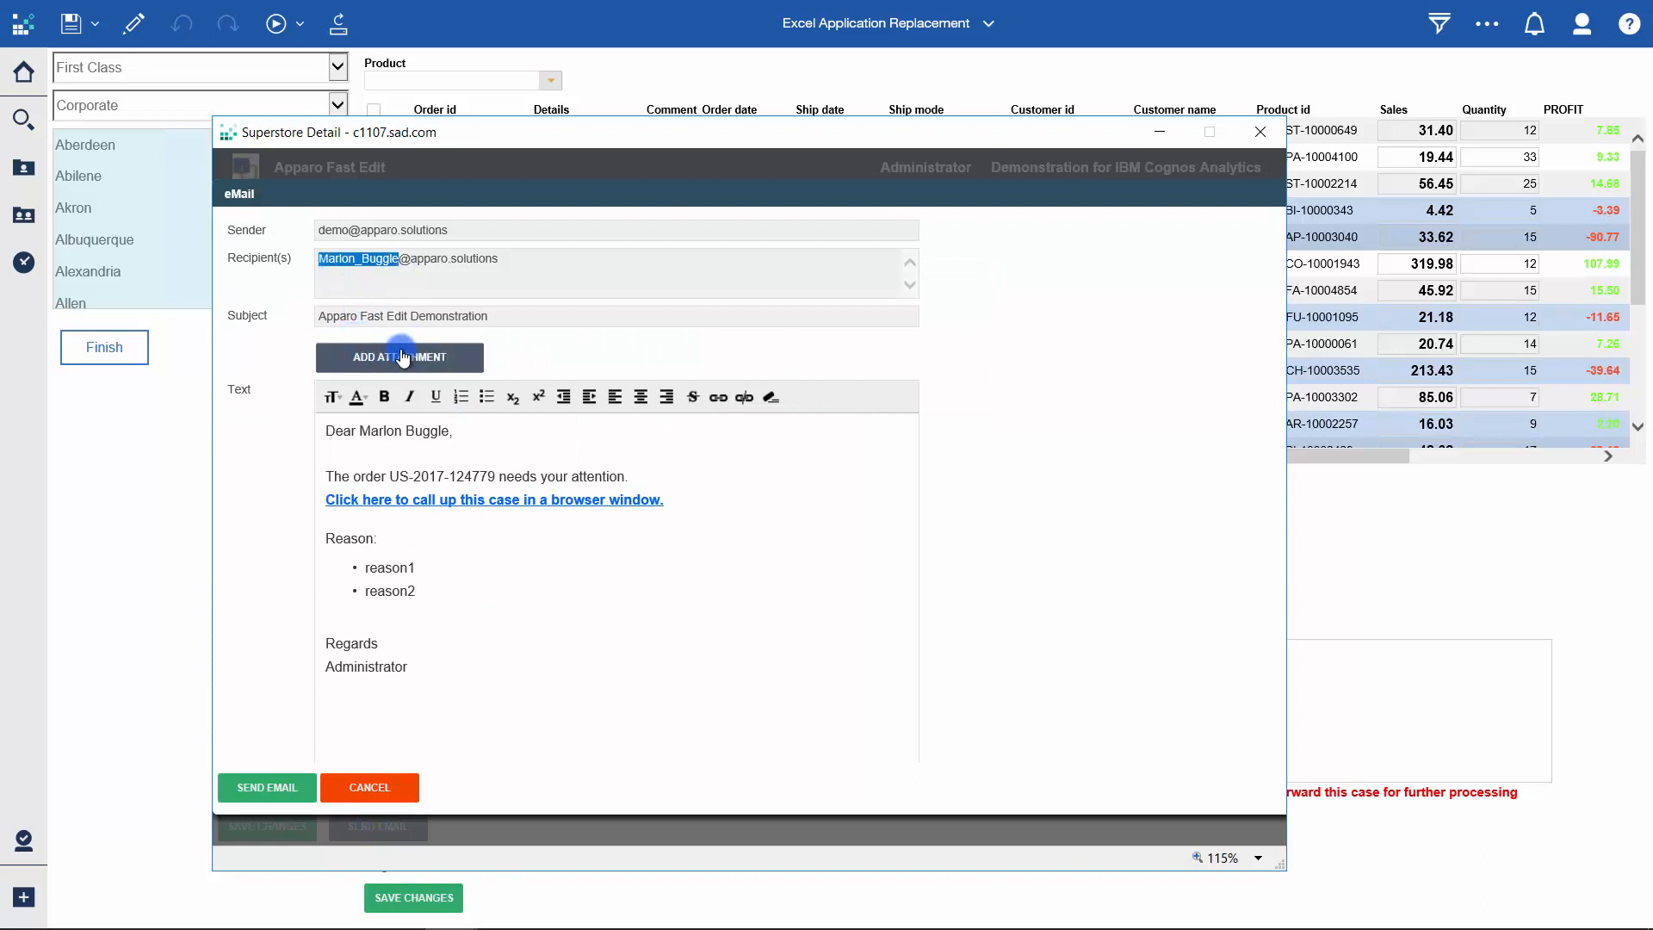
left_click(360, 431)
left_click_drag(360, 430, 448, 431)
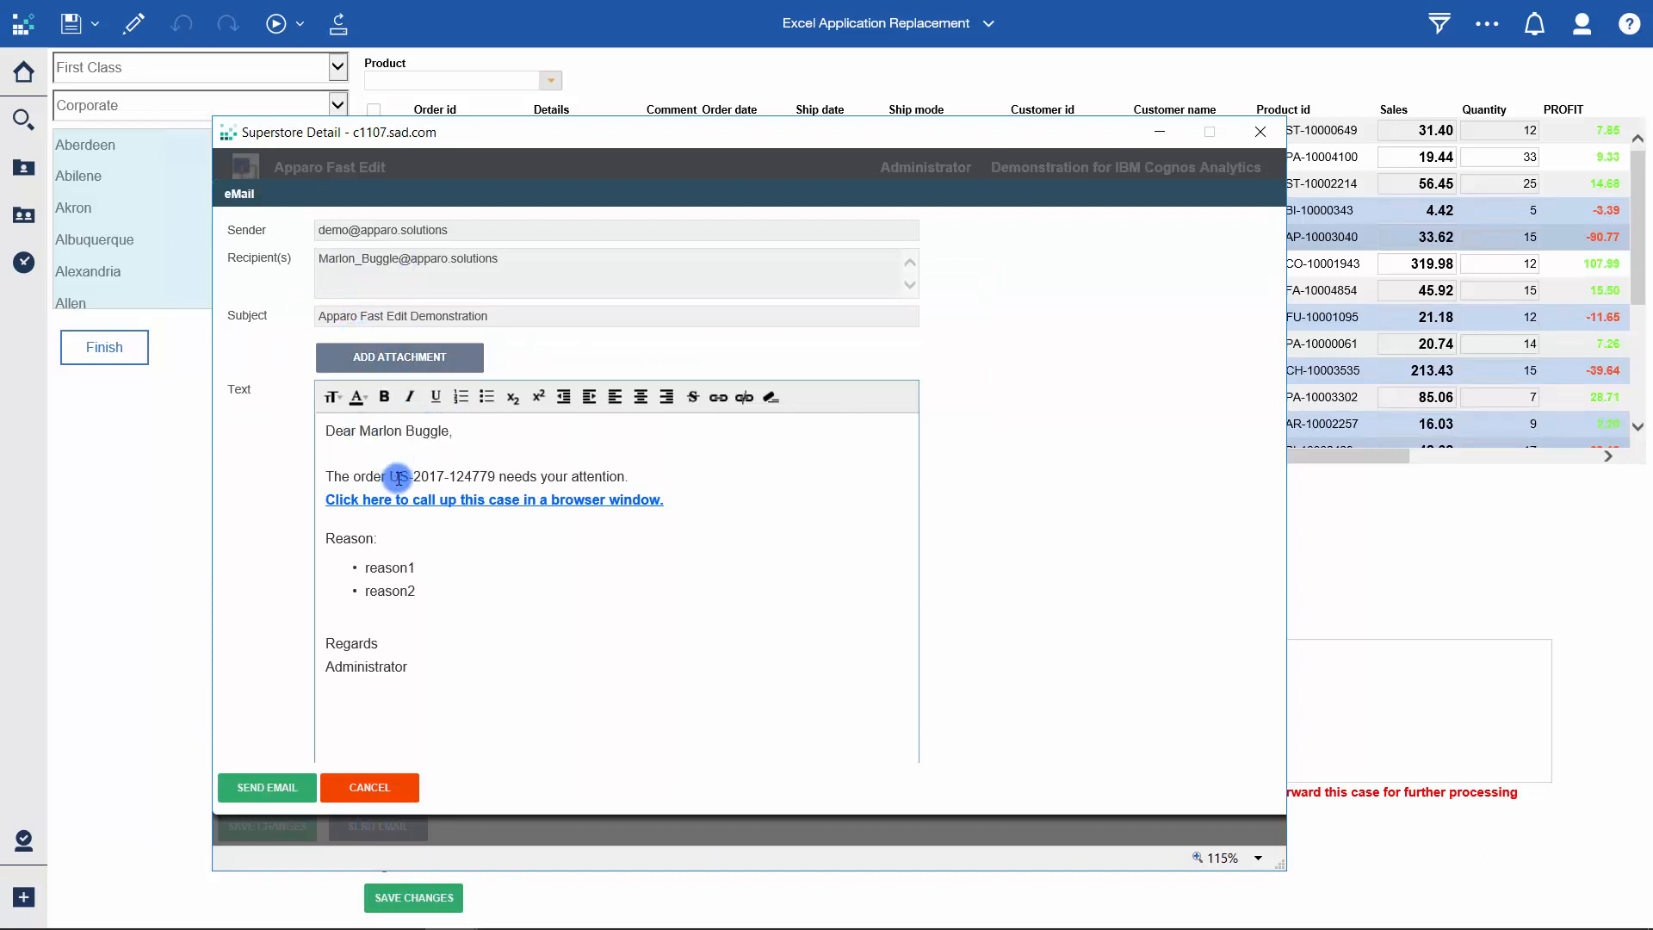
left_click_drag(387, 476, 499, 476)
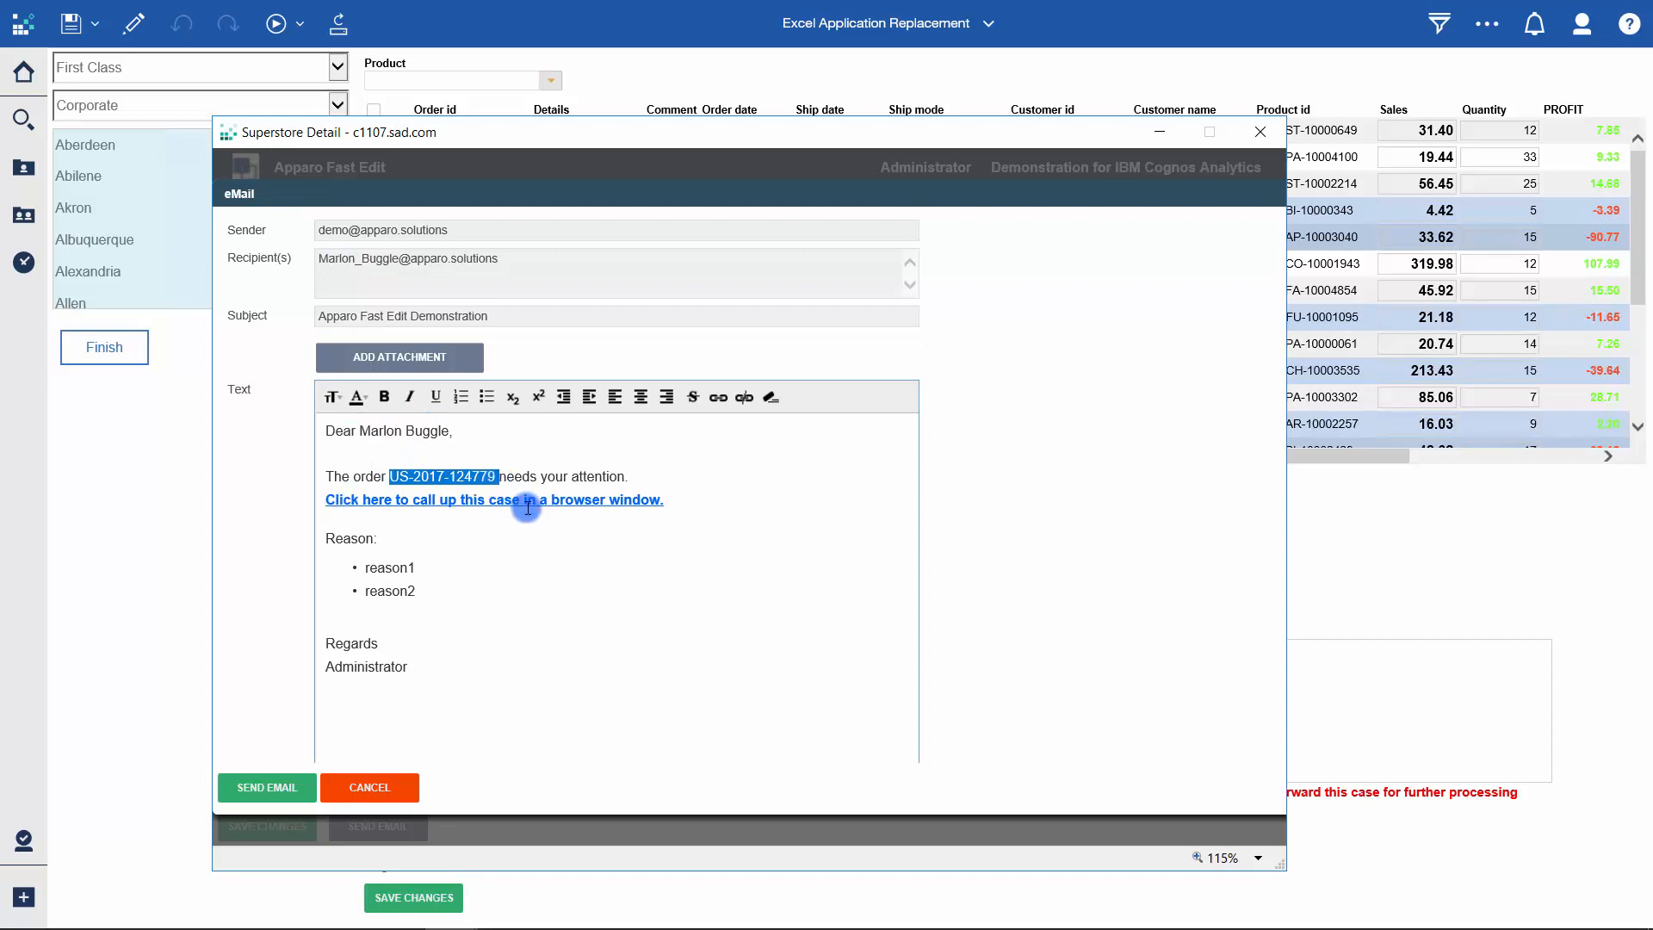
left_click_drag(443, 593, 355, 568)
double_click(368, 670)
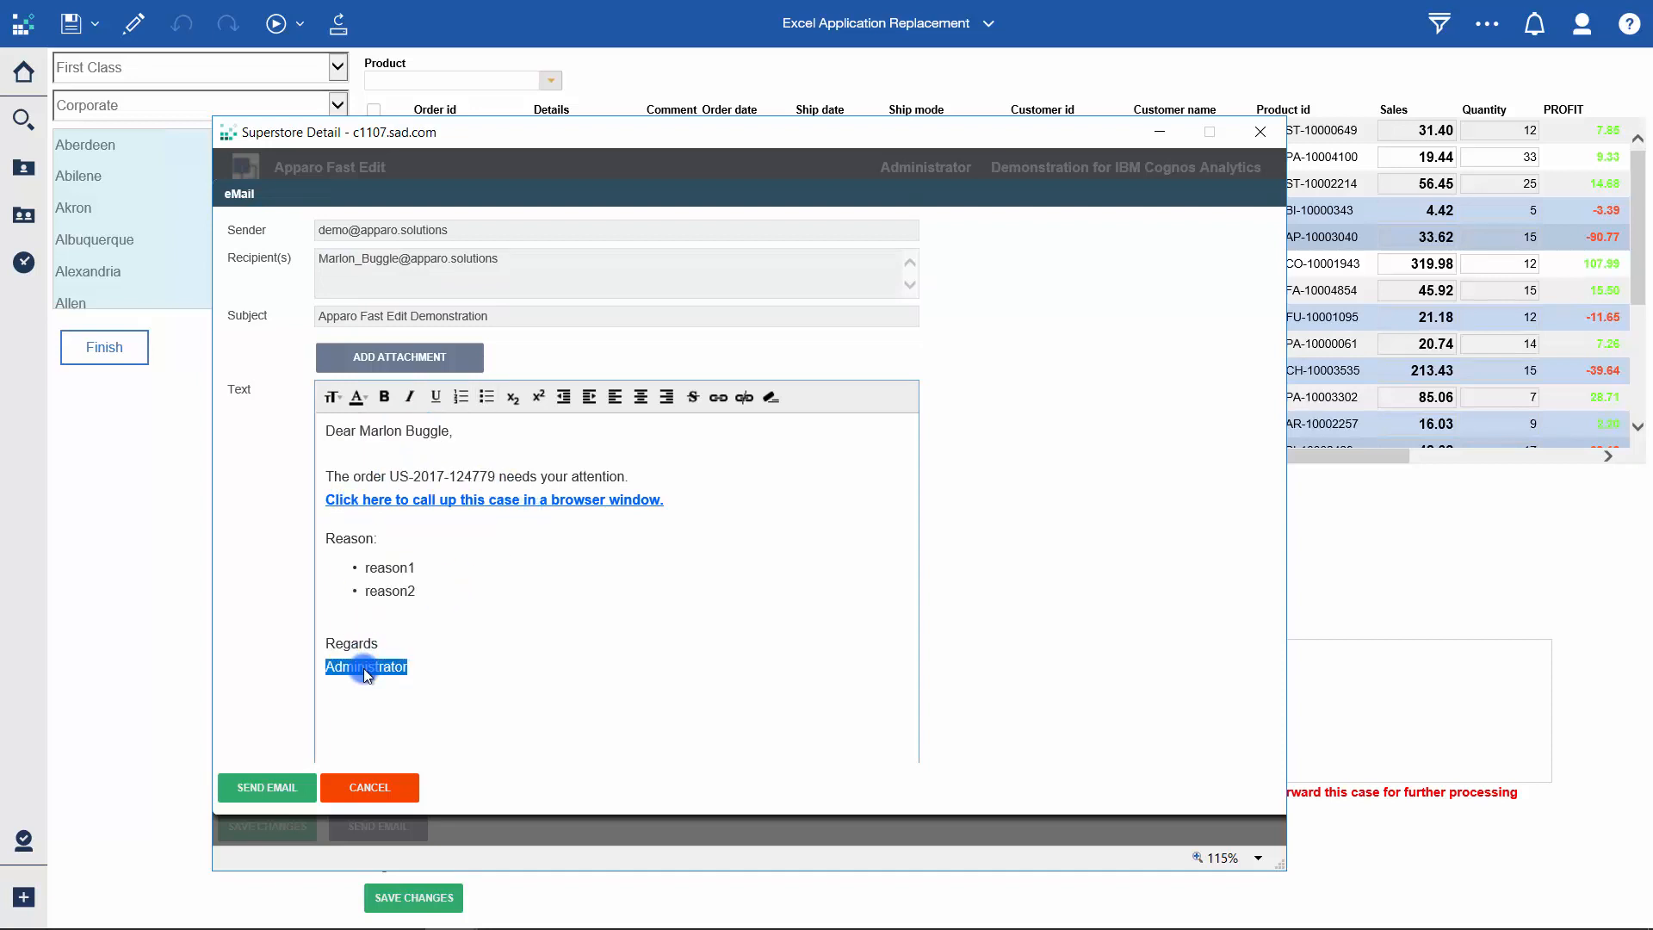
left_click(297, 787)
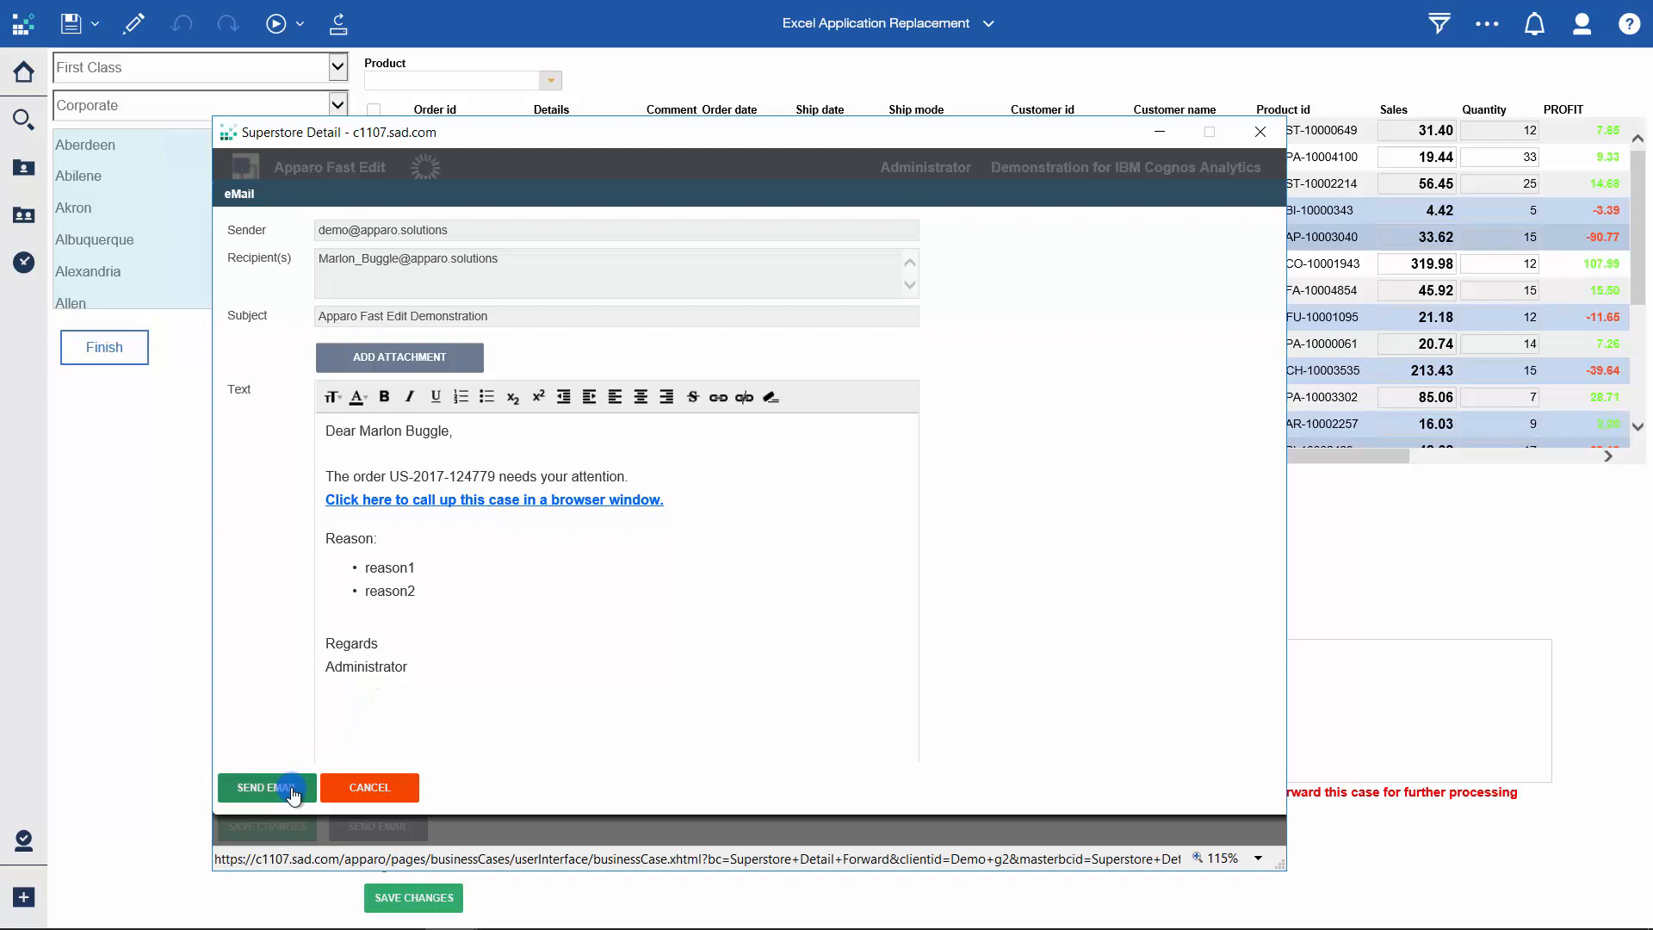